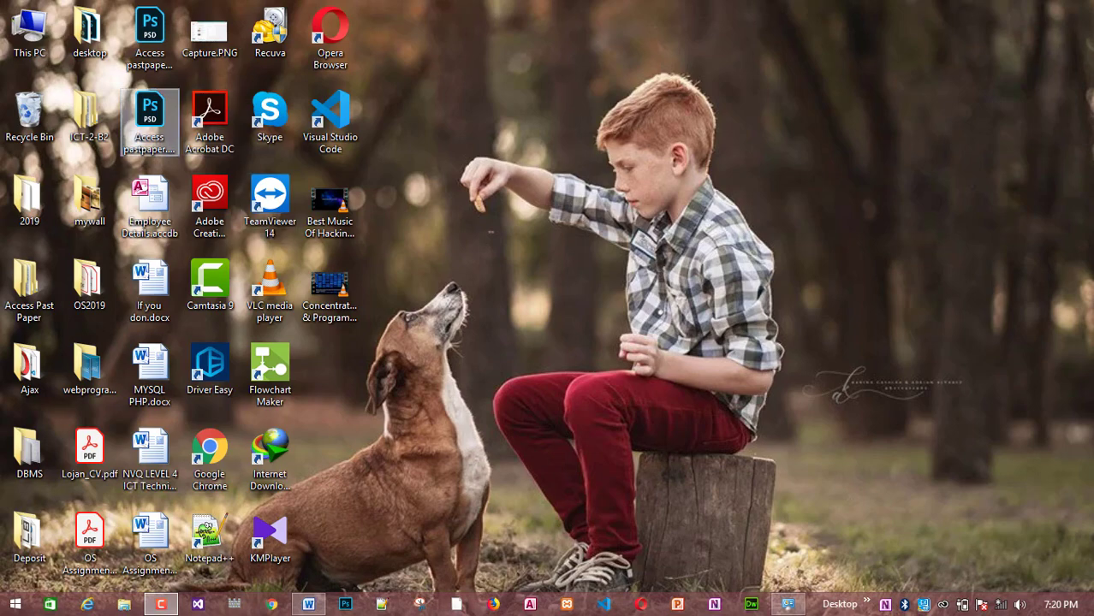
Review the computer's basic system properties, including processor and installed memory, and return to a refreshed desktop.
right_click(24, 15)
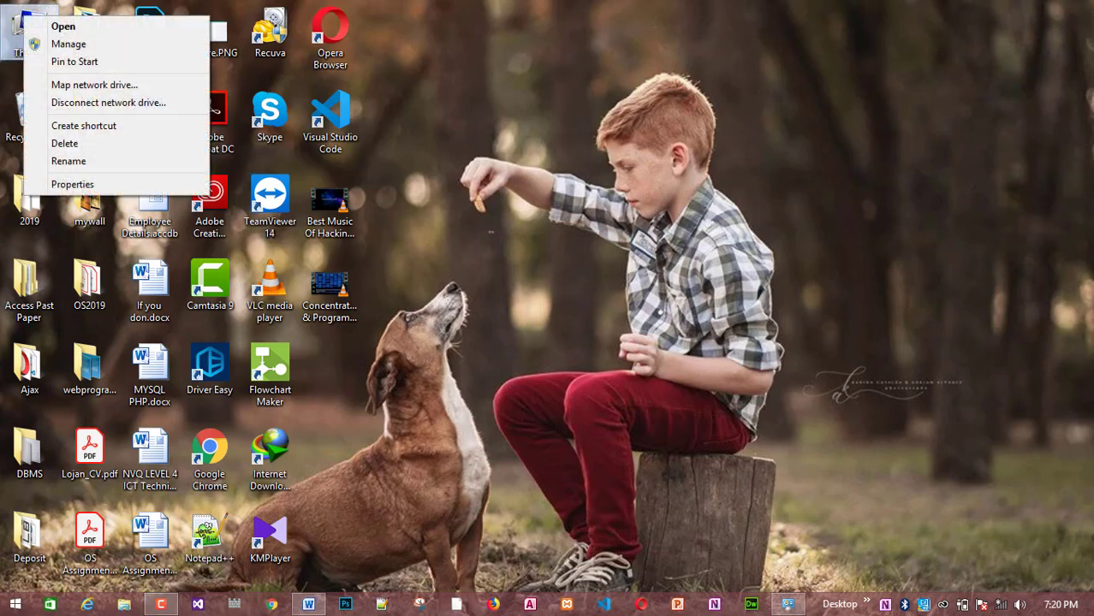
click(72, 184)
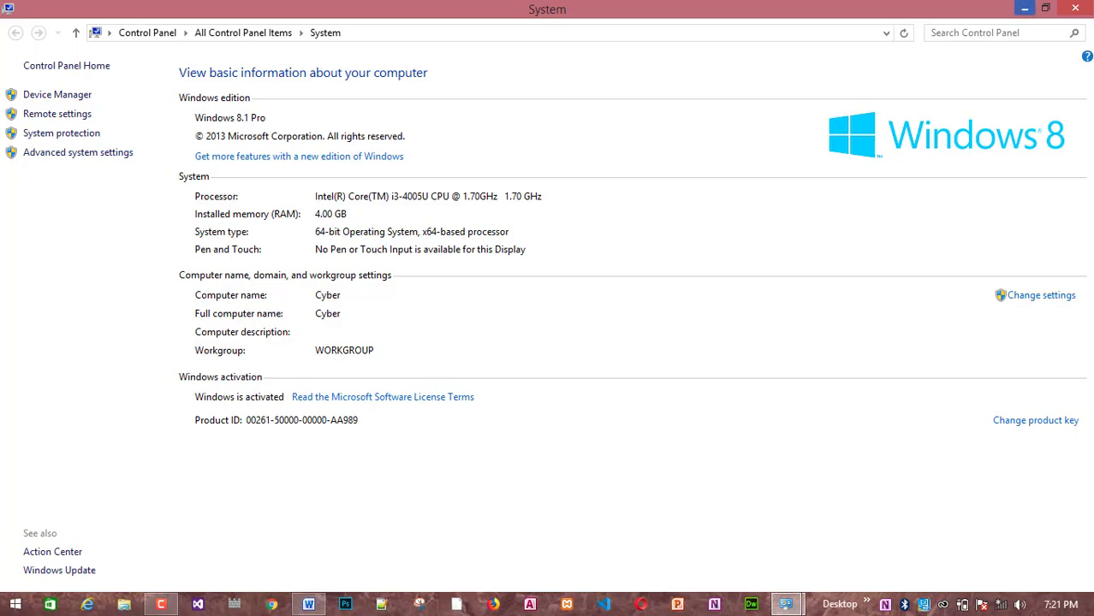
click(1025, 8)
right_click(370, 102)
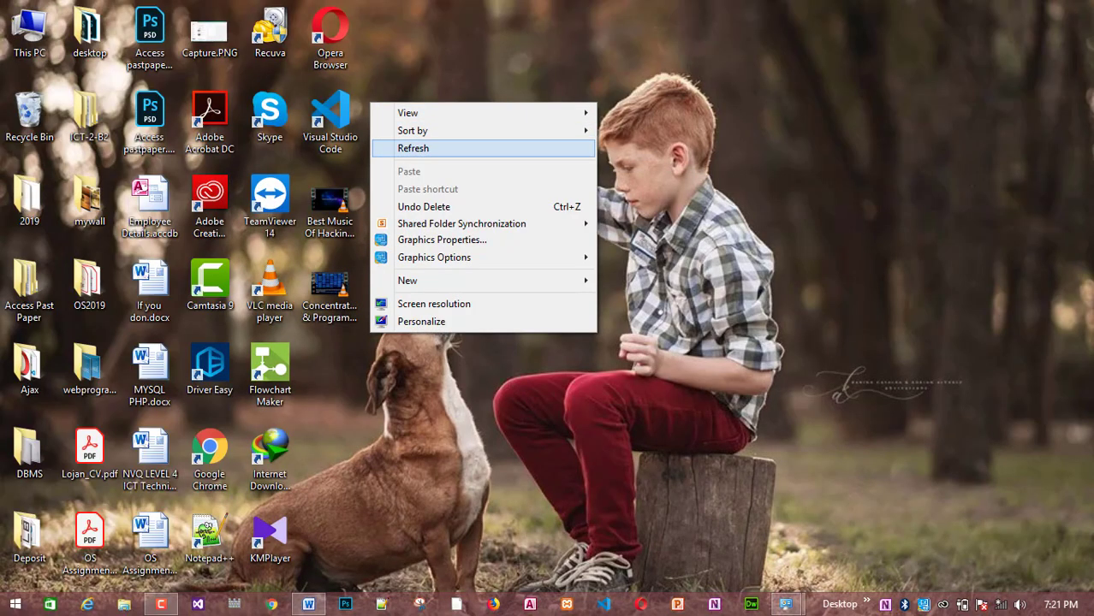
click(402, 146)
right_click(429, 142)
click(471, 184)
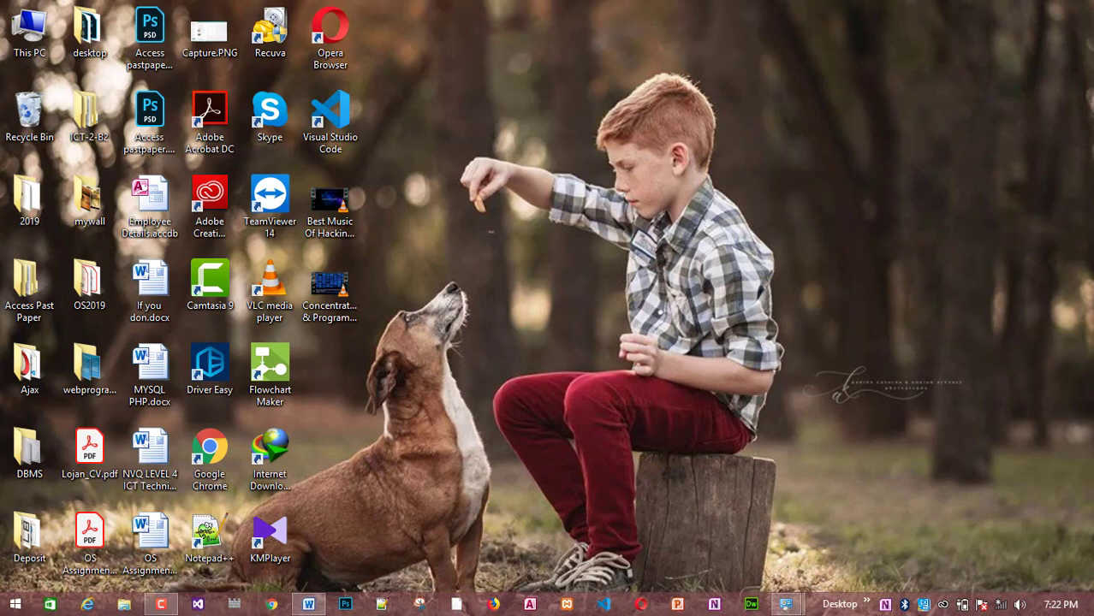
Examine the storage use of local disks C: and E: in This PC and return to a refreshed desktop.
double_click(30, 30)
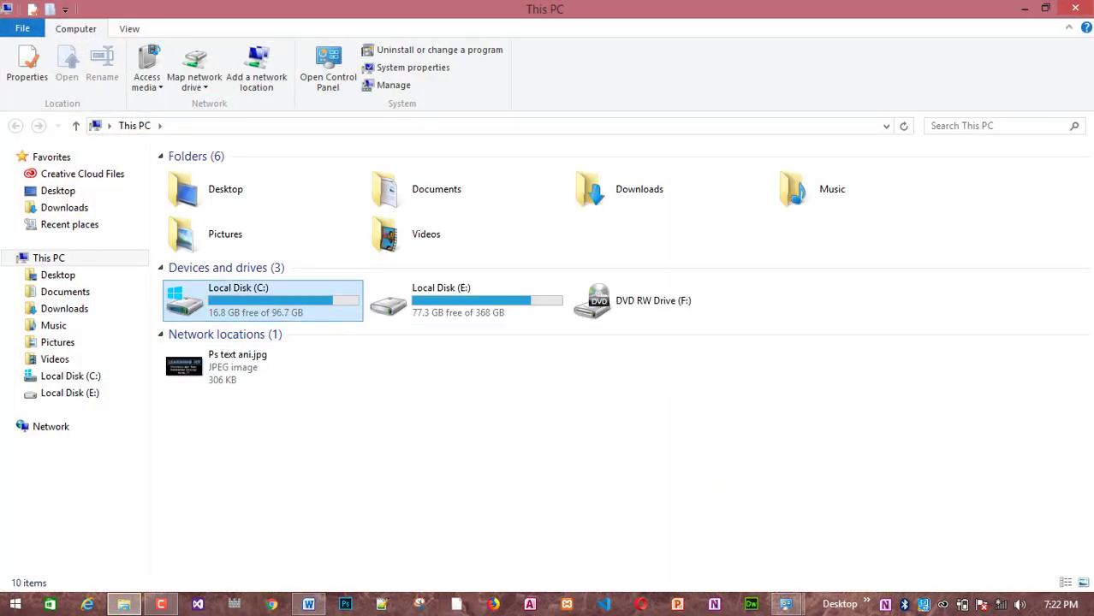
drag(204, 322, 488, 309)
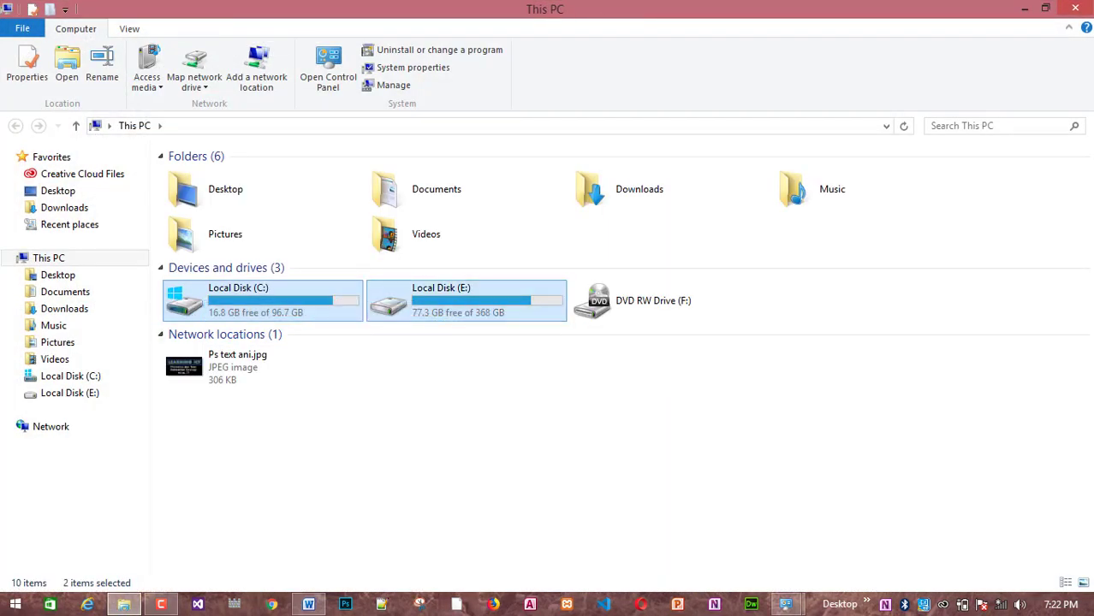
click(224, 334)
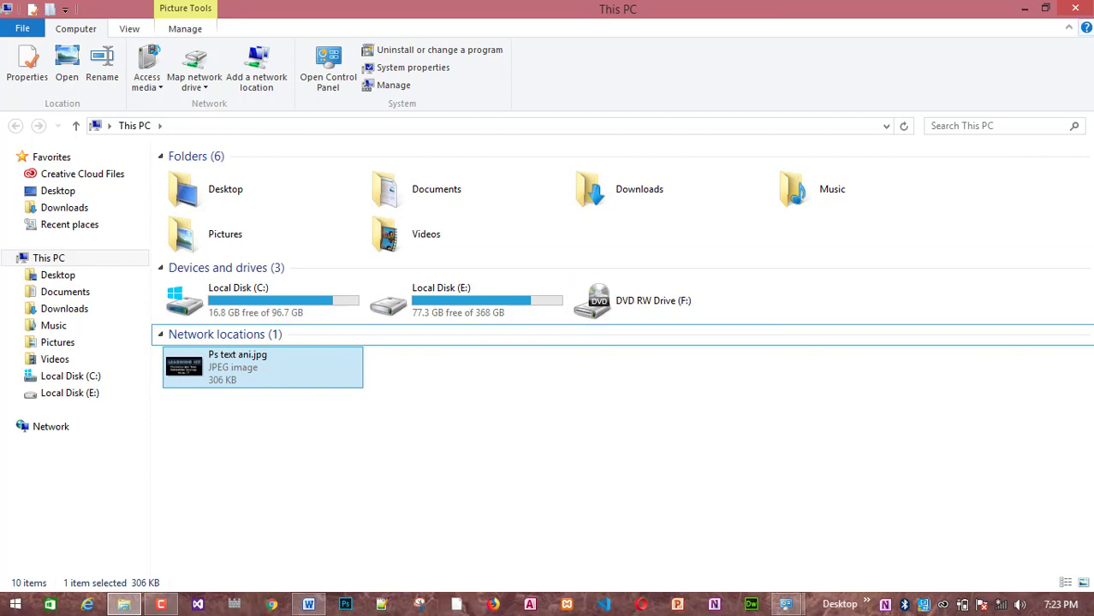
click(1076, 9)
right_click(640, 272)
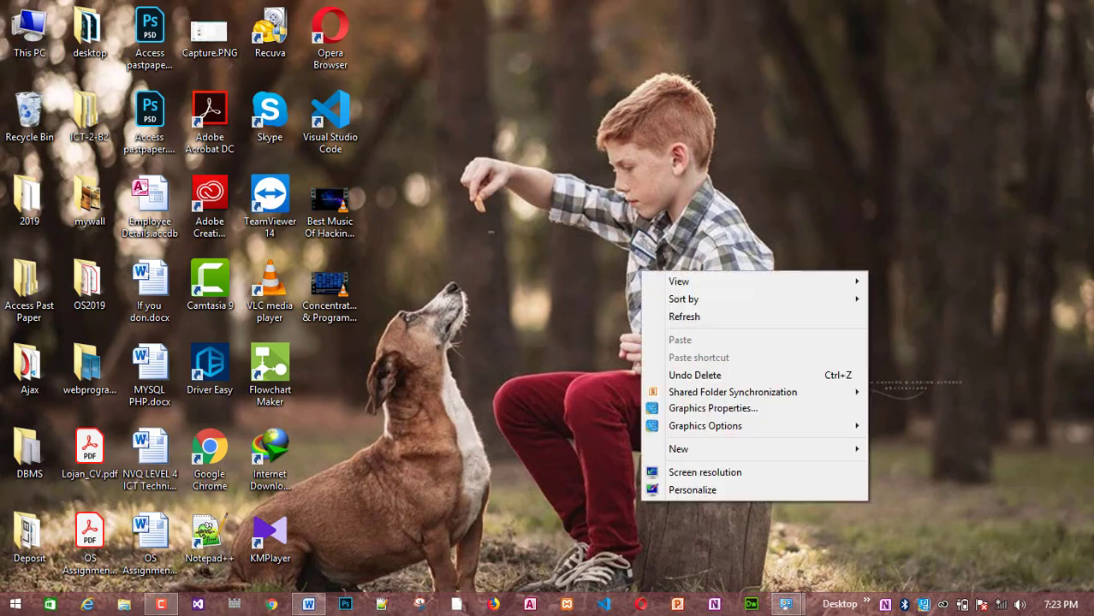
click(676, 314)
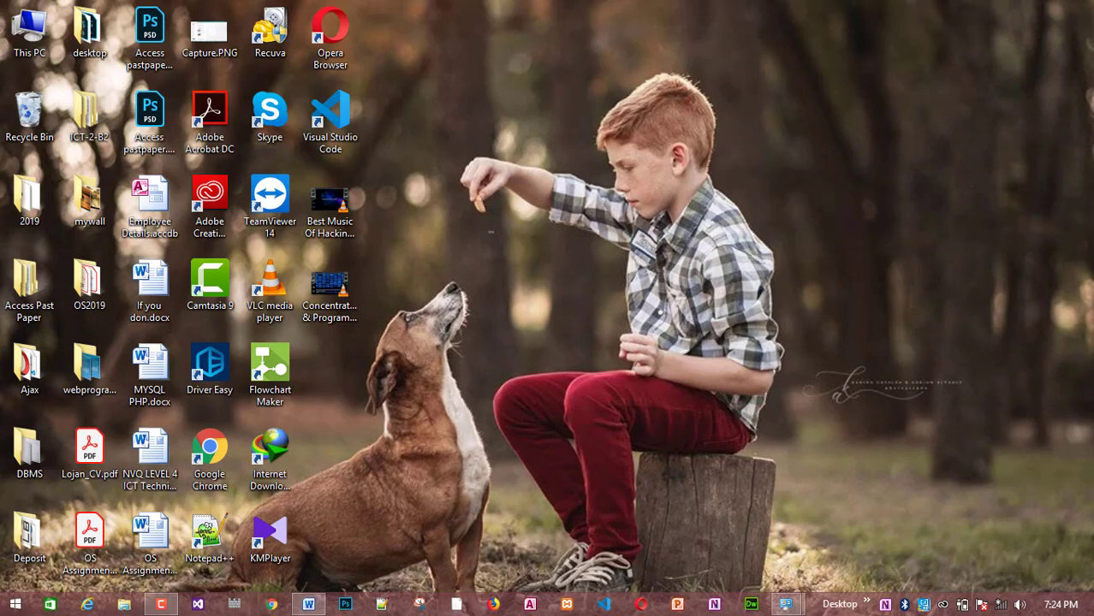
Bring up the computer's system properties again in a maximized window, check the specifications, and minimize it.
right_click(16, 22)
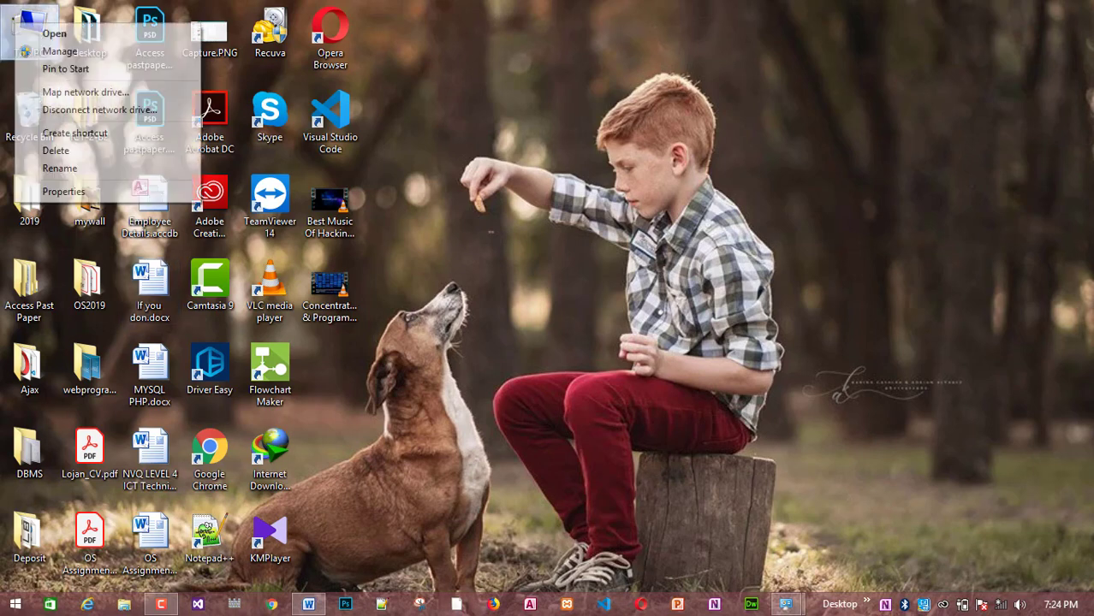
click(22, 192)
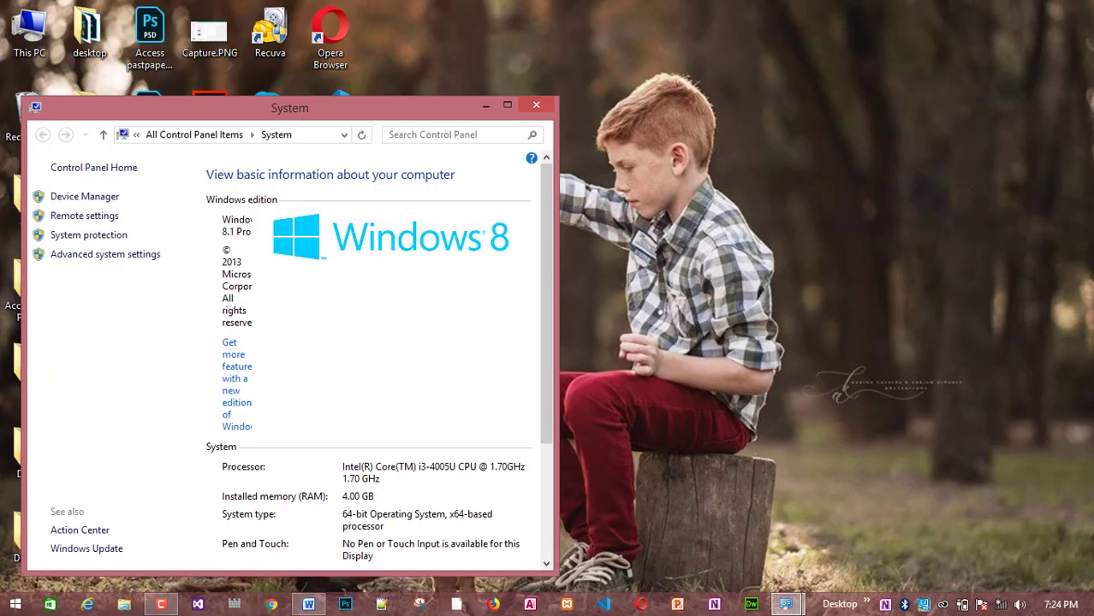
click(506, 104)
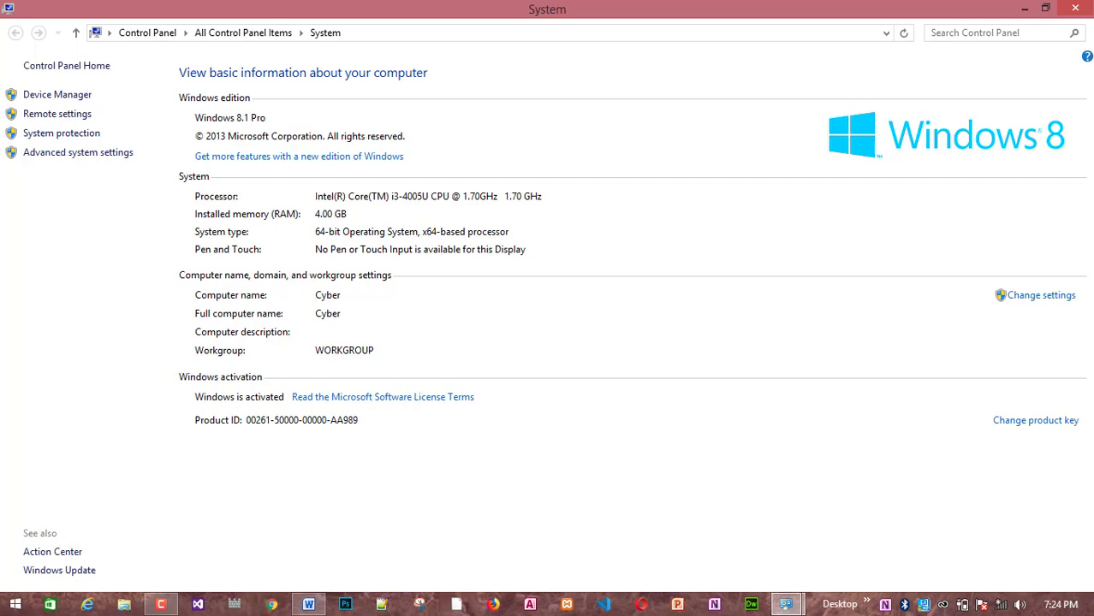
click(1025, 8)
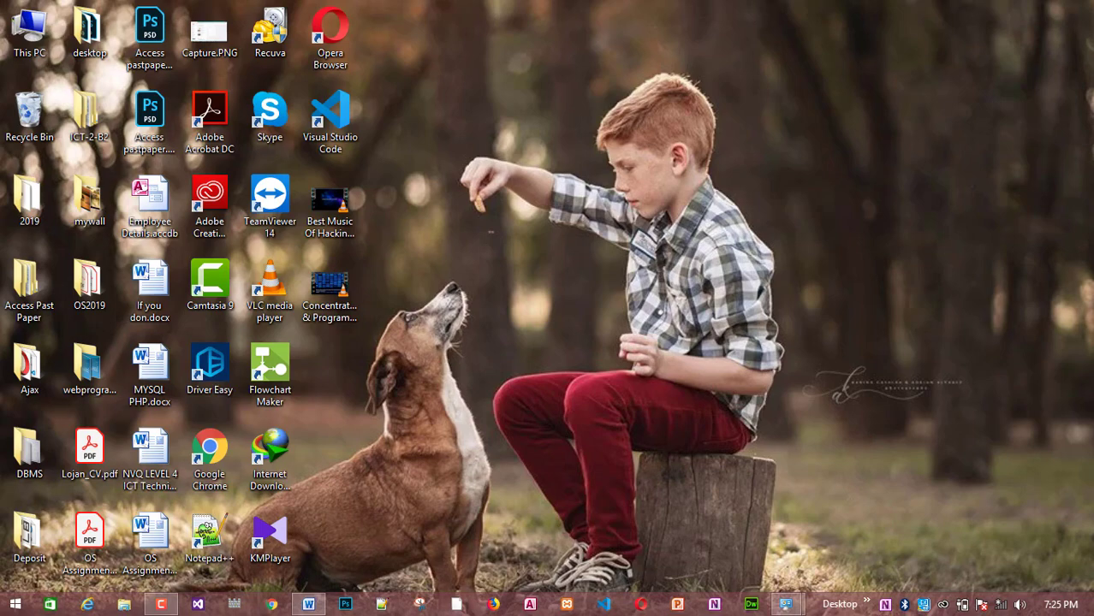
Check the free space and total size of Local Disk (C:) in This PC, and minimize the window.
double_click(29, 30)
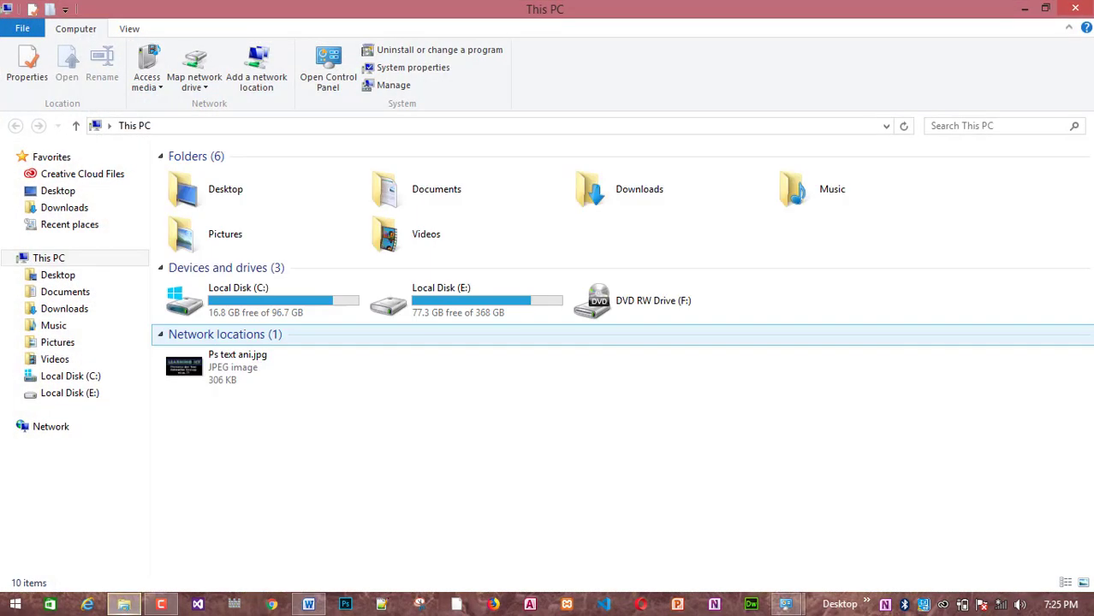
click(262, 299)
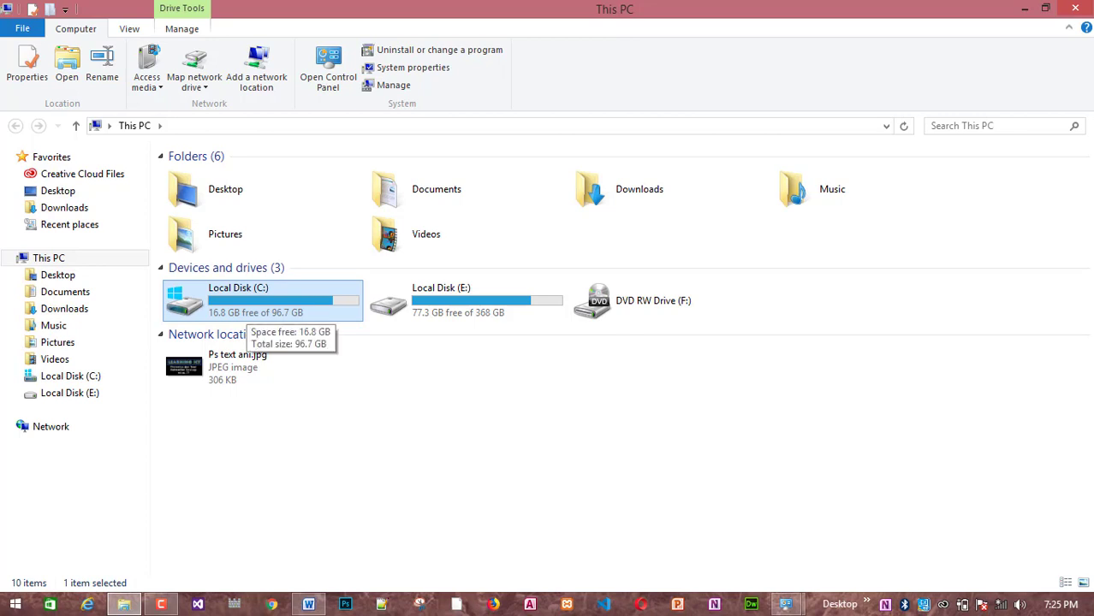
key(ctrl+space)
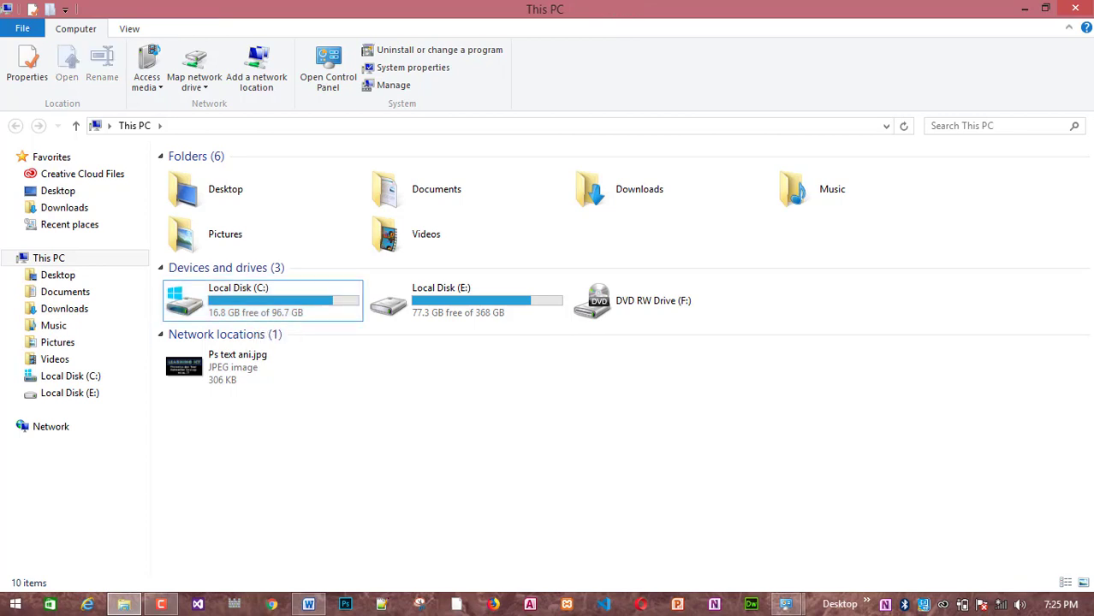
key(ctrl+space)
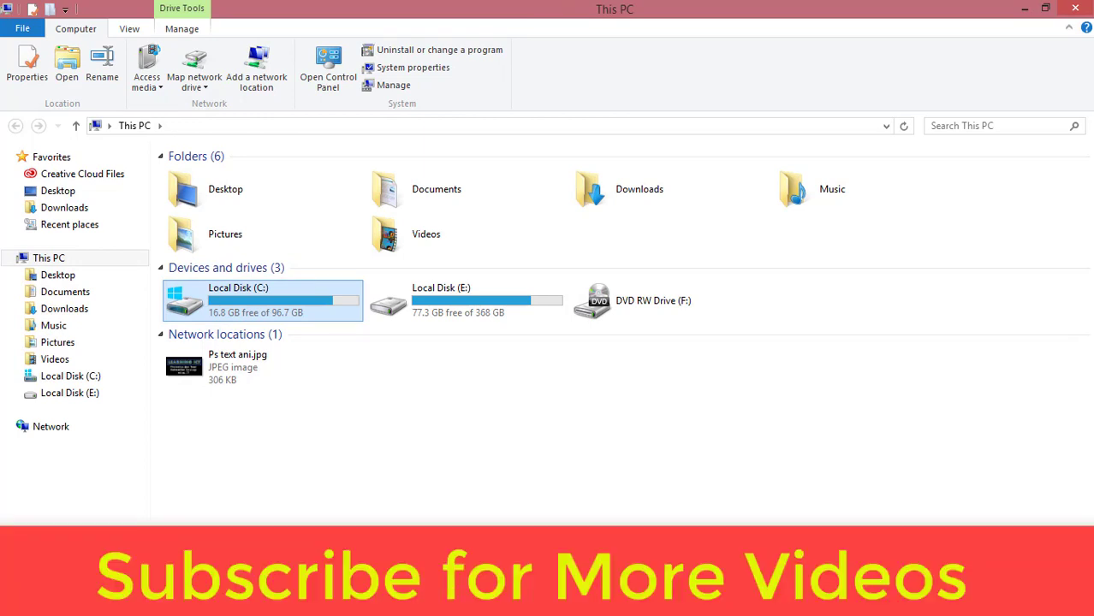
click(1025, 9)
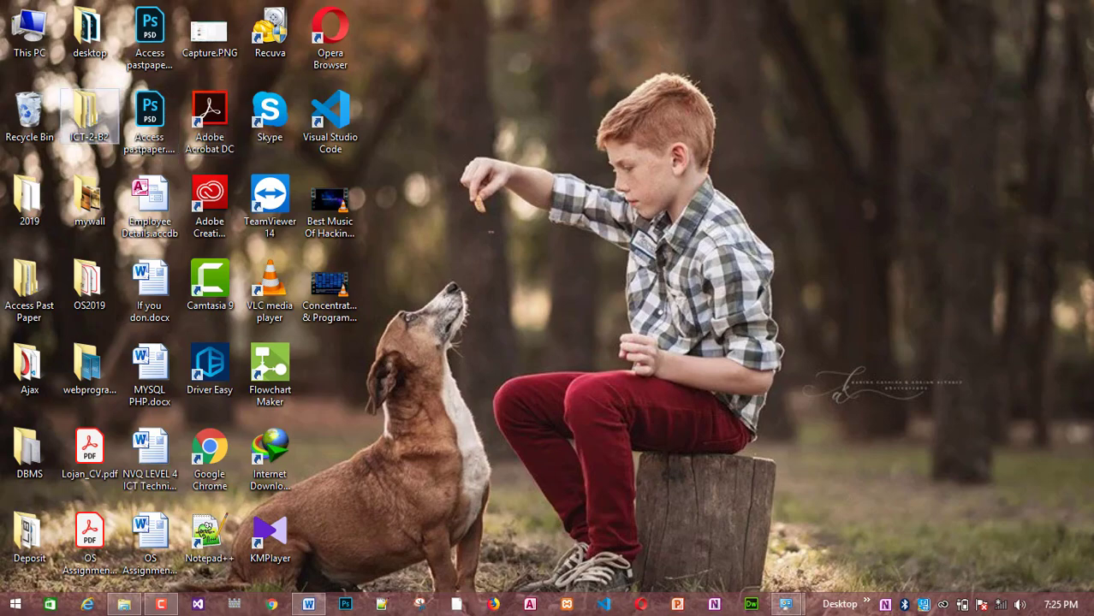
Review the deleted items in the Recycle Bin and empty it, confirming the permanent deletion.
double_click(29, 116)
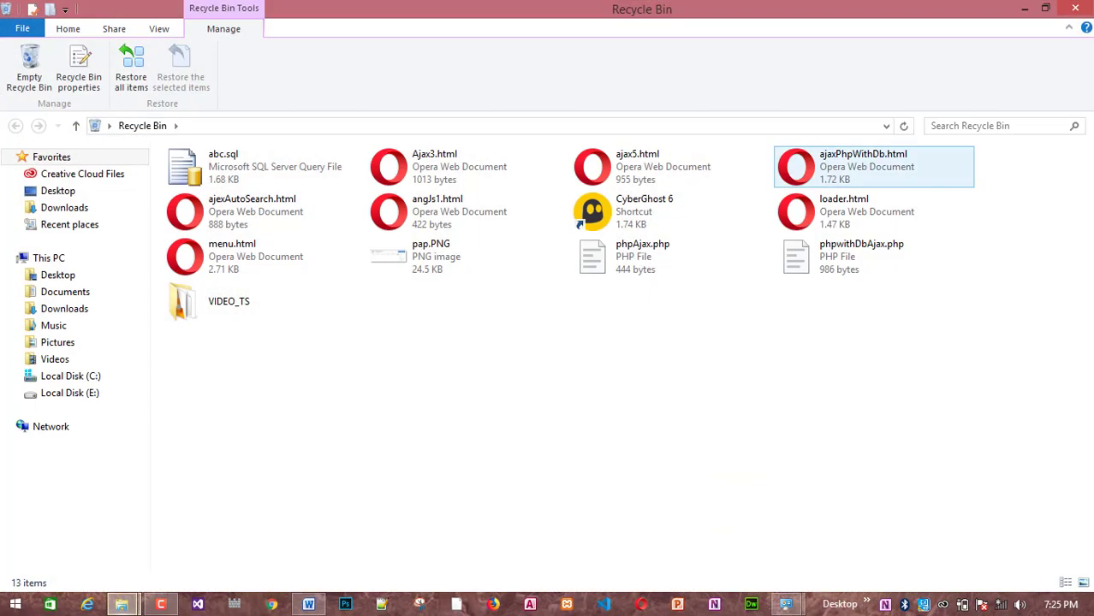
click(1078, 7)
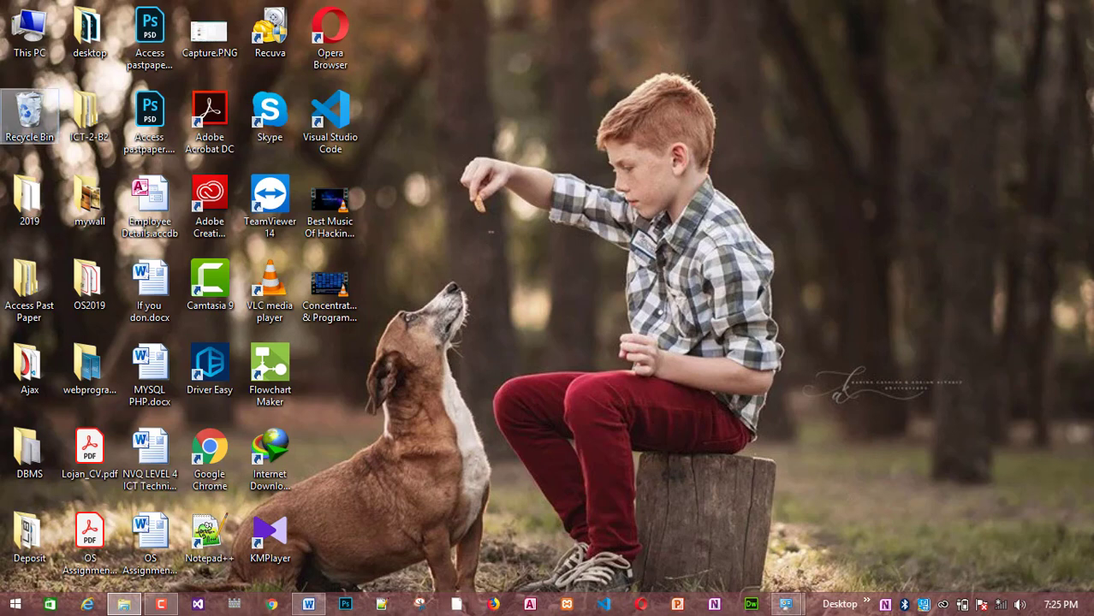
right_click(37, 100)
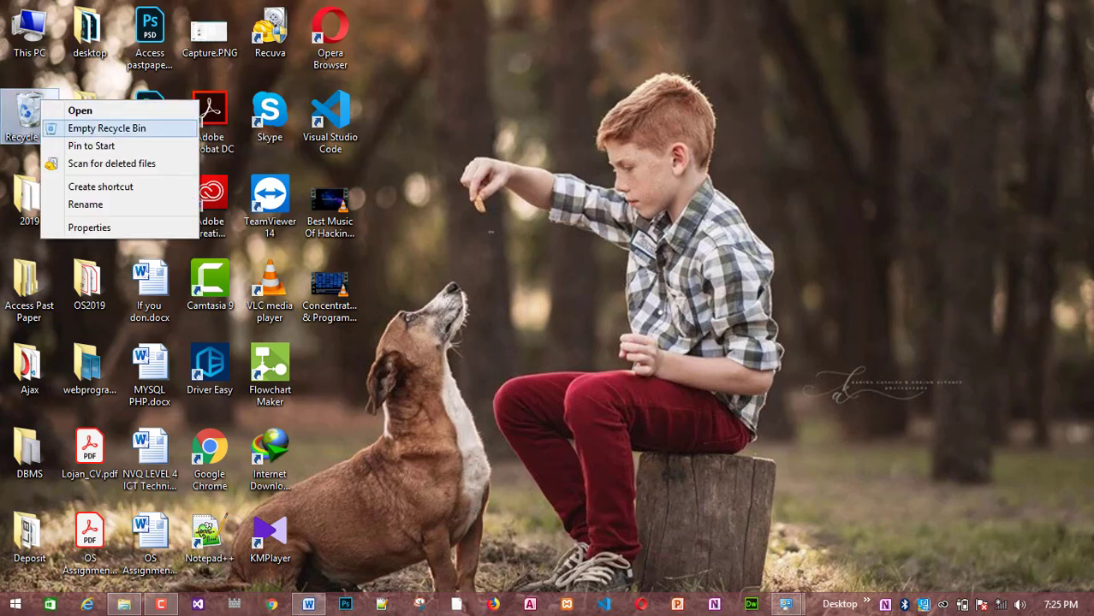
click(86, 126)
click(610, 316)
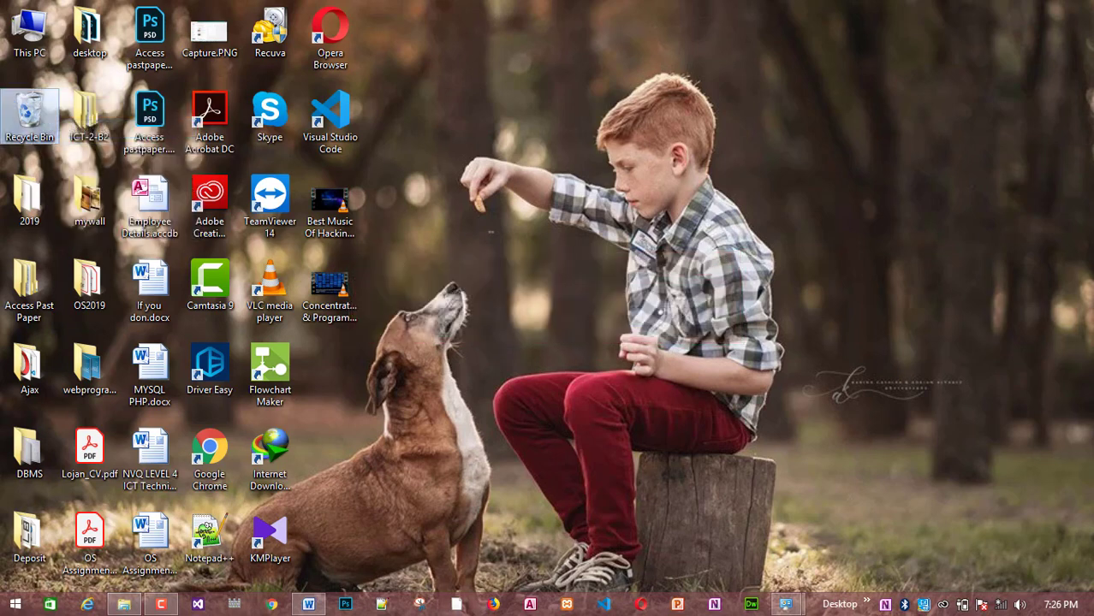
Refresh the desktop several times.
right_click(893, 173)
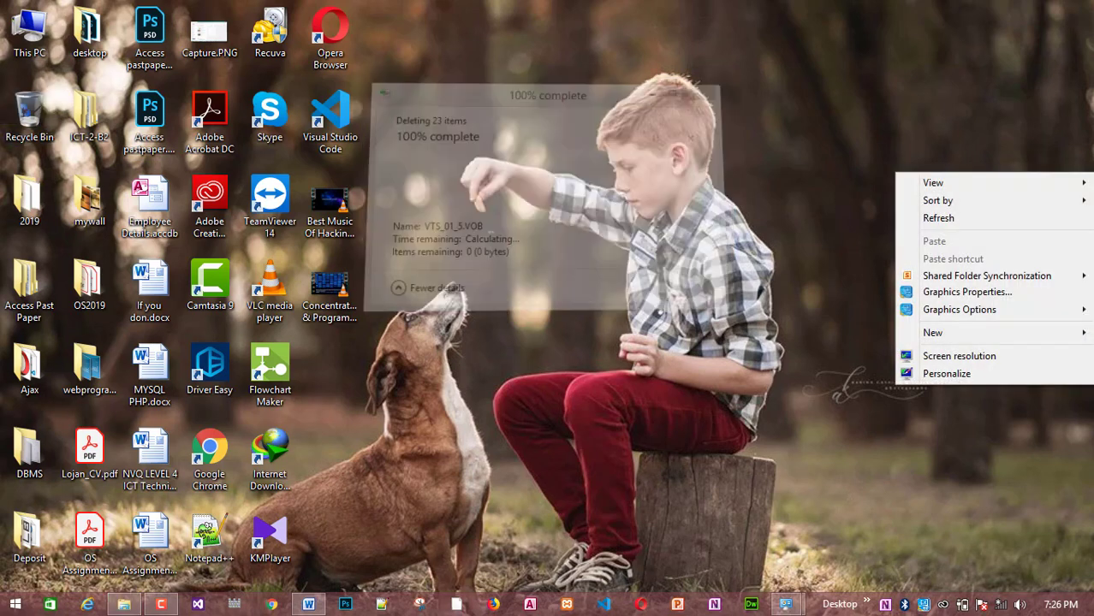
click(924, 218)
right_click(644, 66)
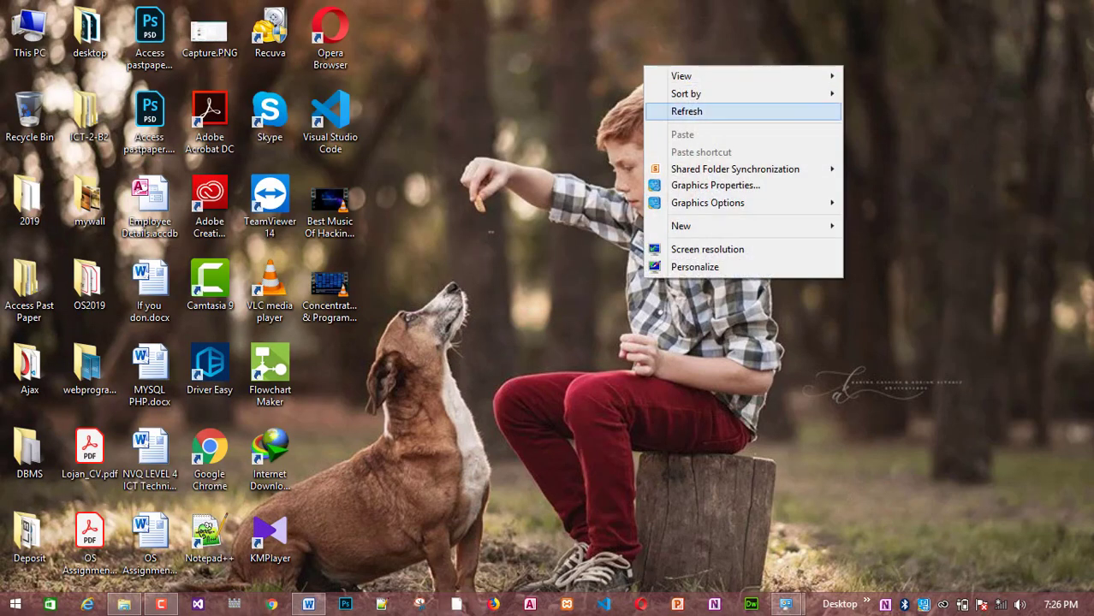
click(685, 111)
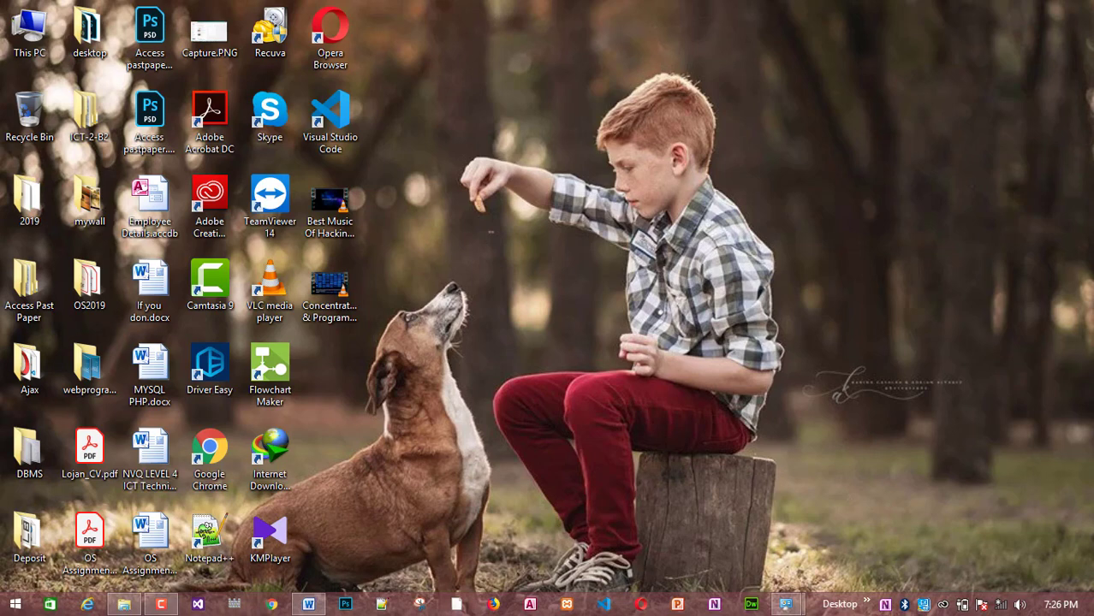
click(160, 604)
right_click(519, 104)
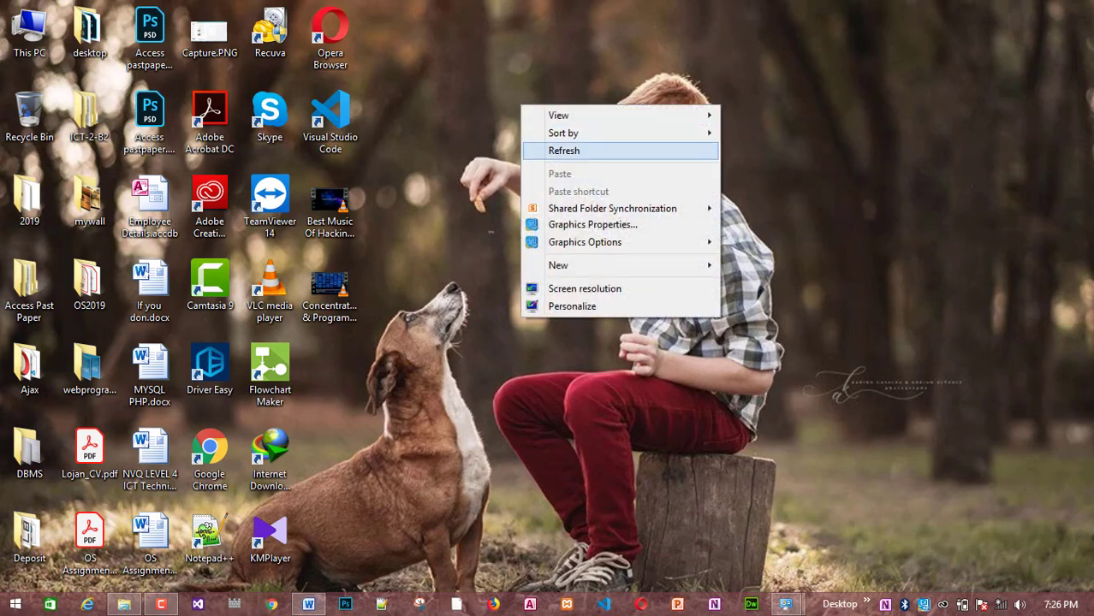
click(548, 149)
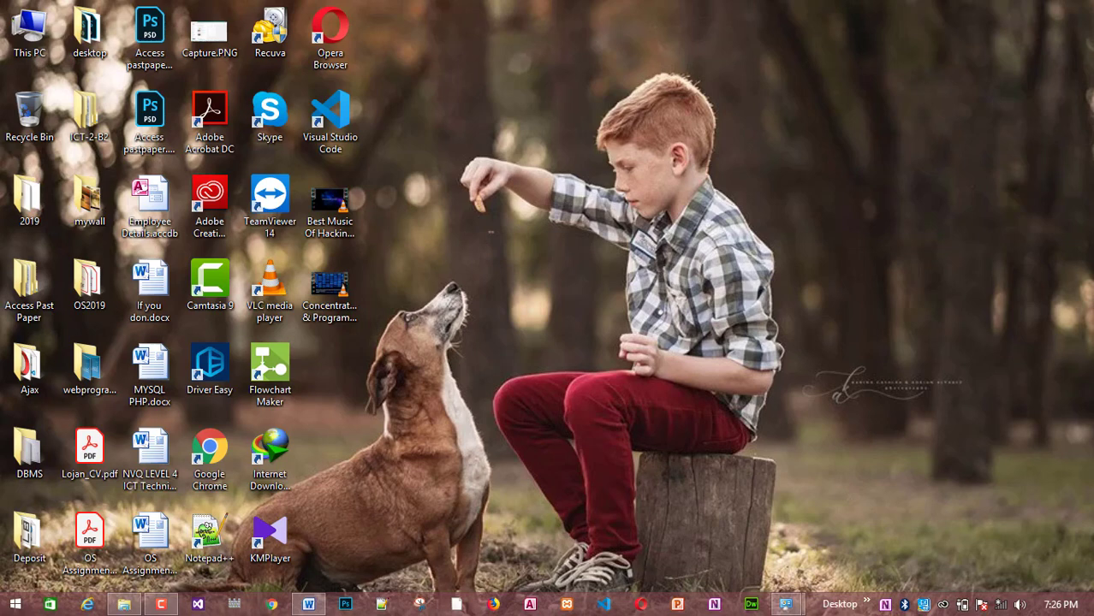
right_click(417, 170)
click(454, 218)
Open the Windows Temp folder by running the command "temp".
key(super+r)
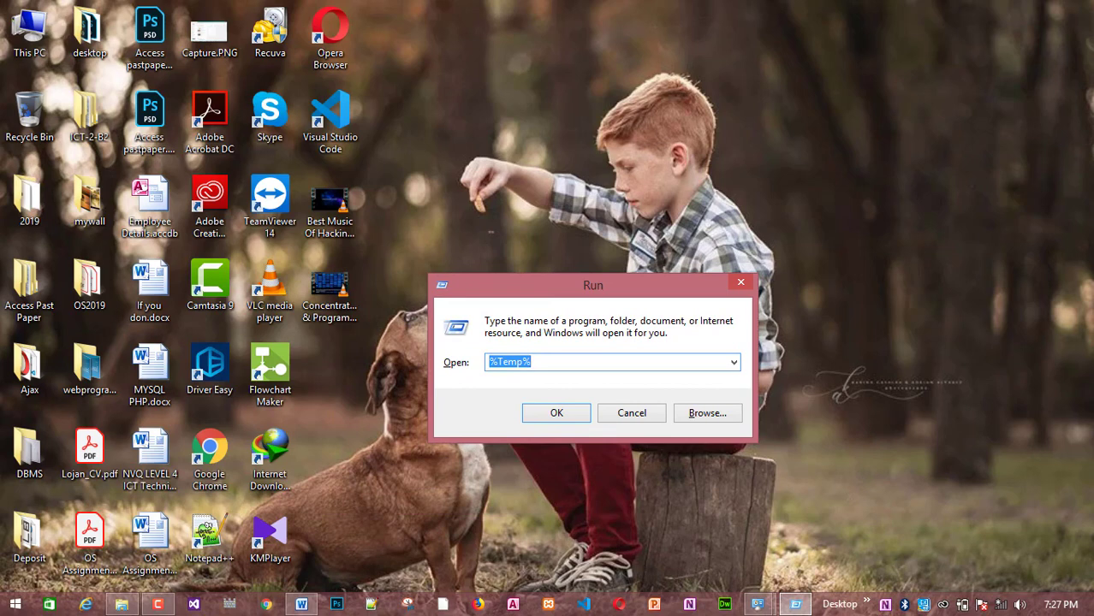
key(BackSpace)
text(tem)
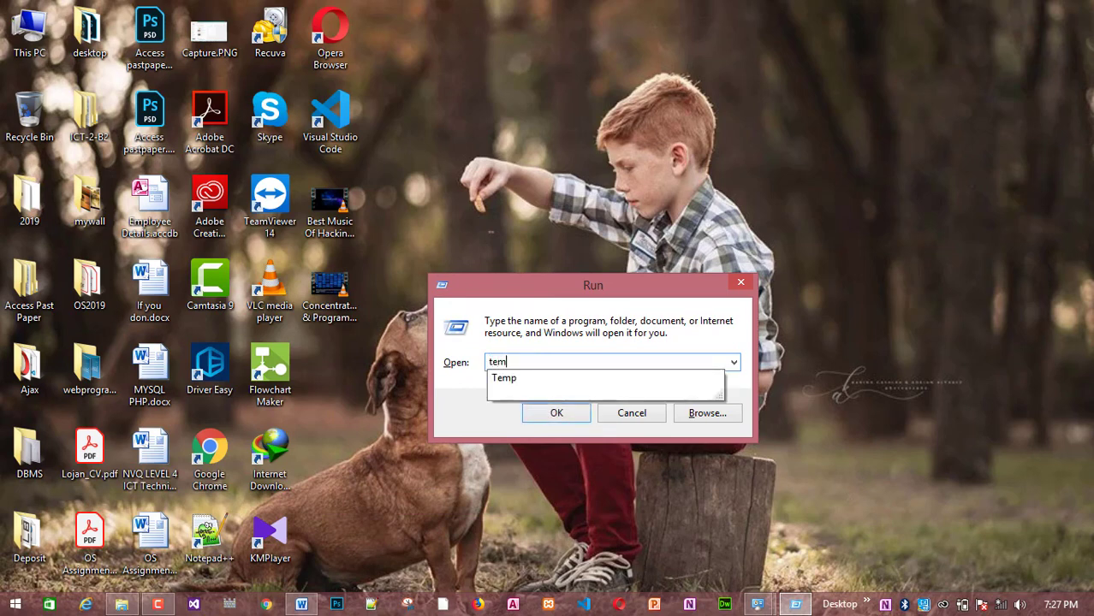
text(p)
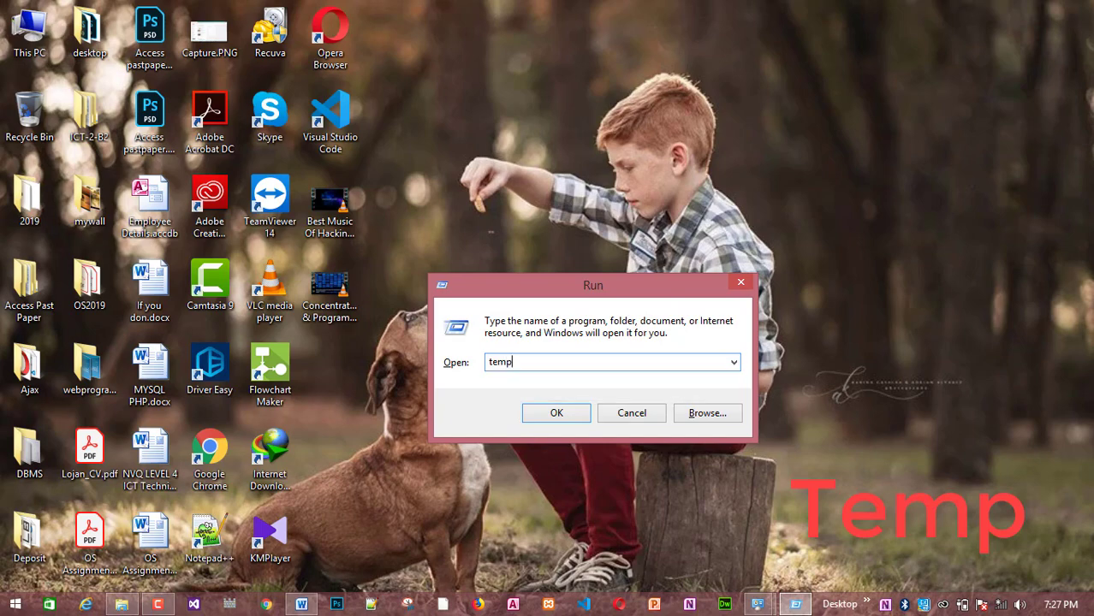
key(Return)
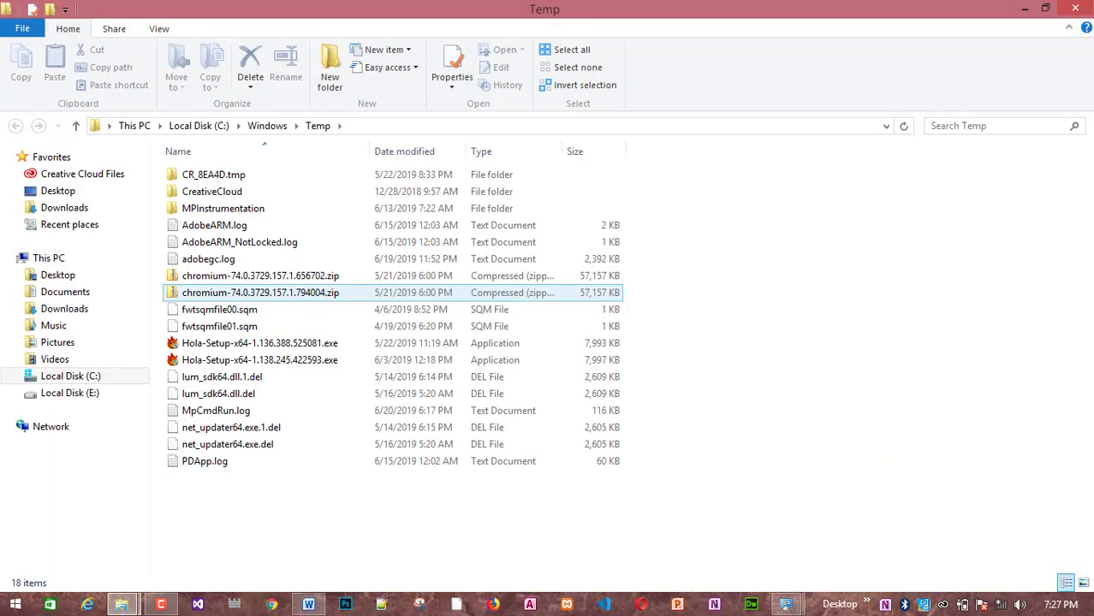
Select every file and folder in the Temp folder and check their combined size in their properties.
drag(689, 481, 162, 161)
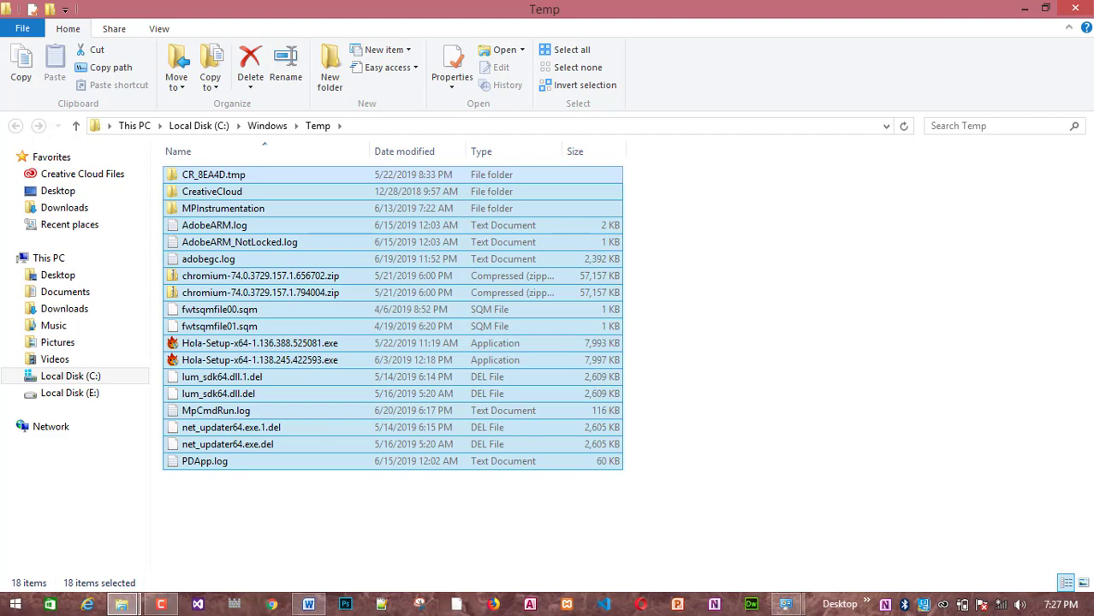
right_click(520, 321)
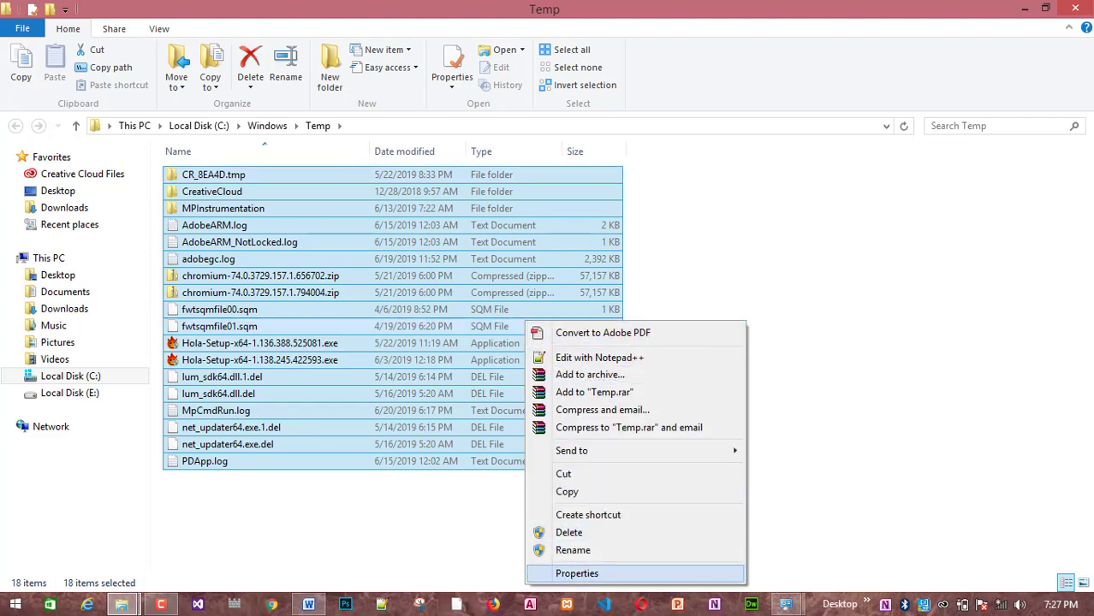
click(565, 572)
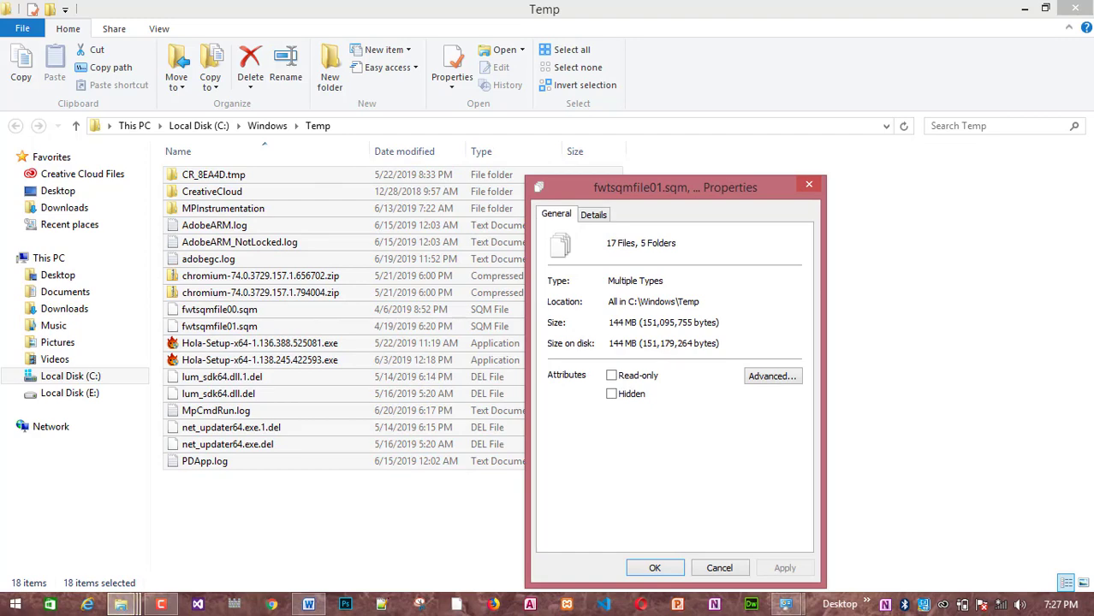
click(808, 184)
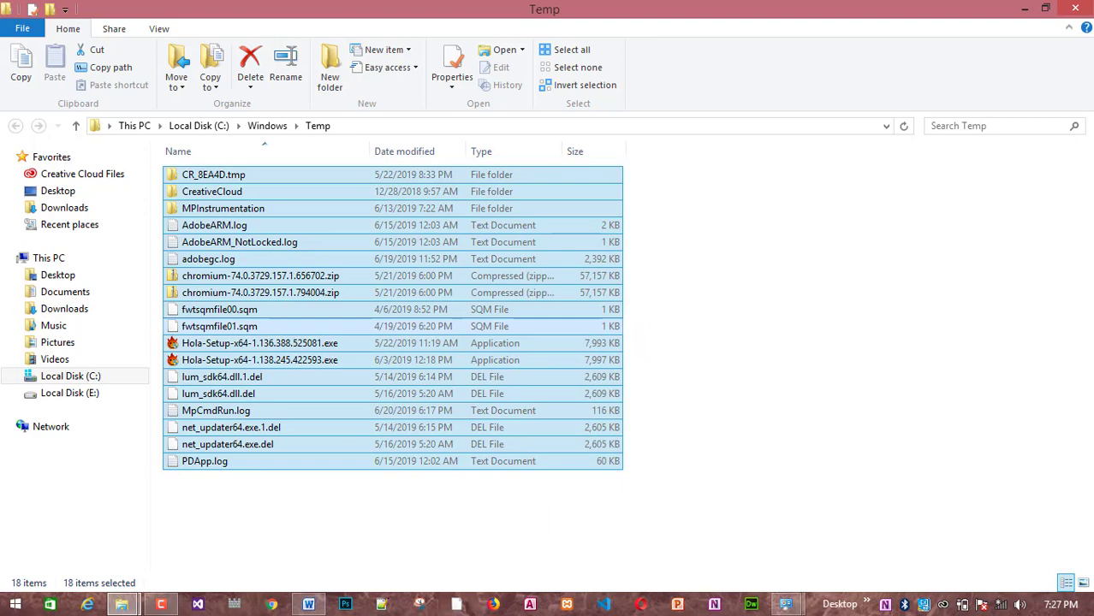
Delete all the selected items in the Windows Temp folder, granting administrator permission and skipping the files in use.
right_click(361, 267)
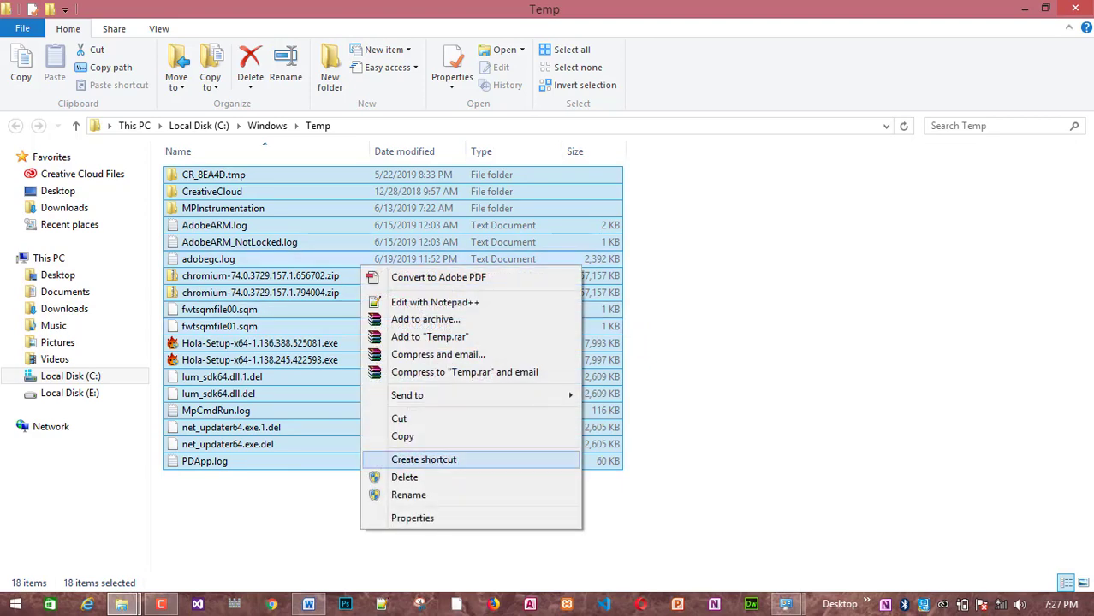
click(404, 476)
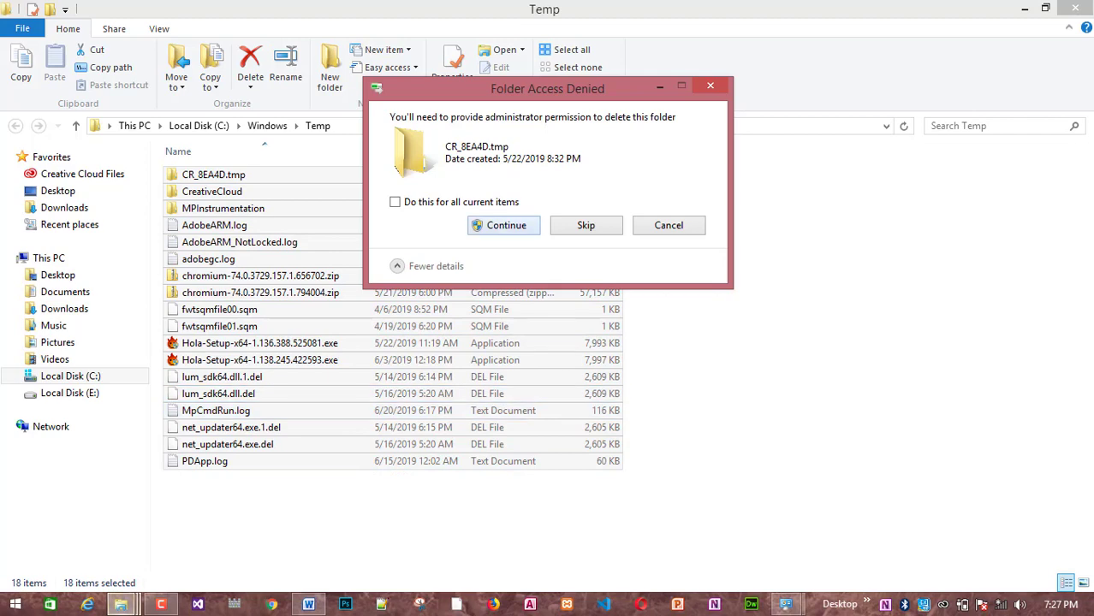
key(Return)
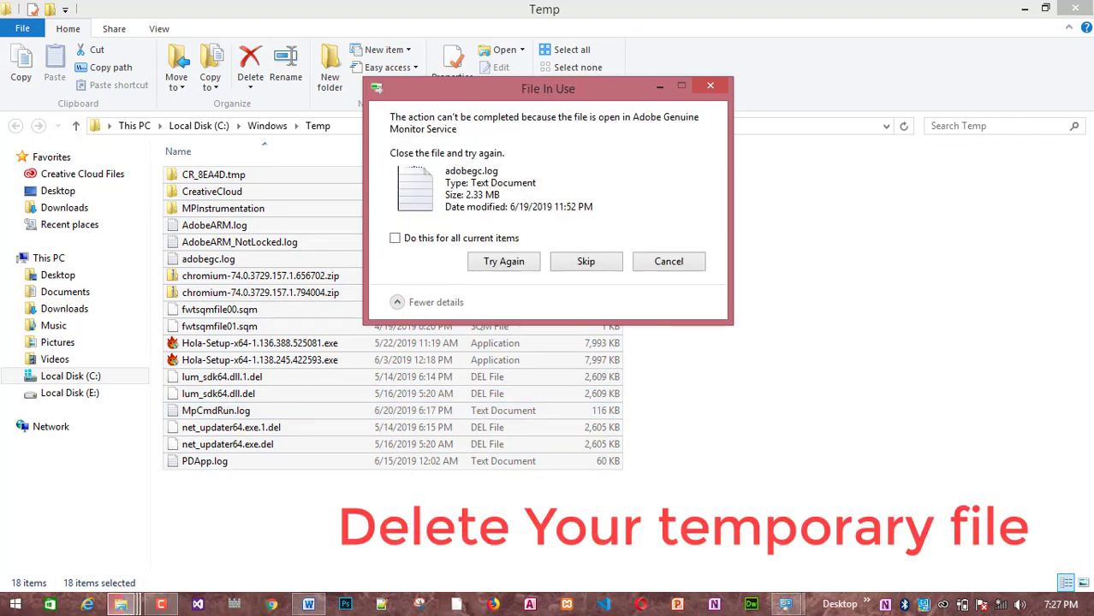
key(Return)
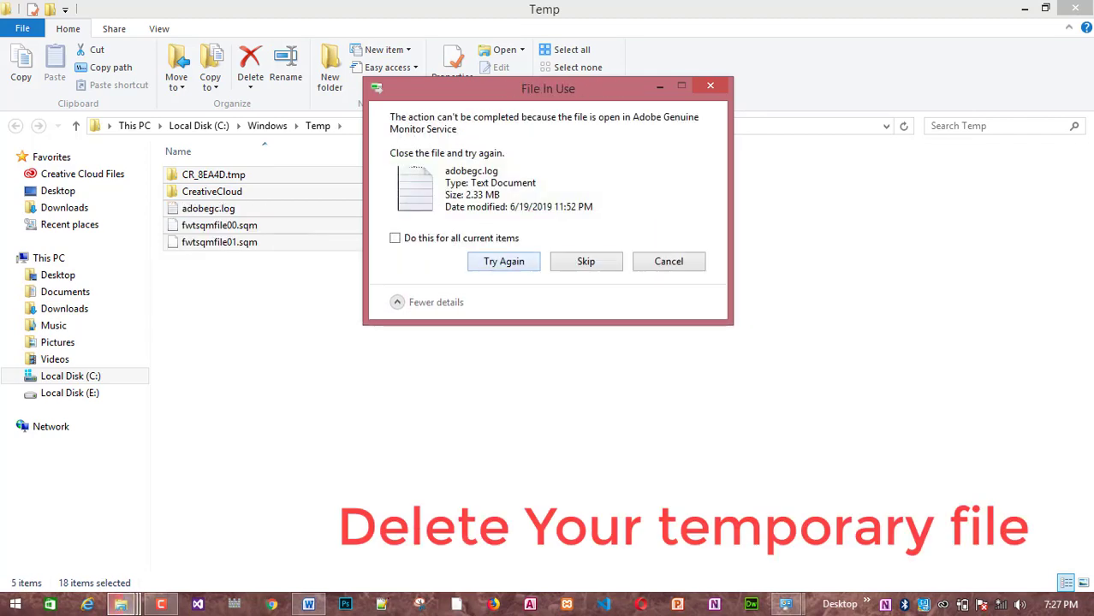
key(alt+a)
key(Return)
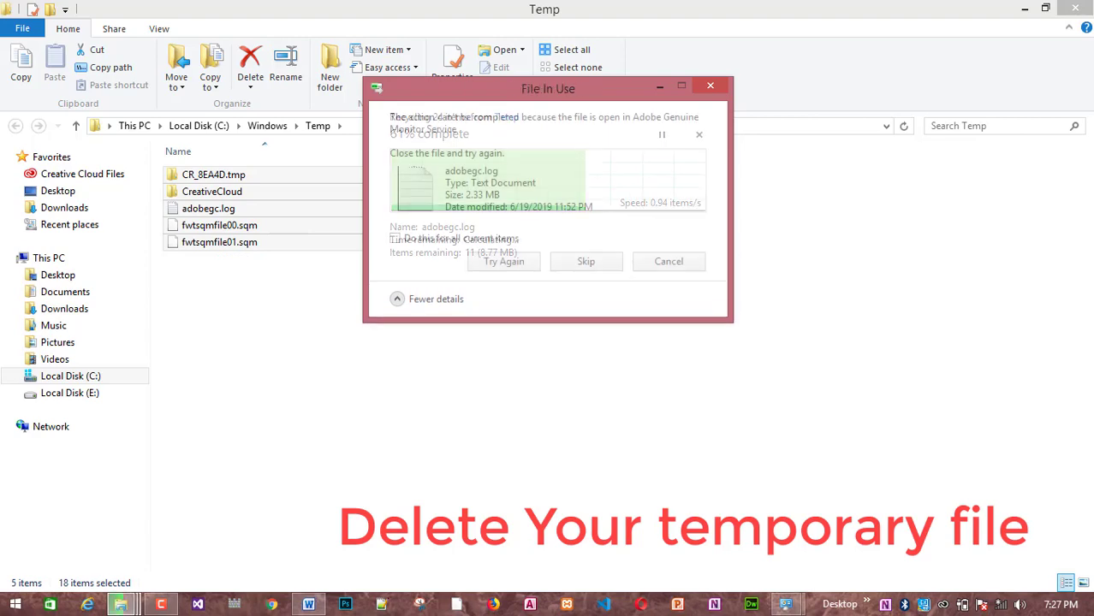
key(Tab)
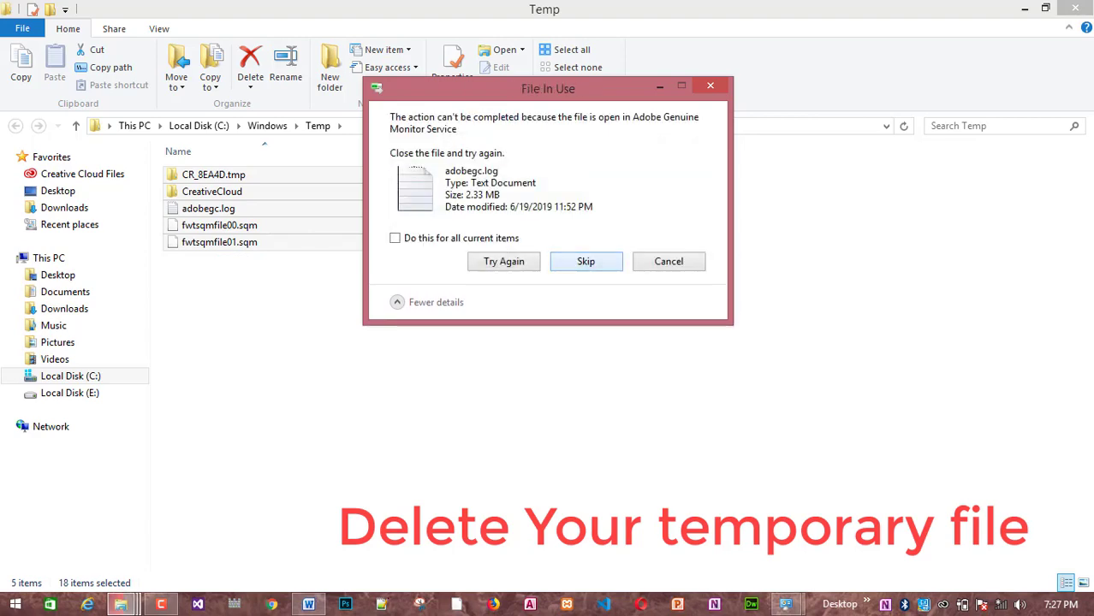
key(Return)
key(Tab)
key(Return)
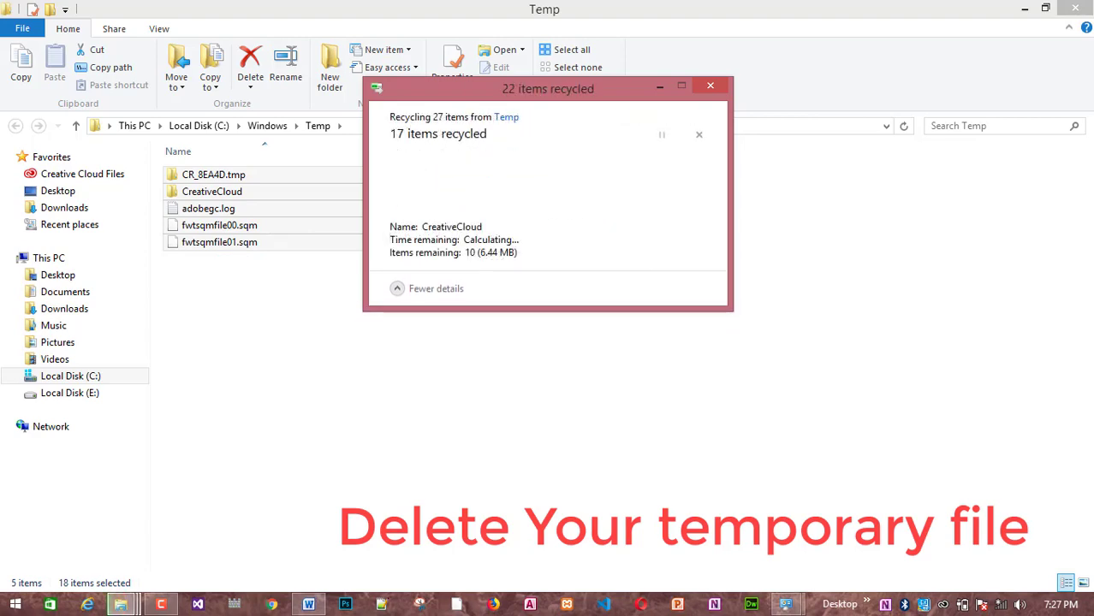
key(alt+a)
key(Tab)
key(Return)
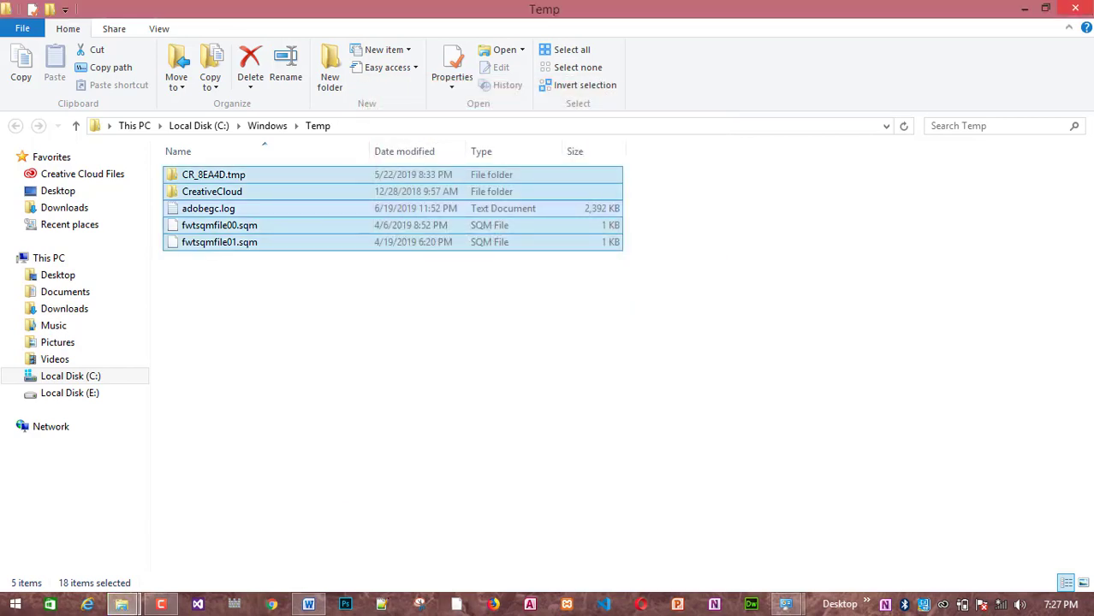
Show the desktop and refresh it twice.
key(super+d)
right_click(460, 333)
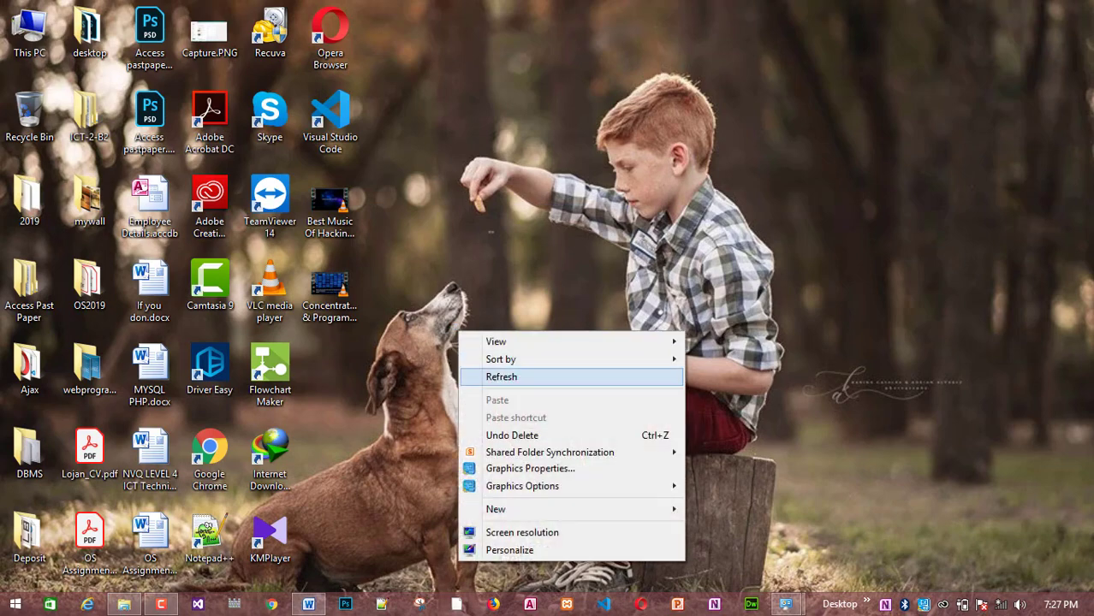
click(505, 376)
right_click(464, 209)
click(505, 254)
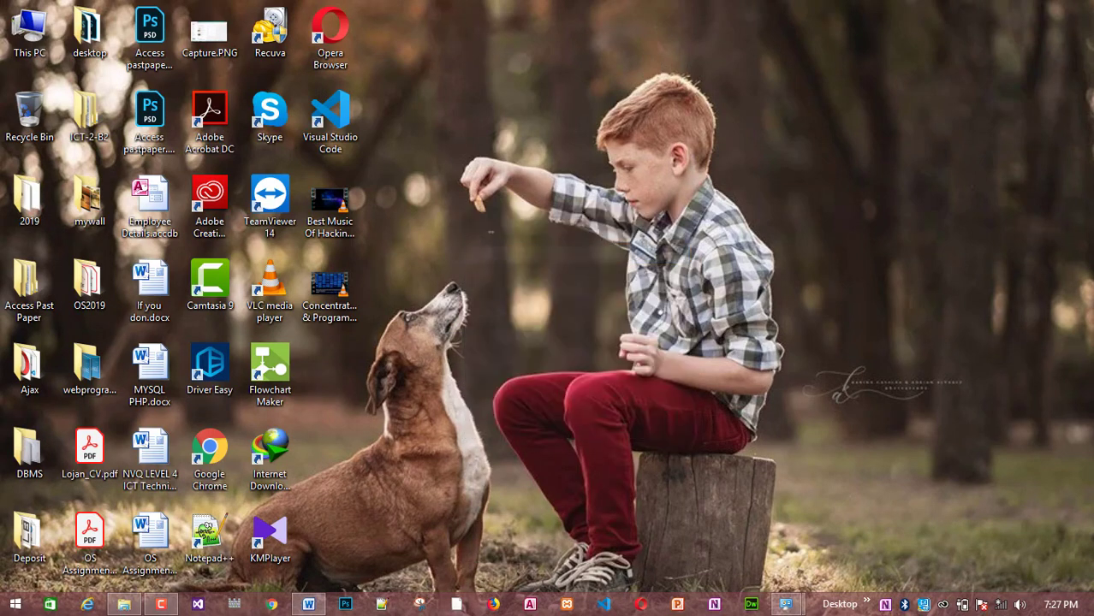
Open the user's own Temp folder by running the command "%Temp%".
click(15, 605)
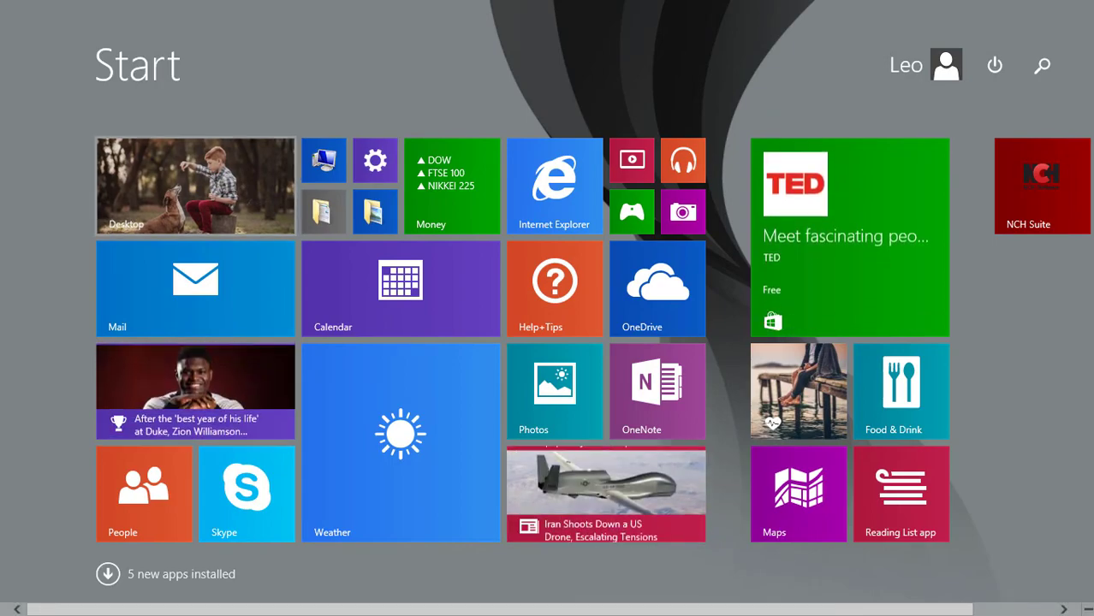
key(super)
key(super+r)
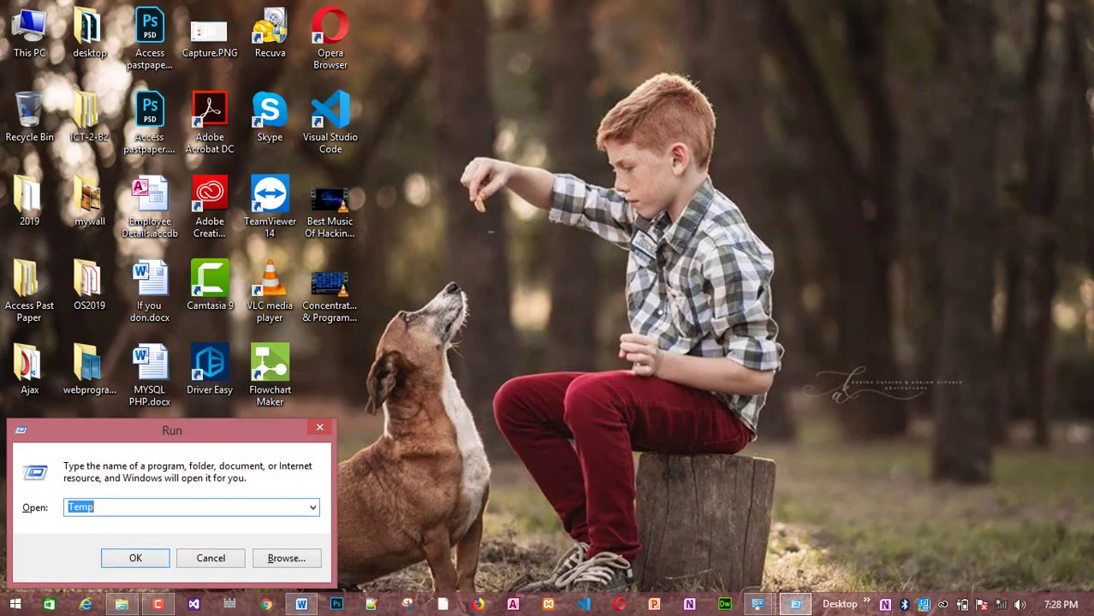
text(Temp)
click(68, 506)
text(%)
key(End)
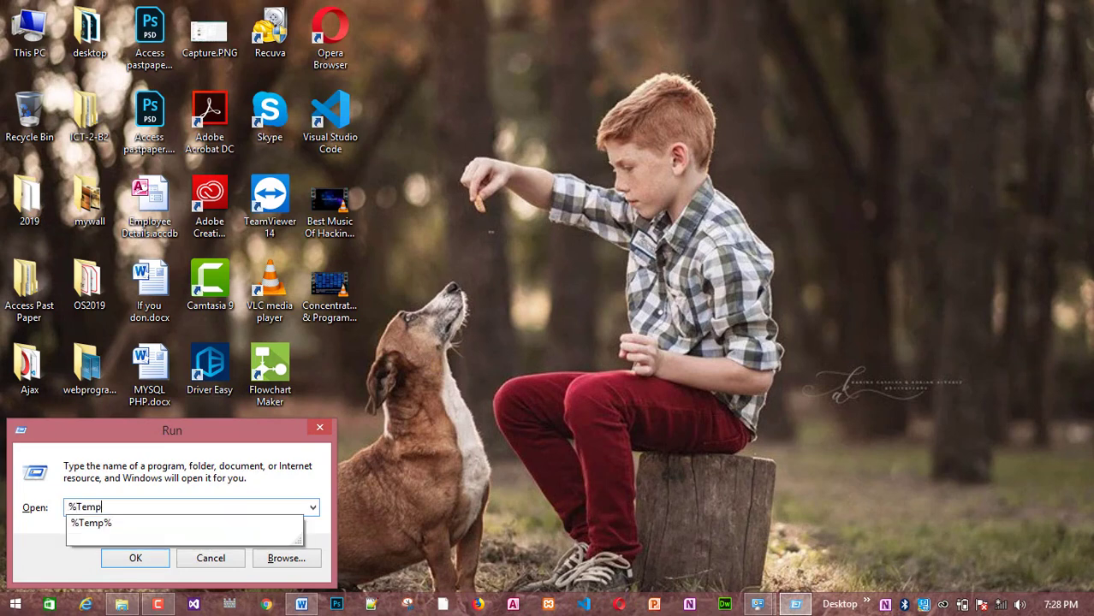
text(%)
key(Return)
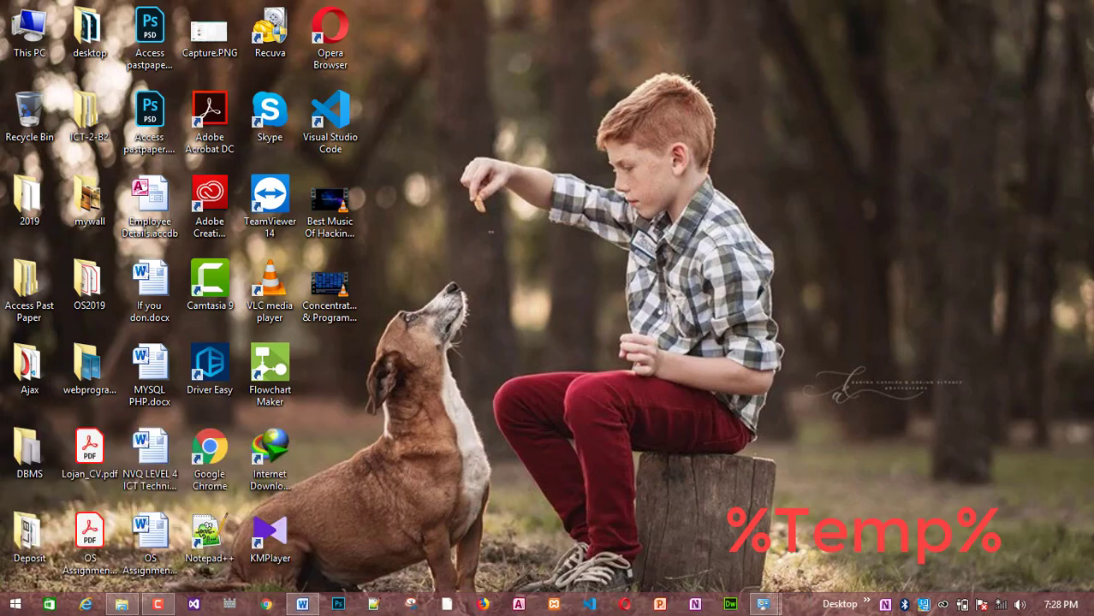
Look through the user's Temp folder, select everything in it and check the combined size in the properties.
scroll(343, 402, down, 15)
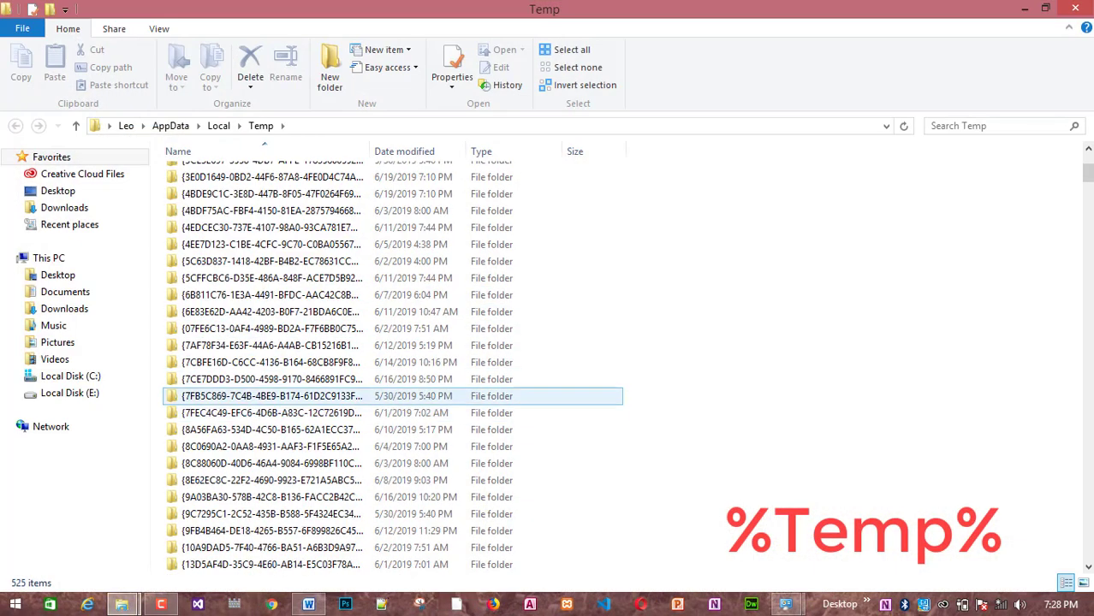
click(274, 295)
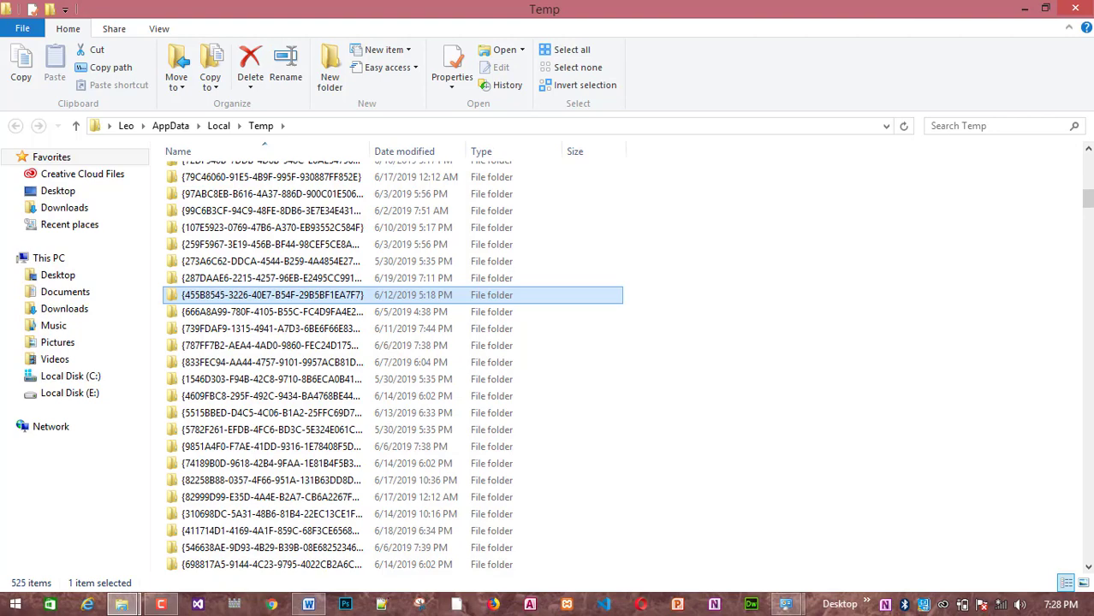
scroll(1070, 214, down, 15)
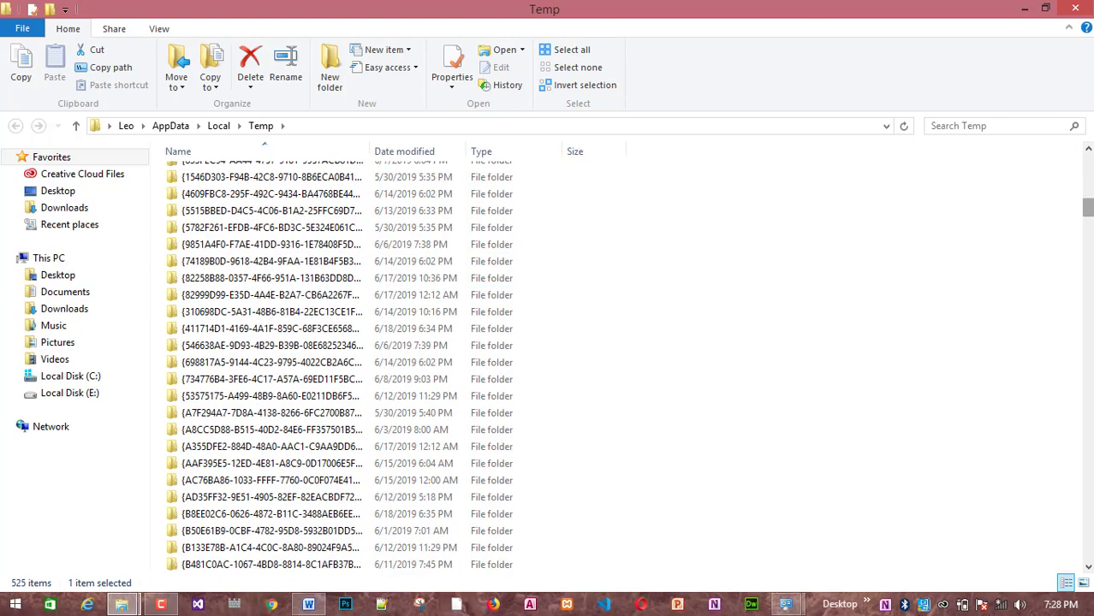
scroll(1070, 214, down, 20)
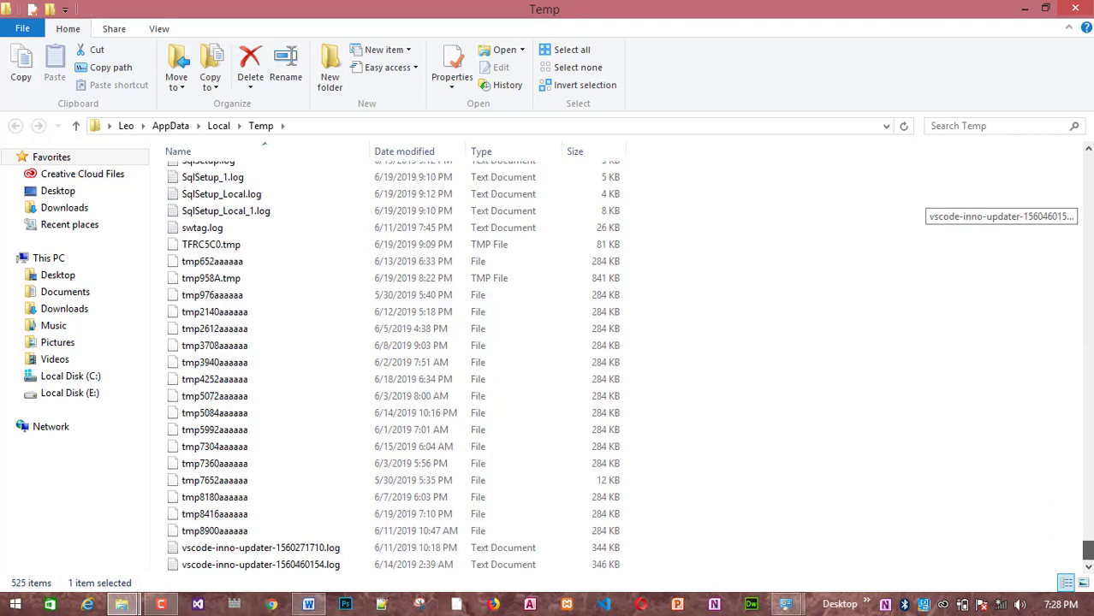
scroll(1070, 214, up, 20)
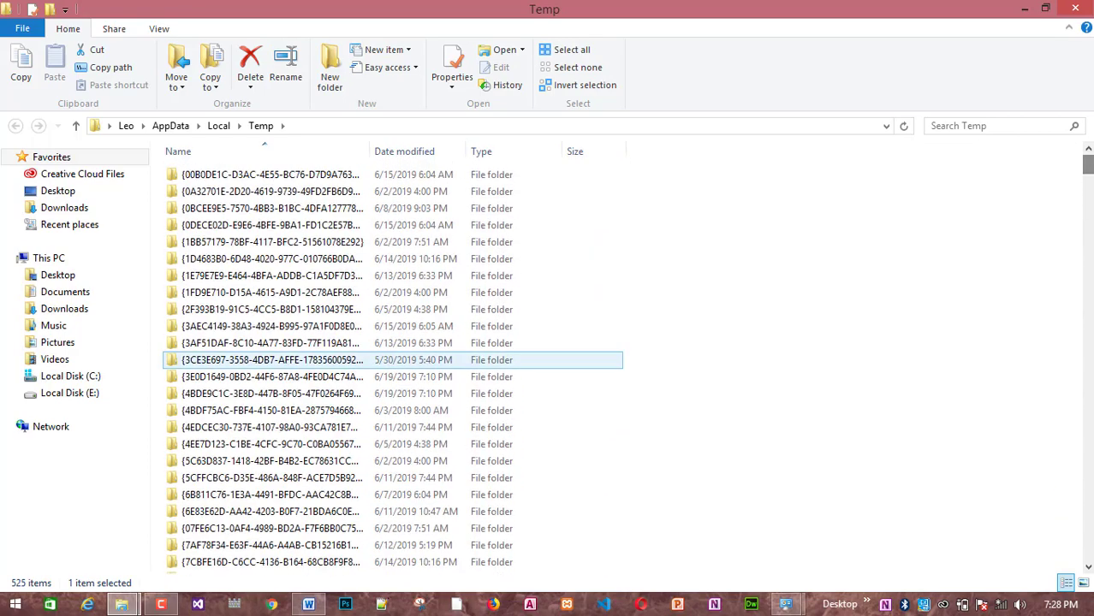
key(ctrl+a)
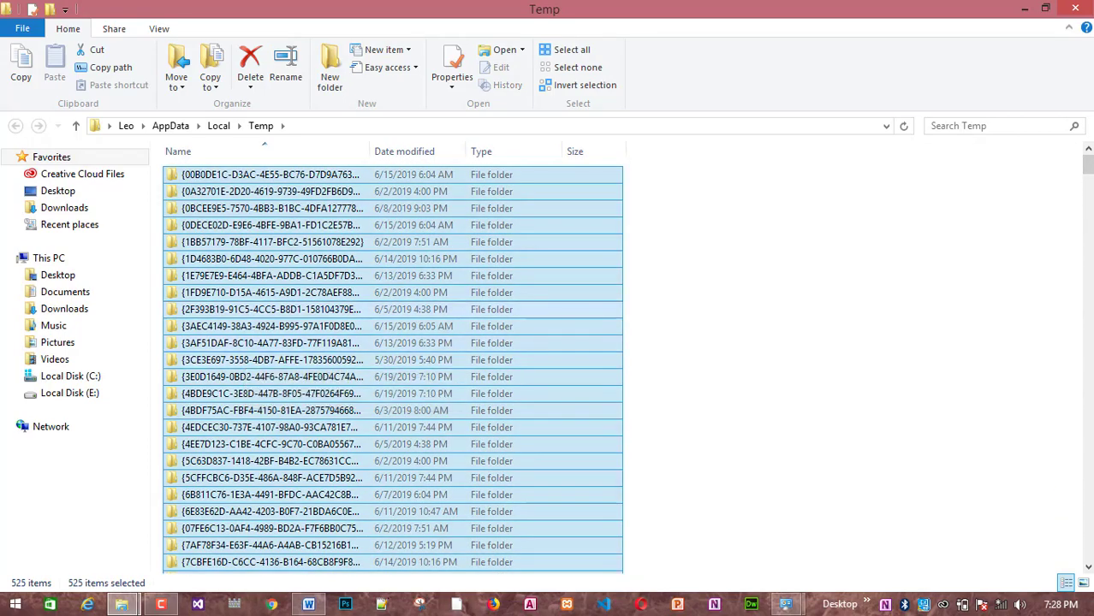
right_click(178, 317)
click(206, 296)
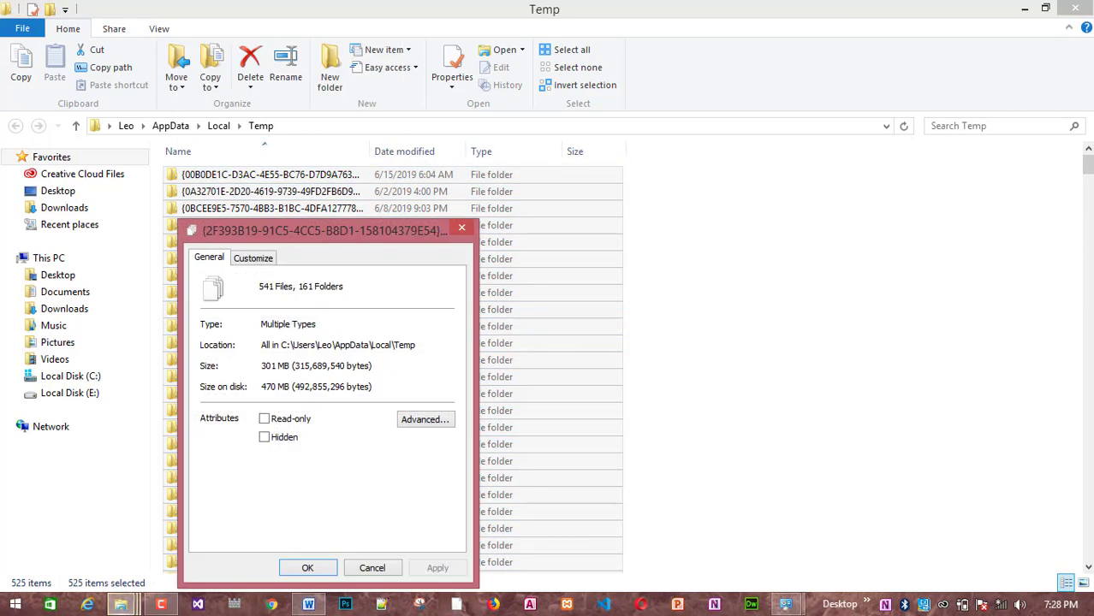
drag(304, 229, 863, 208)
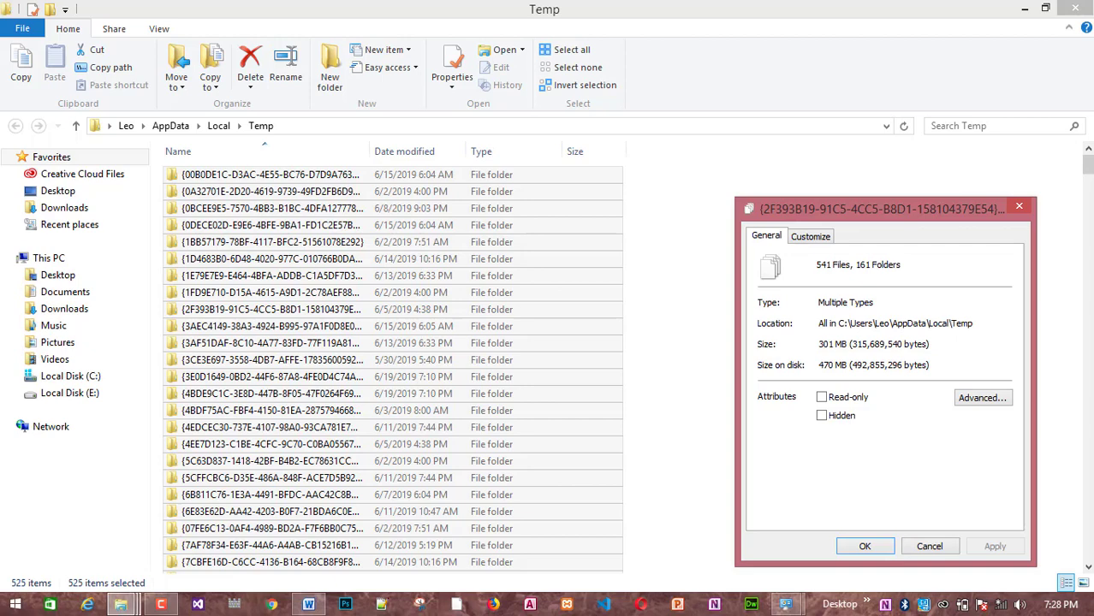
click(1019, 206)
Permanently delete everything in the user's Temp folder, granting administrator permission for all items and skipping all files in use.
right_click(704, 248)
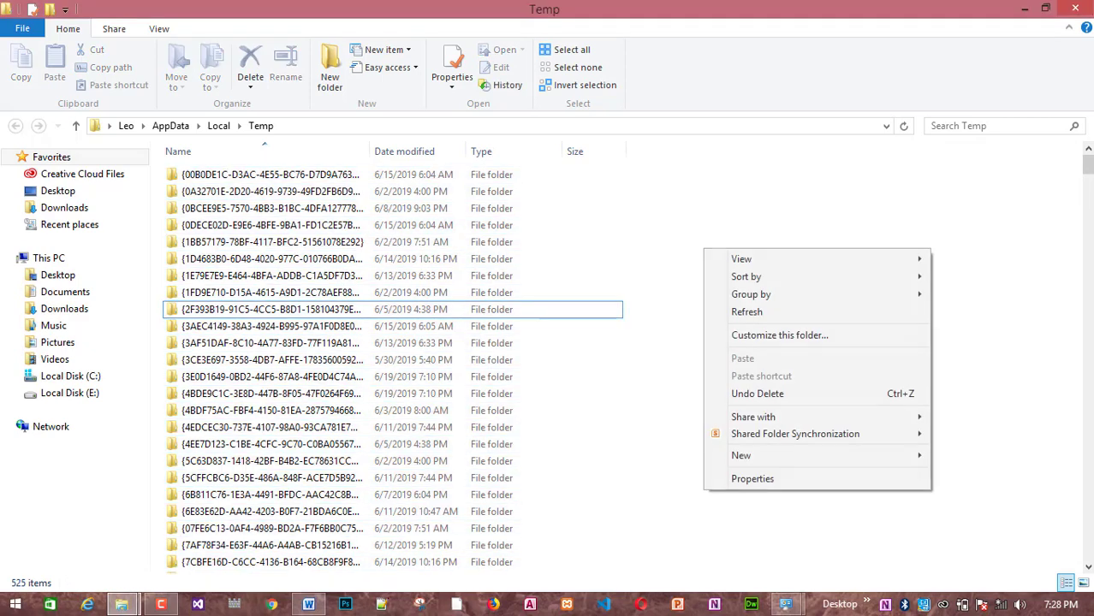
click(271, 225)
key(ctrl+a)
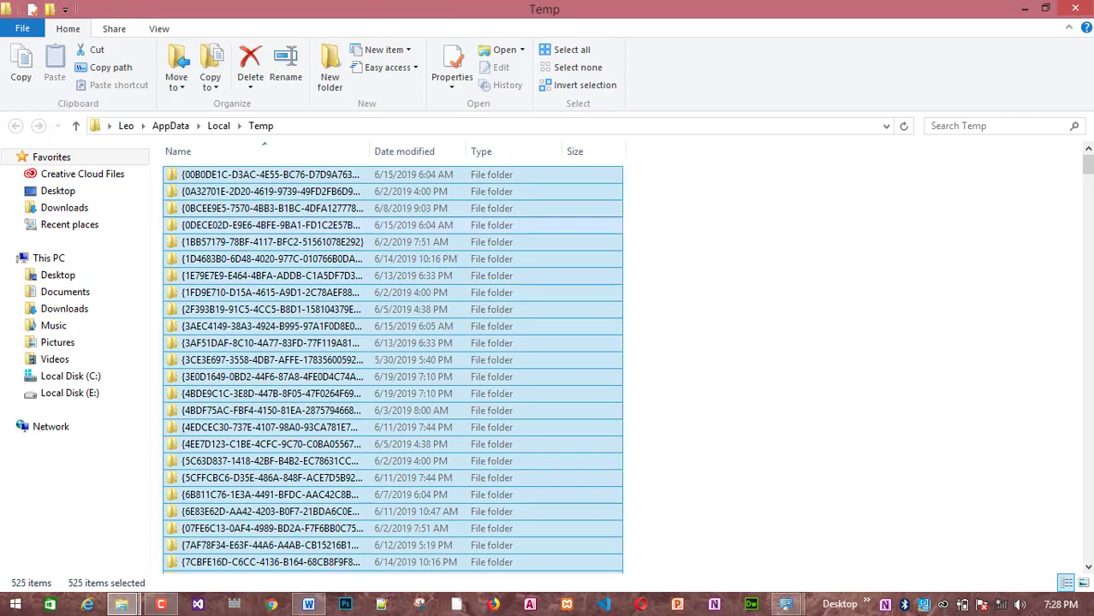
key(shift+Delete)
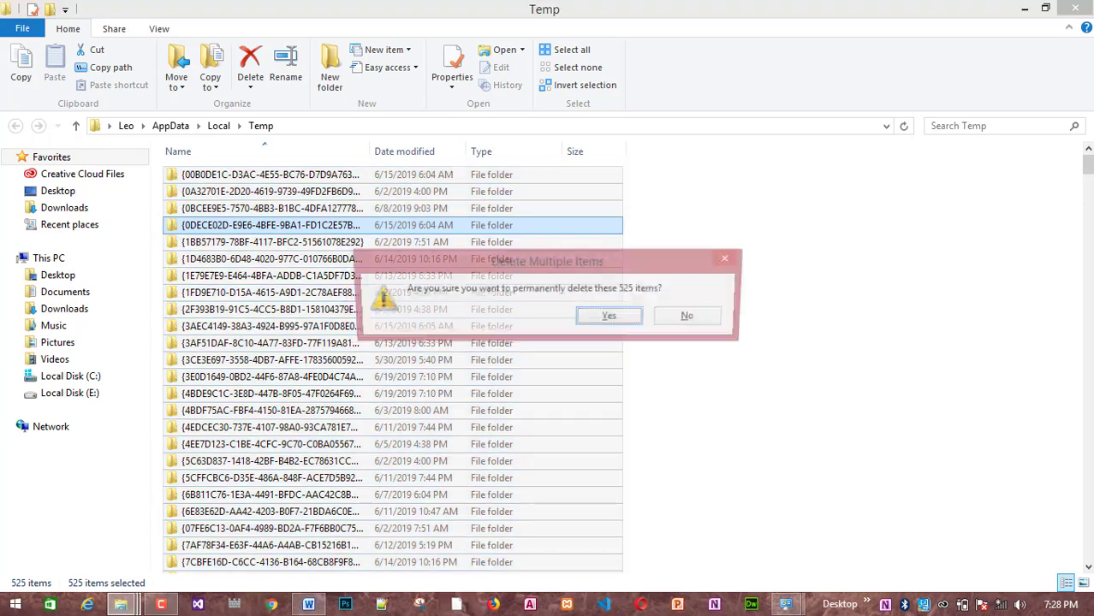
key(Return)
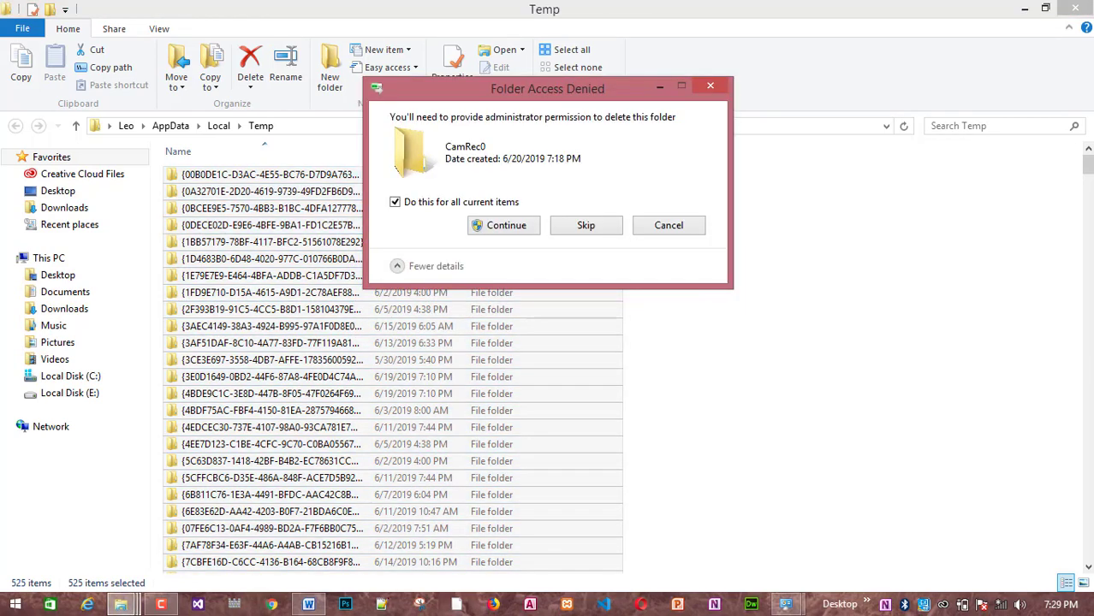
key(Return)
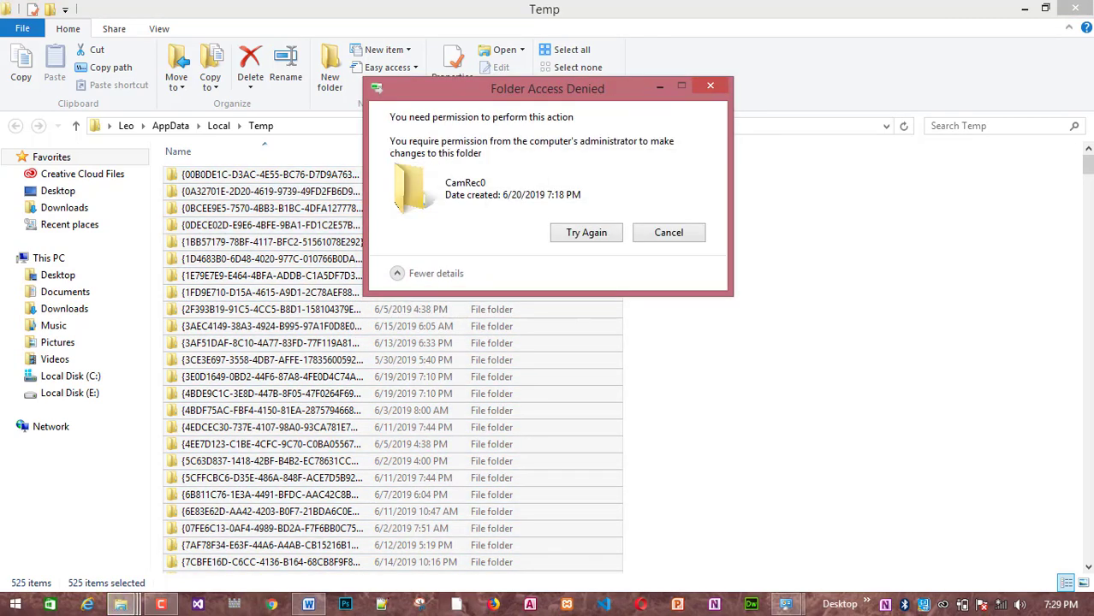
key(Return)
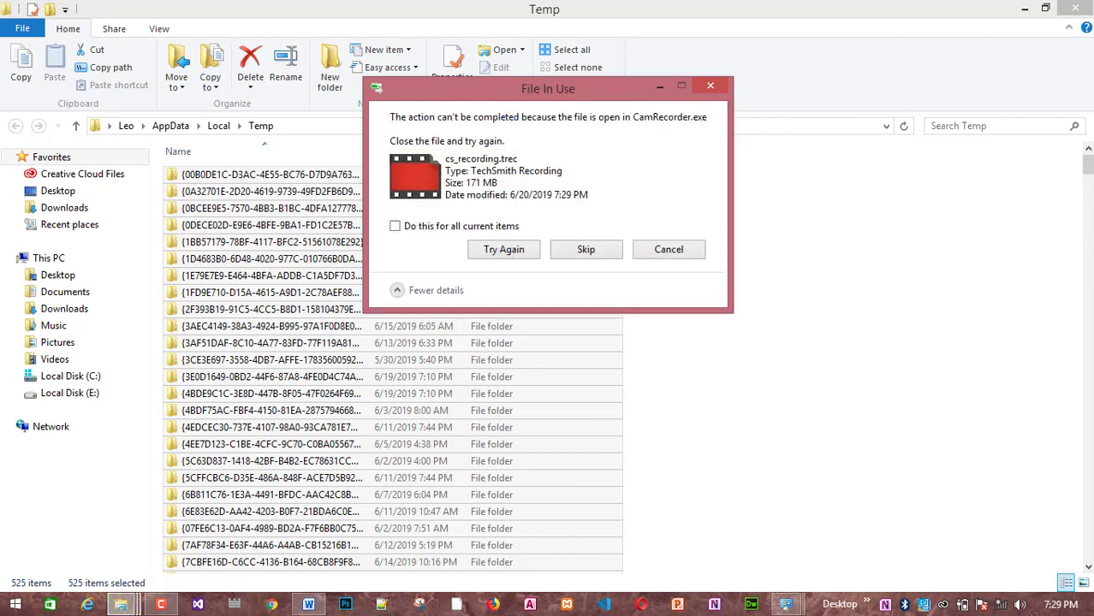
key(Return)
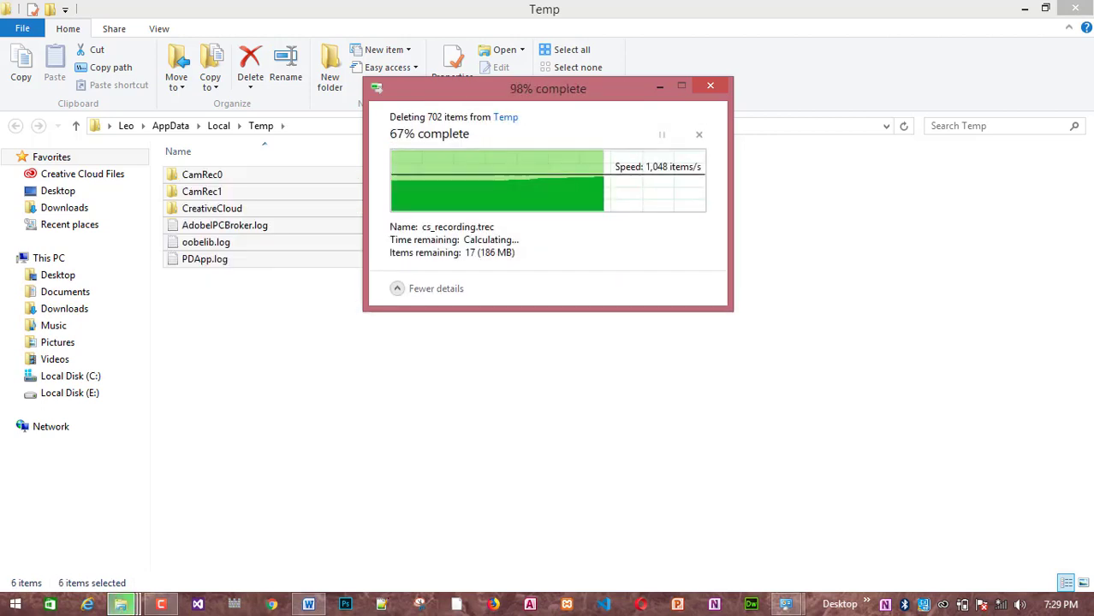
key(alt+d)
key(Return)
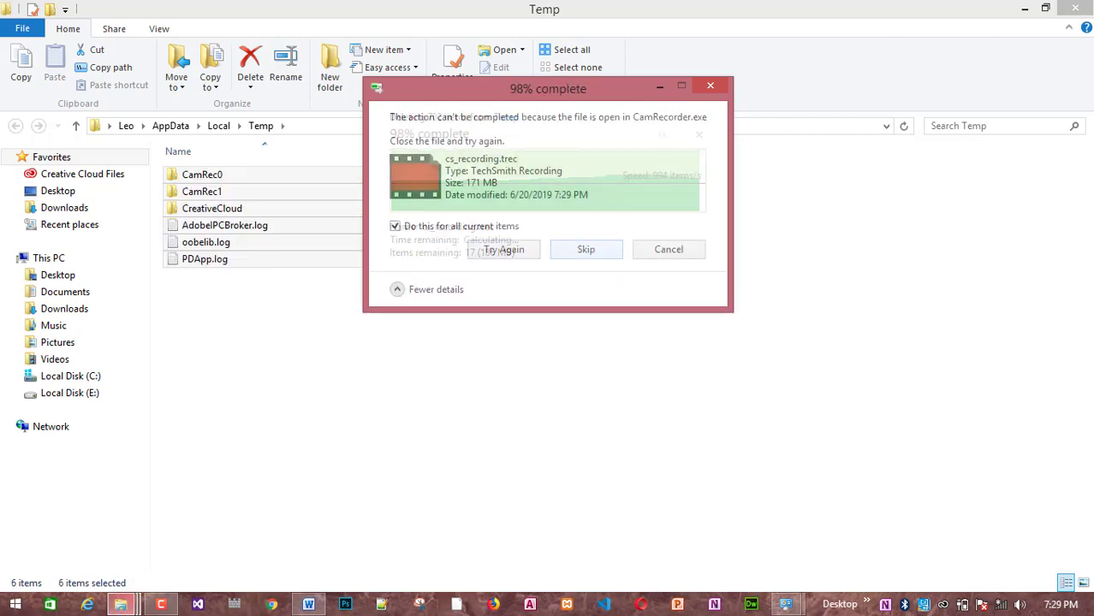
key(Return)
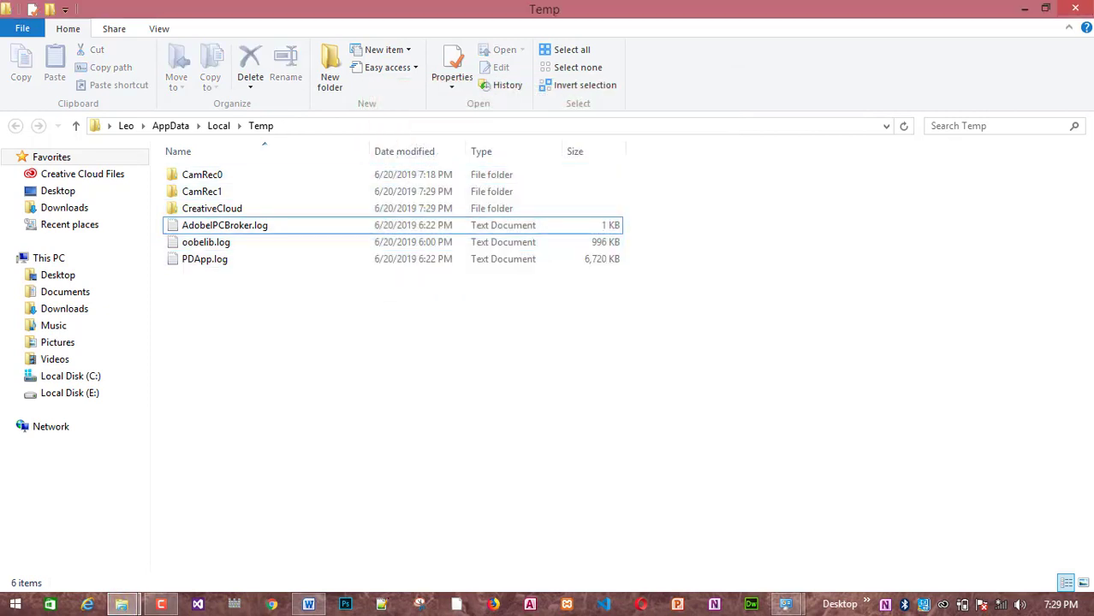
Close the Temp folder and refresh the desktop.
click(1076, 8)
right_click(618, 251)
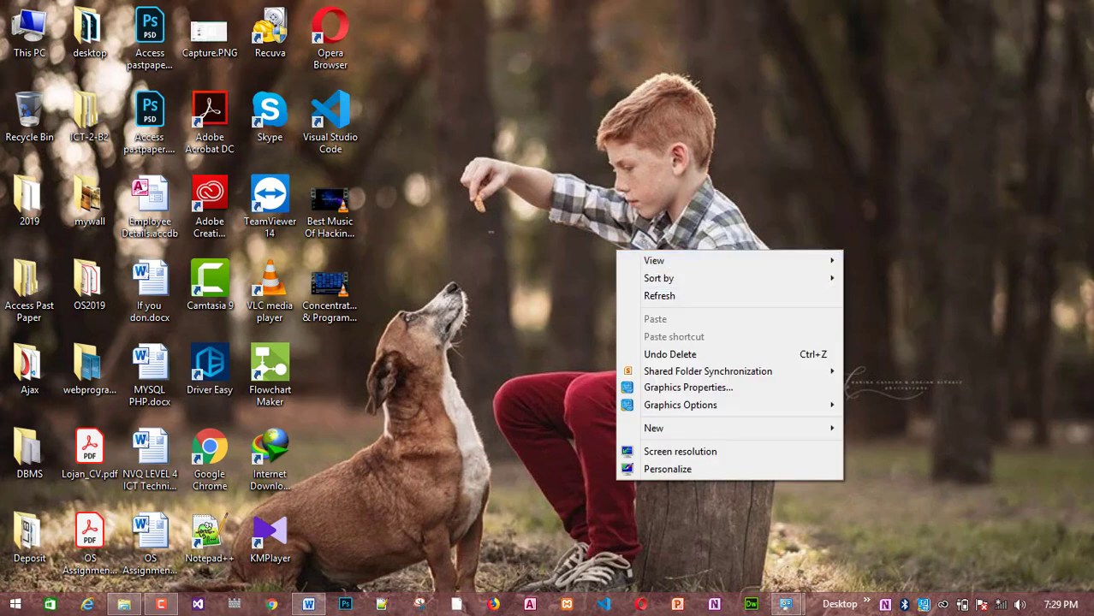
click(660, 295)
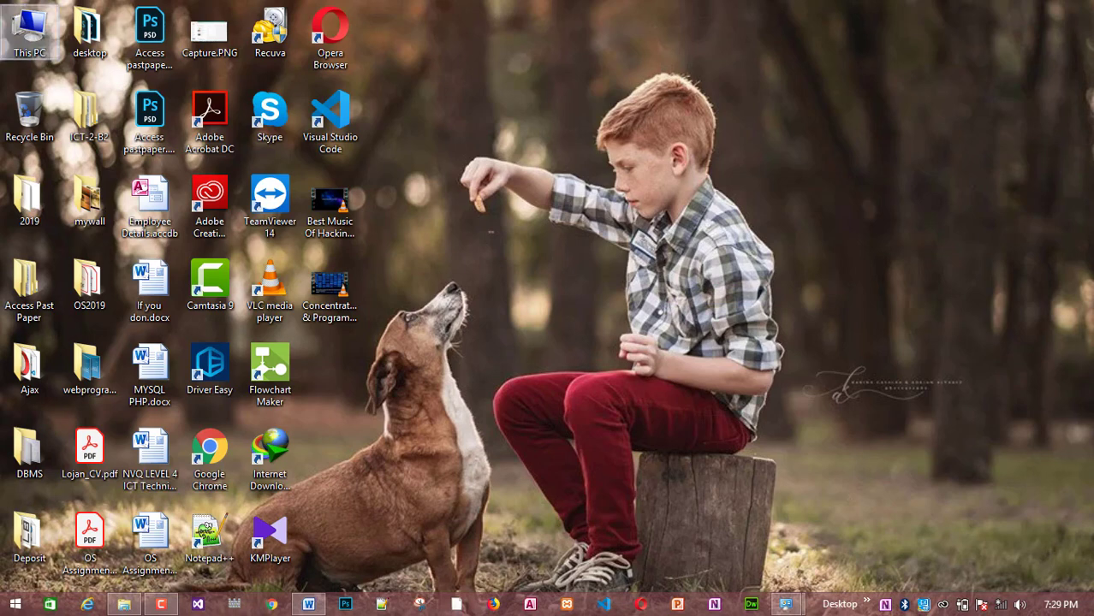
Open Local Disk (C:) from This PC.
double_click(29, 32)
click(899, 9)
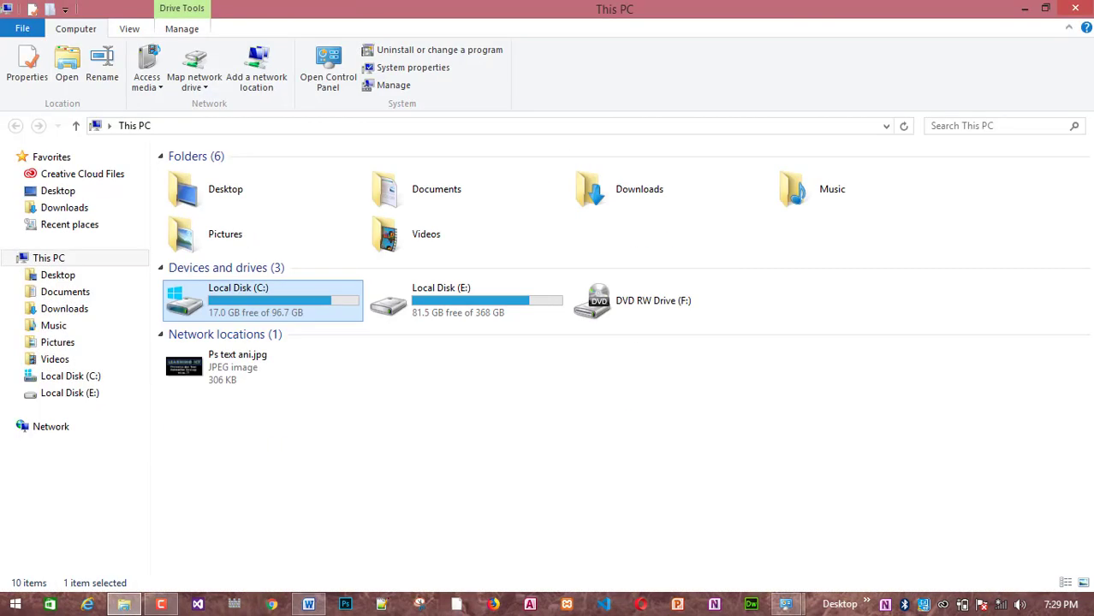
key(Return)
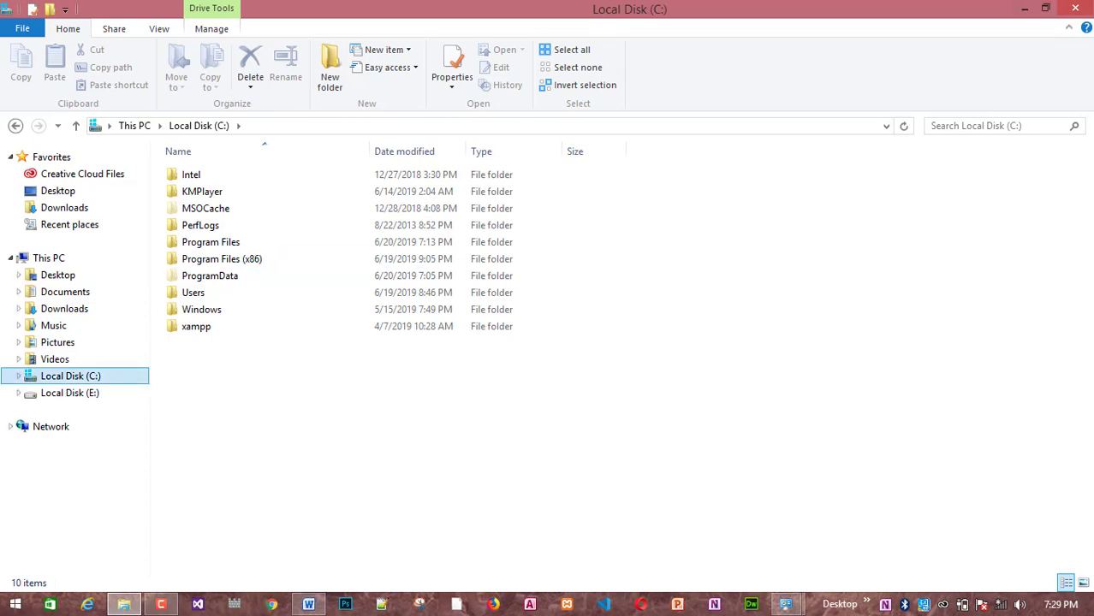
Check the free space of Local Disk (C:) and Local Disk (E:) in This PC.
click(48, 258)
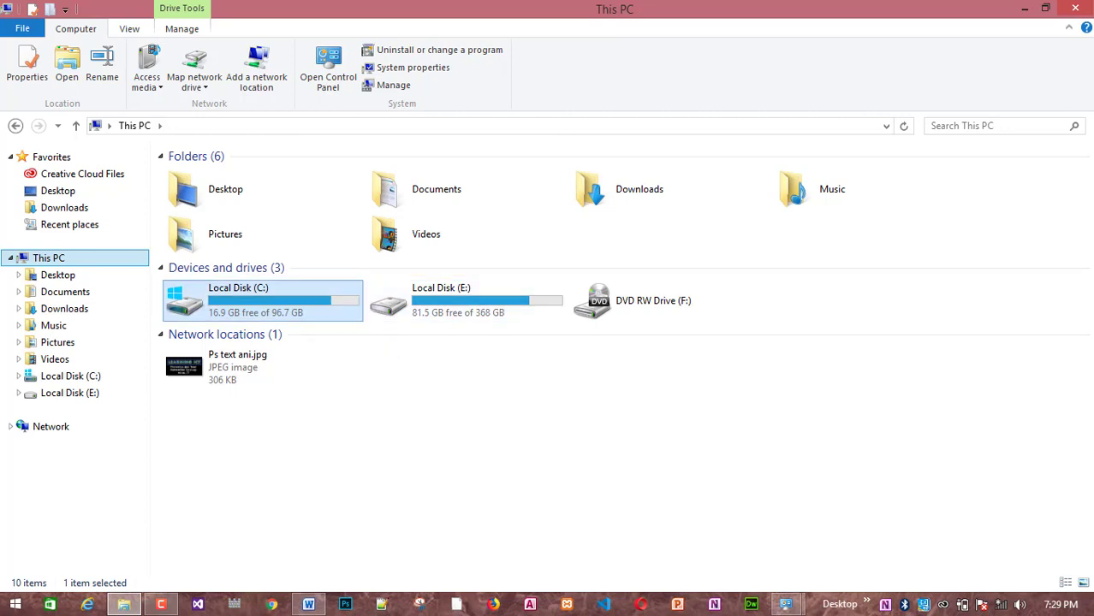
click(441, 300)
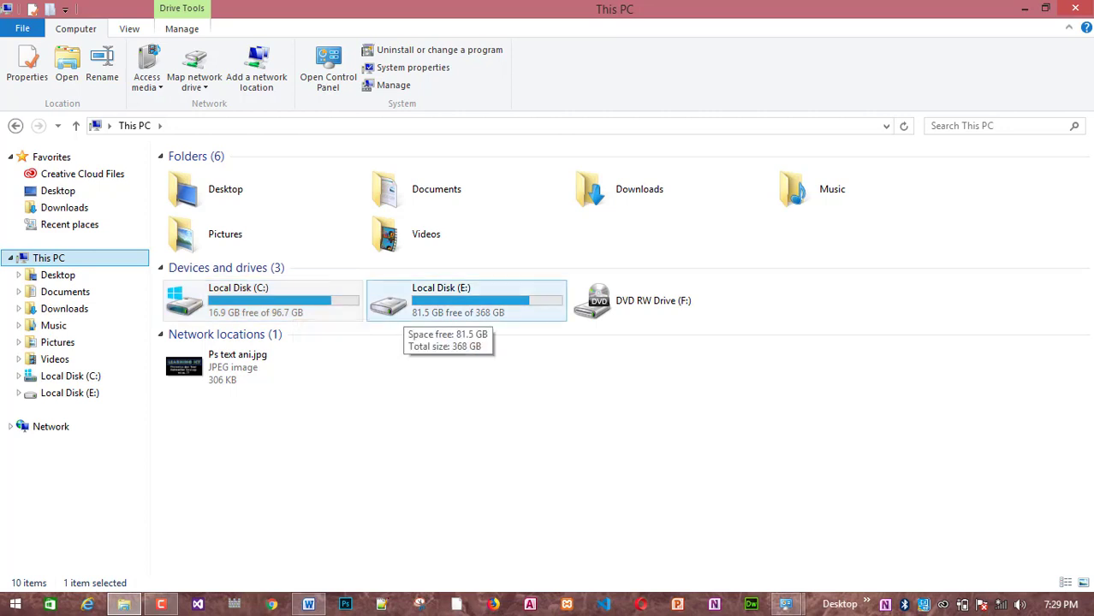
click(248, 299)
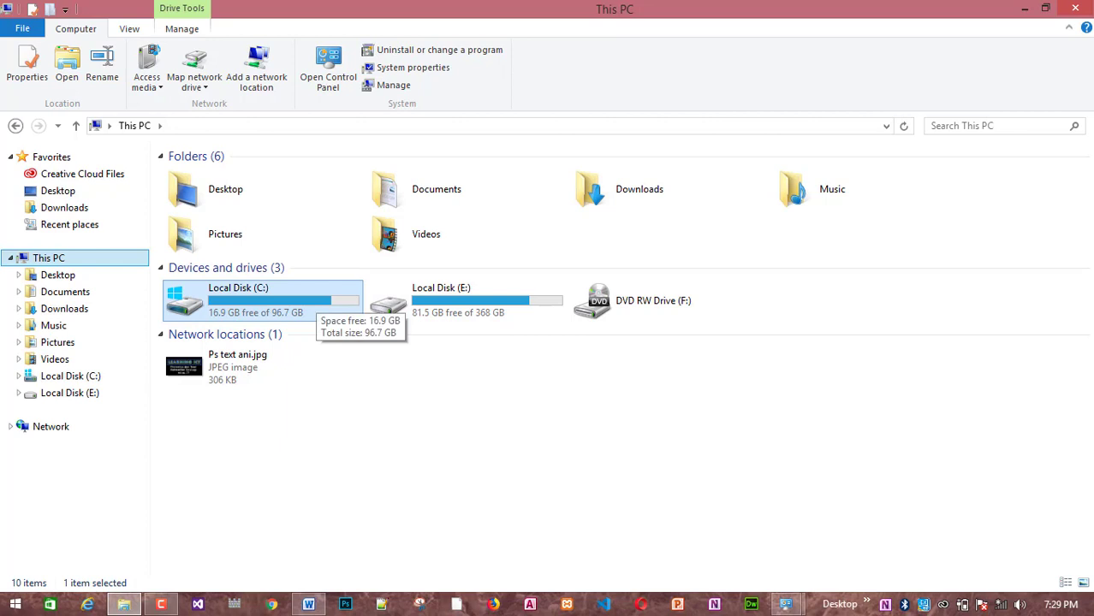
key(ctrl+space)
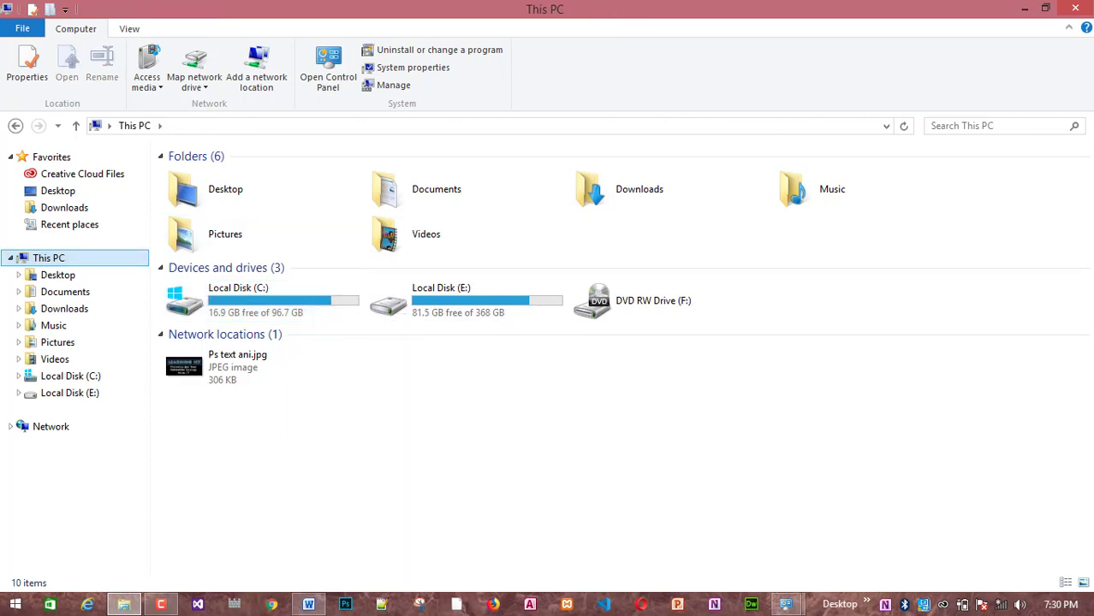
Open the user's profile folder inside Users on Local Disk (C:) and select the AppData folder.
double_click(257, 297)
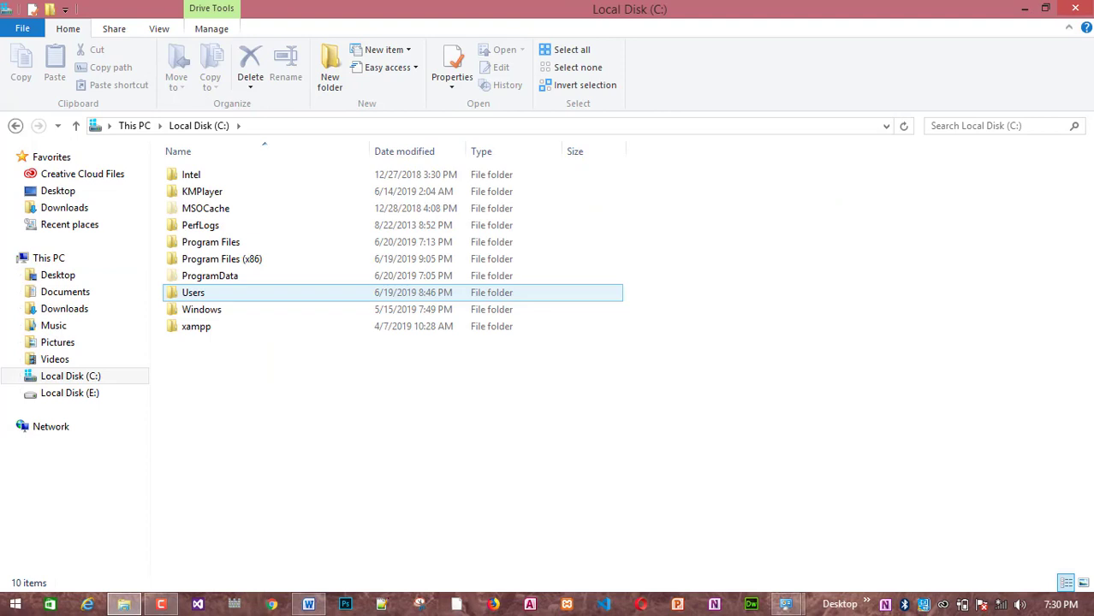
double_click(193, 293)
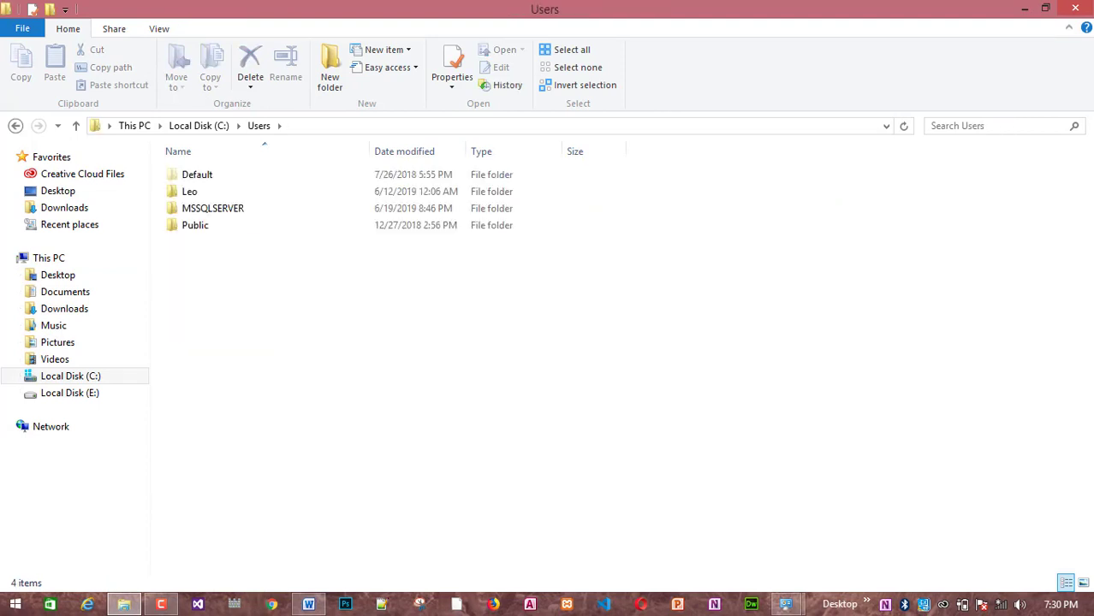
double_click(189, 191)
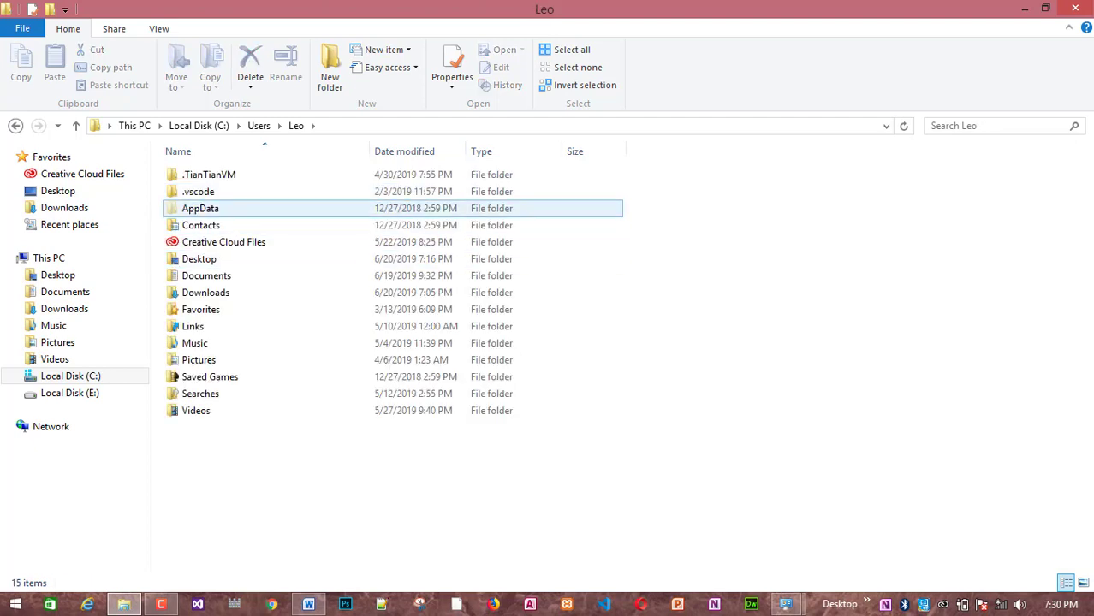
click(200, 208)
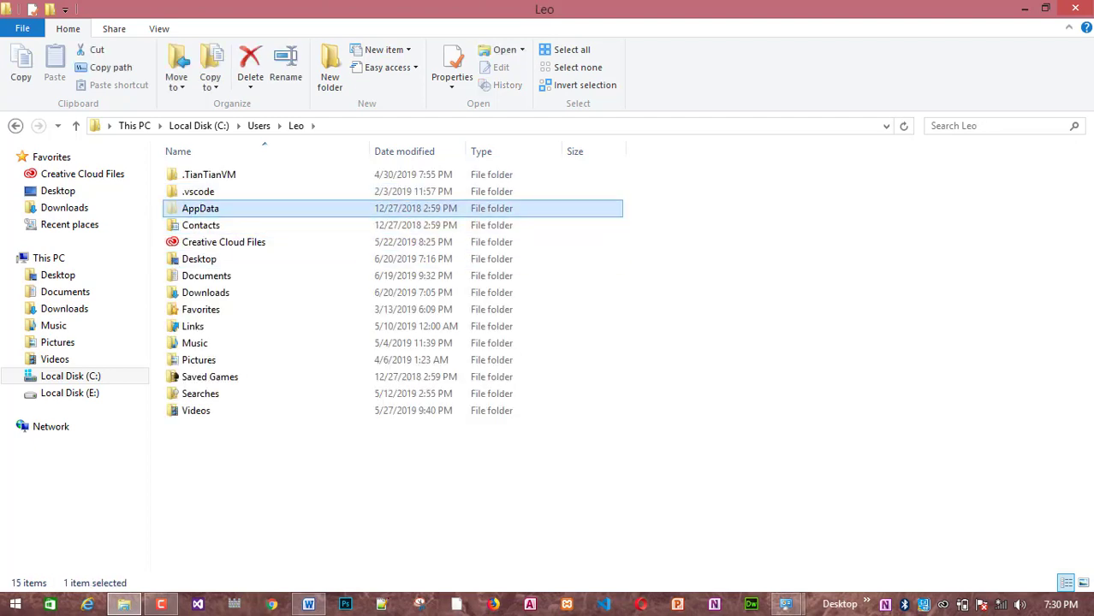
Restore the profile folder window to a smaller size, search Windows for Control Panel and minimize the System window.
click(1046, 7)
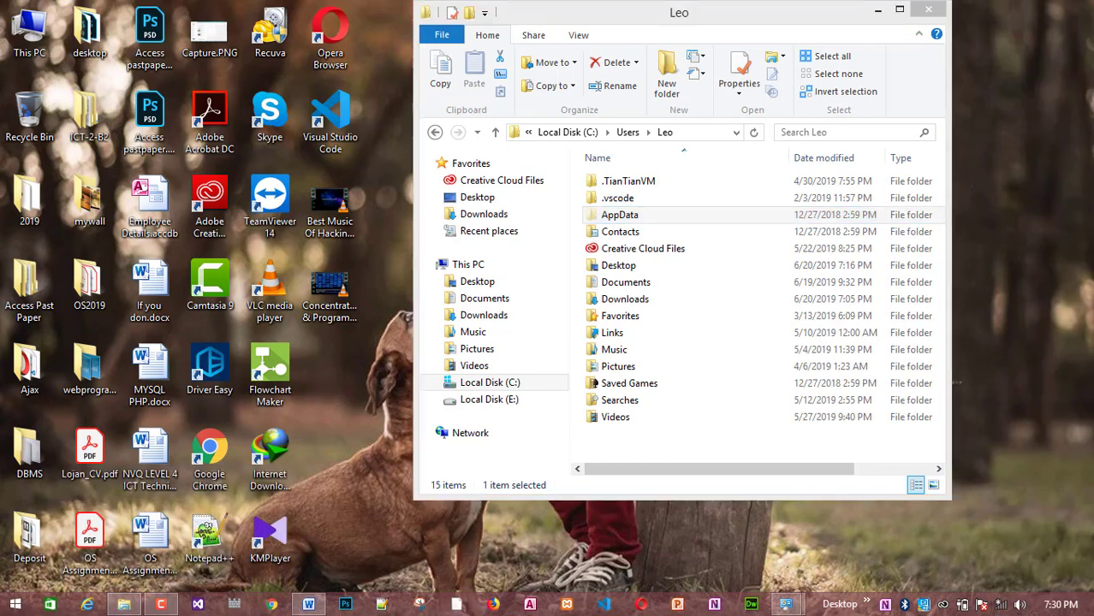
key(super+s)
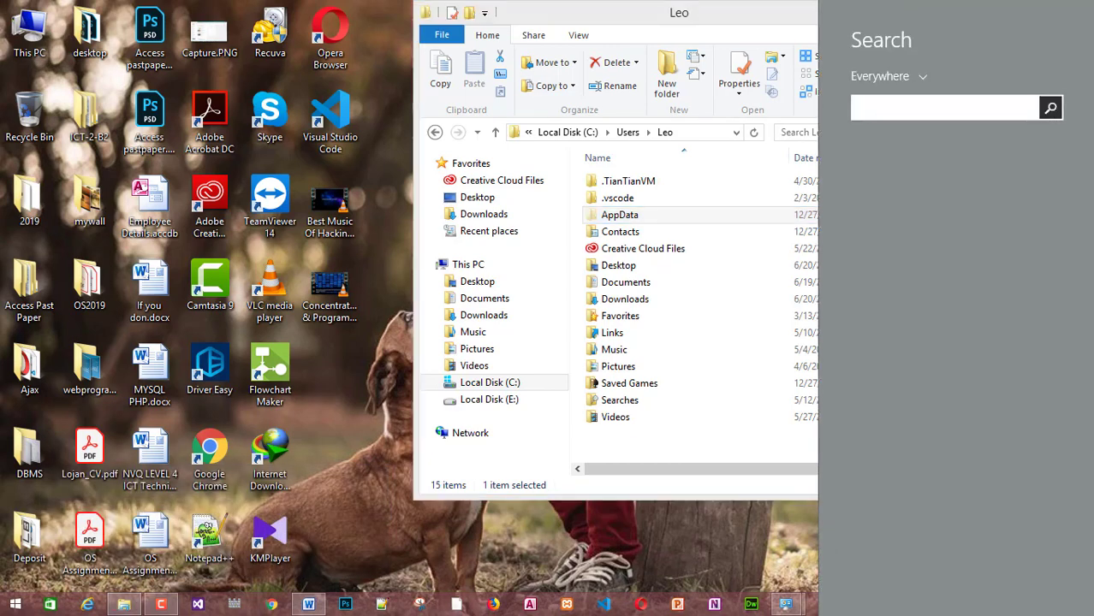
text(control Panel)
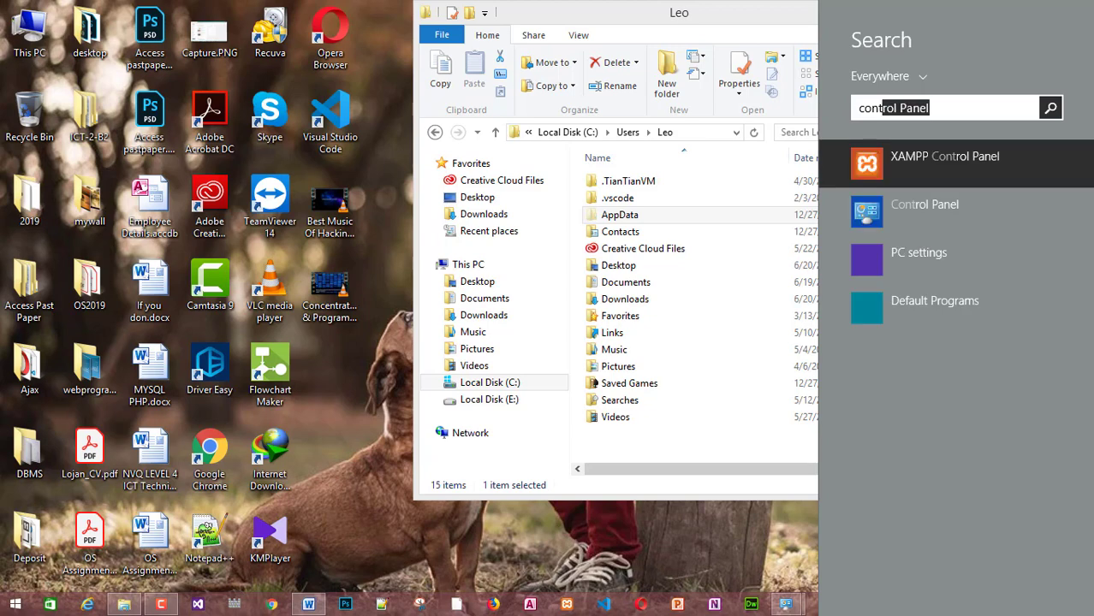
key(Return)
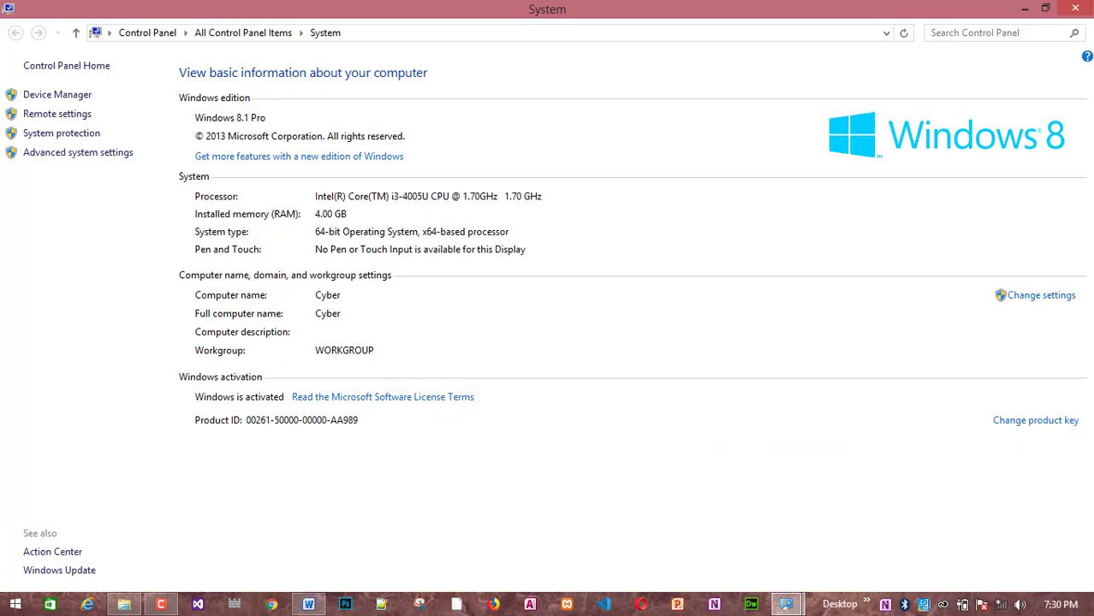
click(1025, 8)
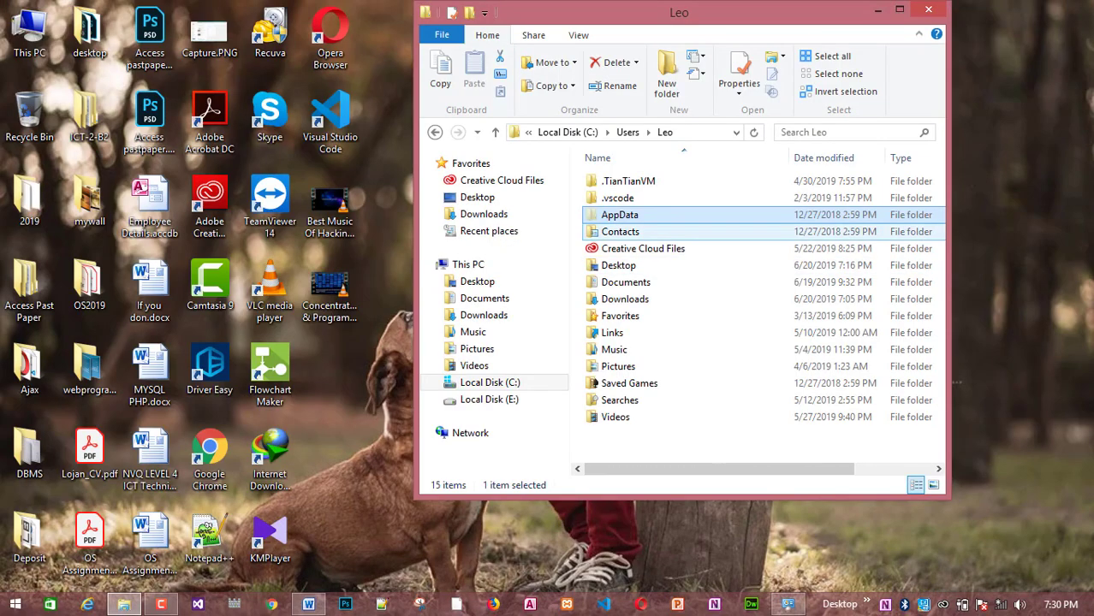
Go from Programs and Features to the Control Panel home and open the advanced view settings of Folder Options.
click(788, 605)
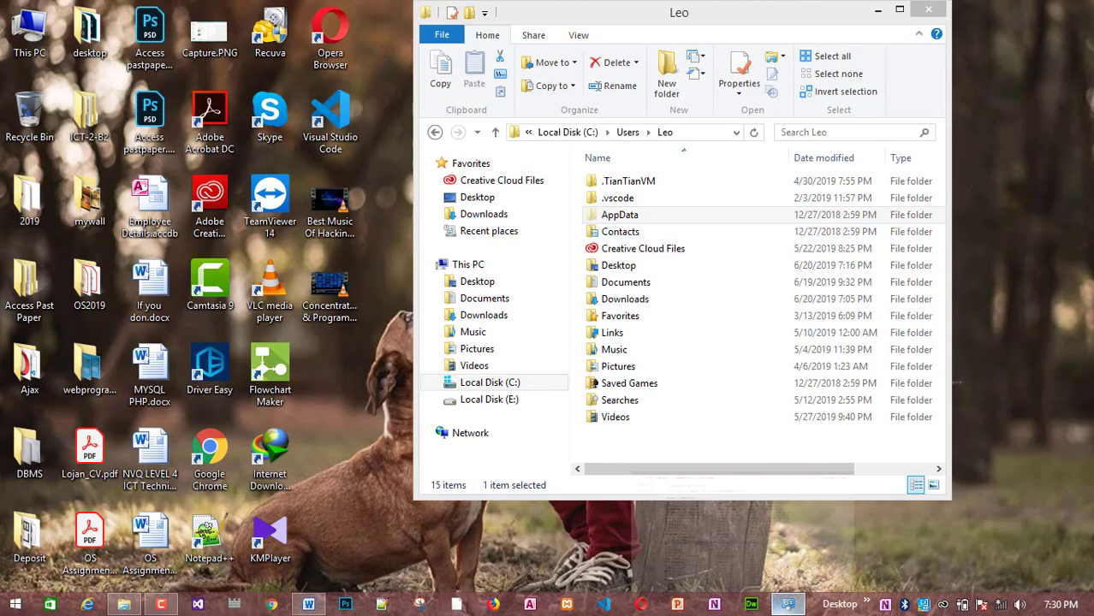
scroll(480, 308, up, 8)
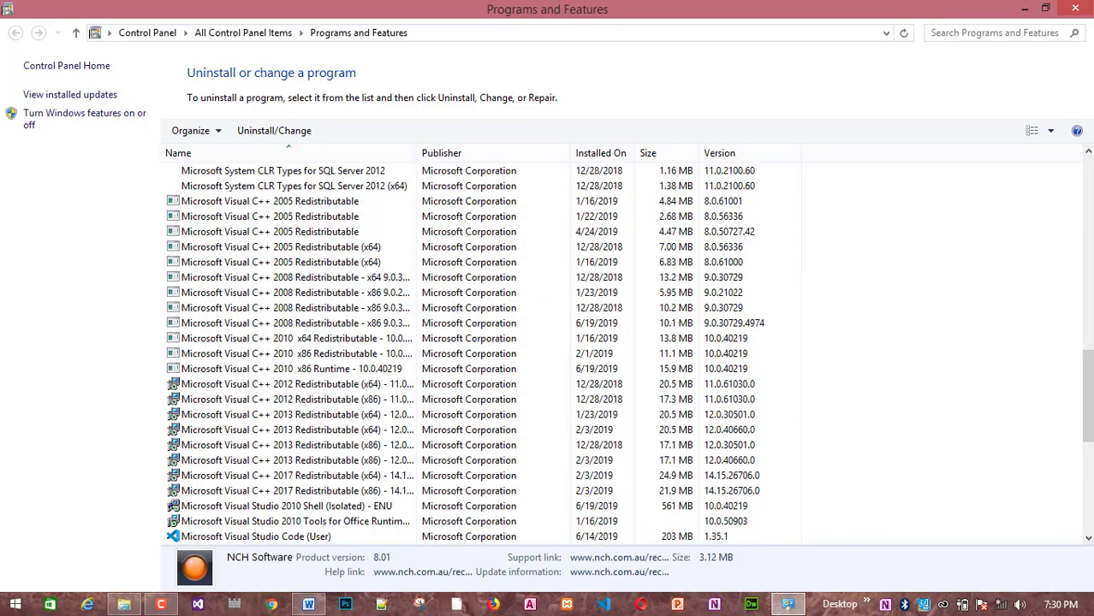
scroll(479, 342, up, 5)
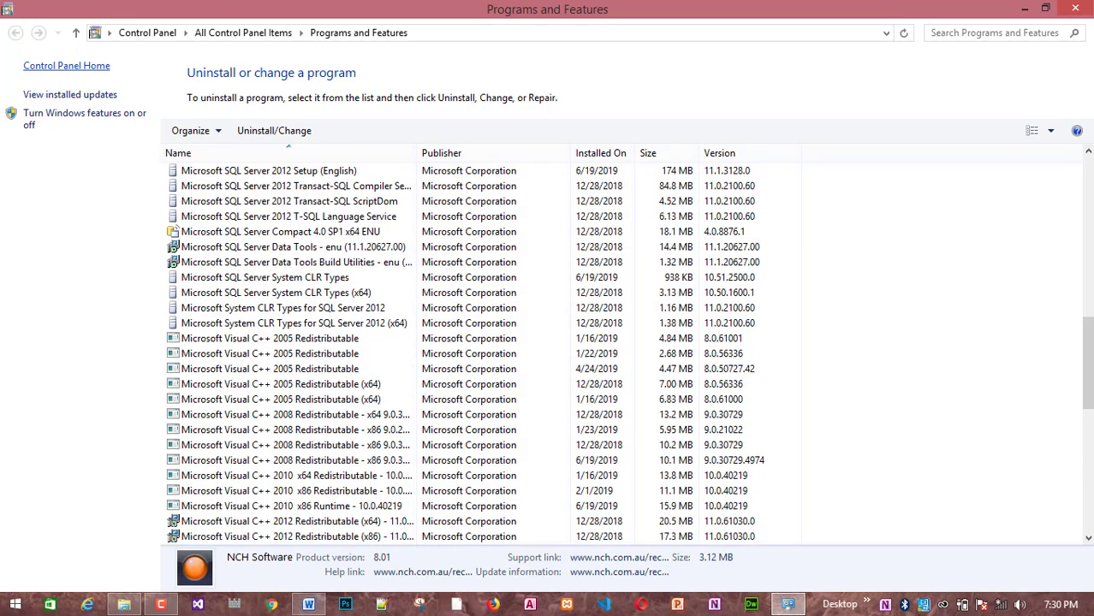
click(66, 66)
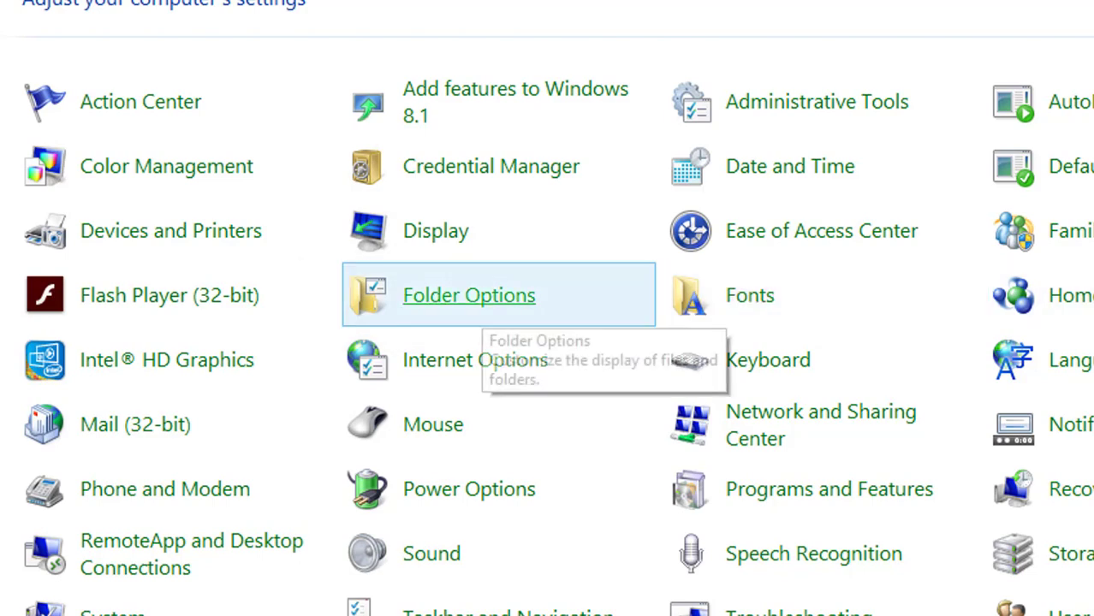
click(469, 295)
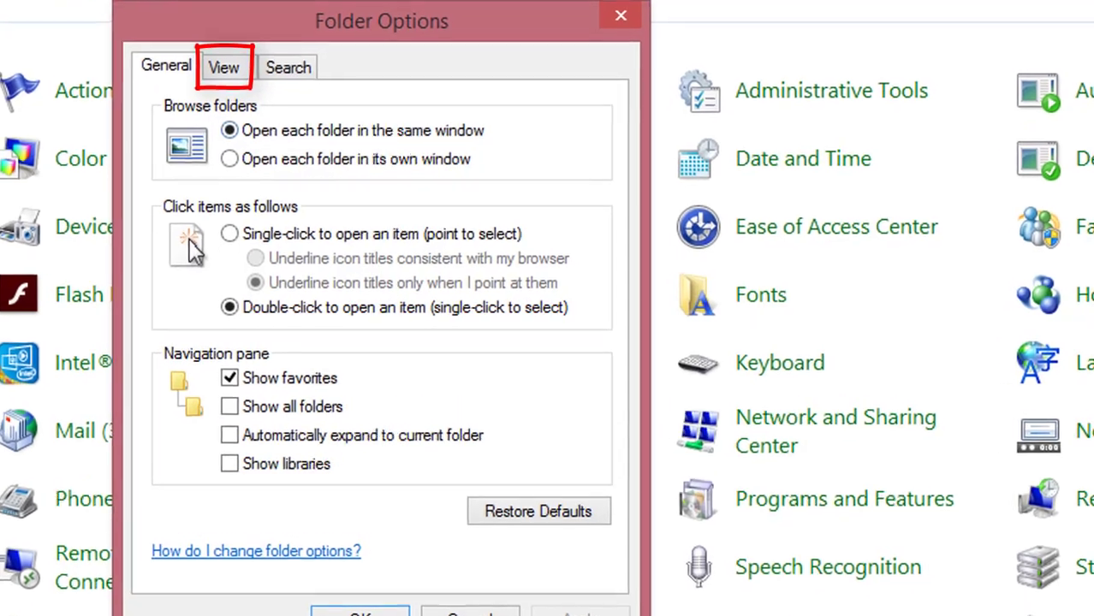
click(240, 80)
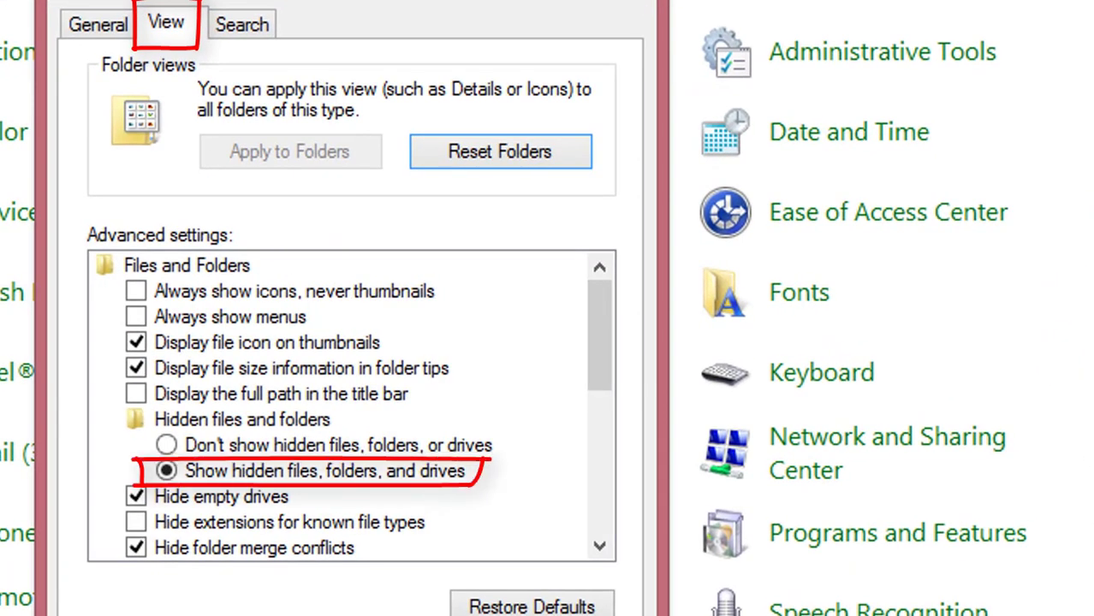
Choose not to show hidden files, folders, or drives, check the user's profile folder and minimize the Control Panel window.
click(166, 445)
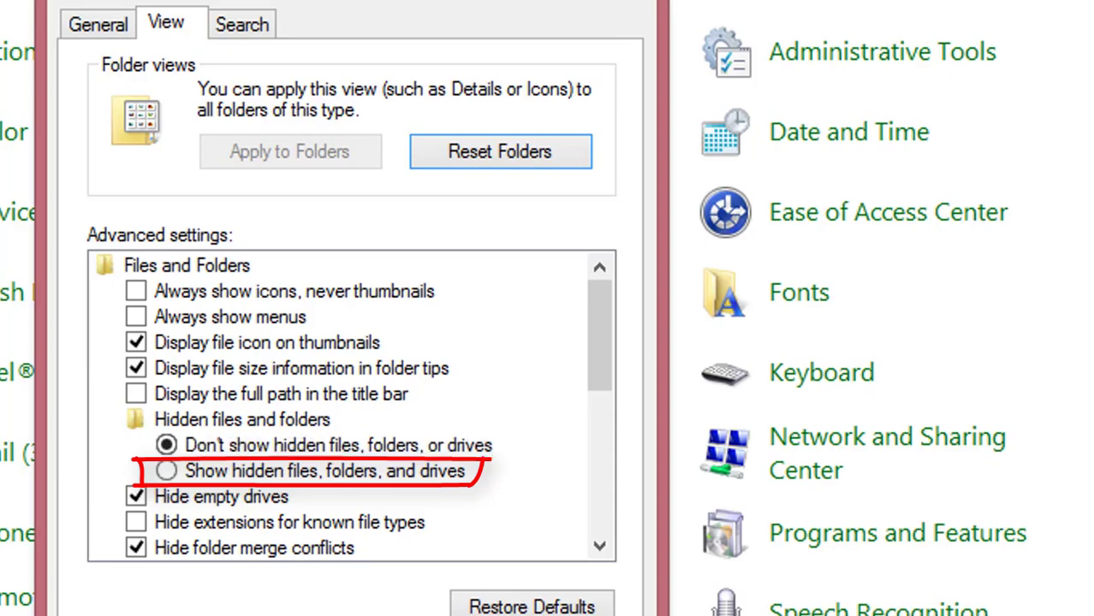
key(alt+Tab)
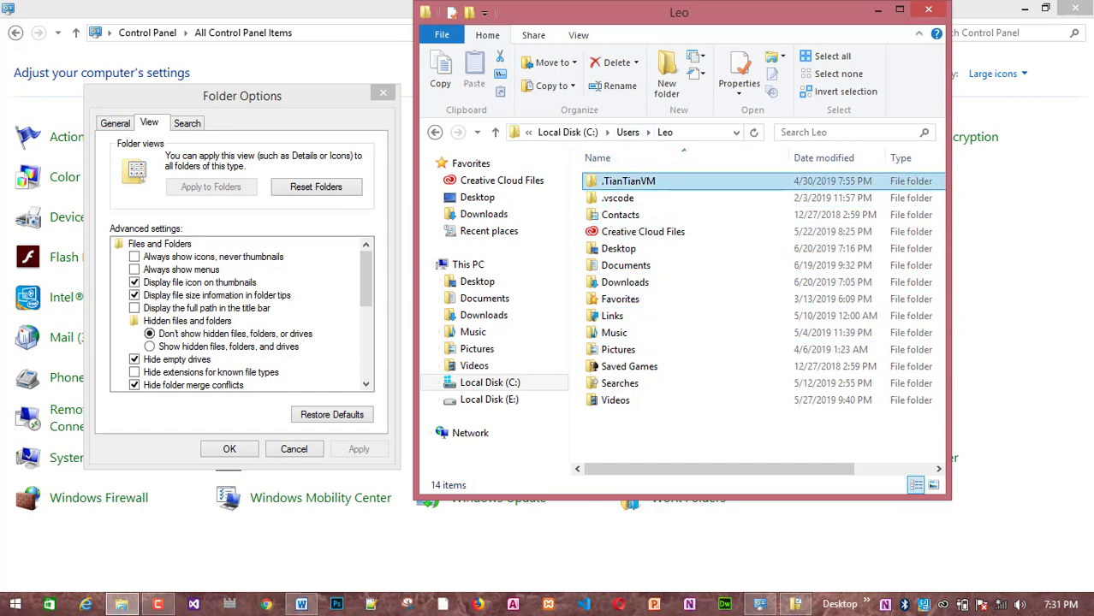
mouse_move(672, 182)
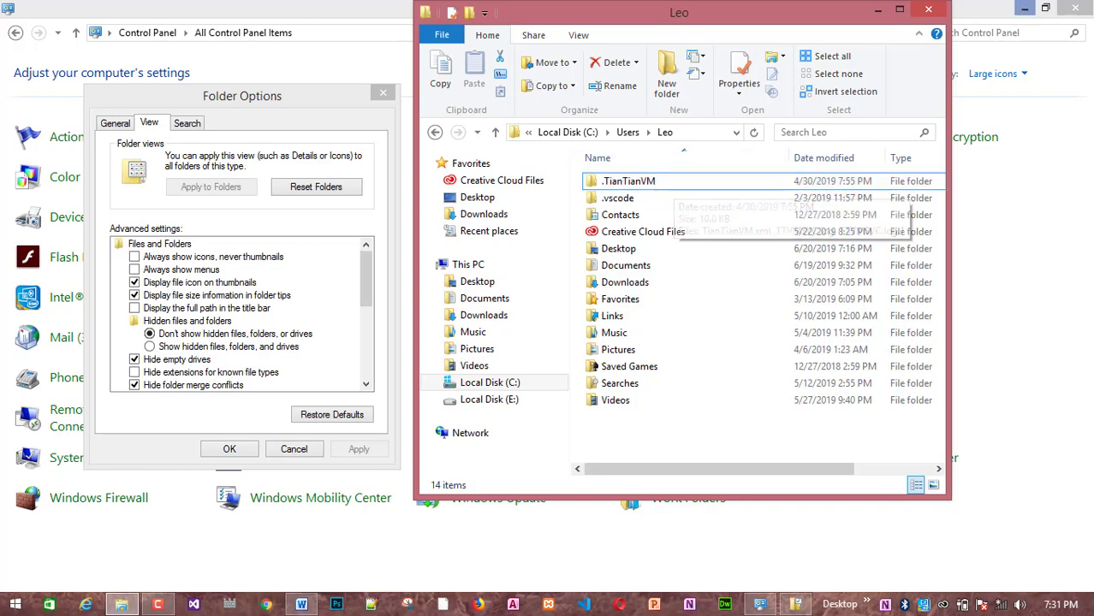
click(1025, 8)
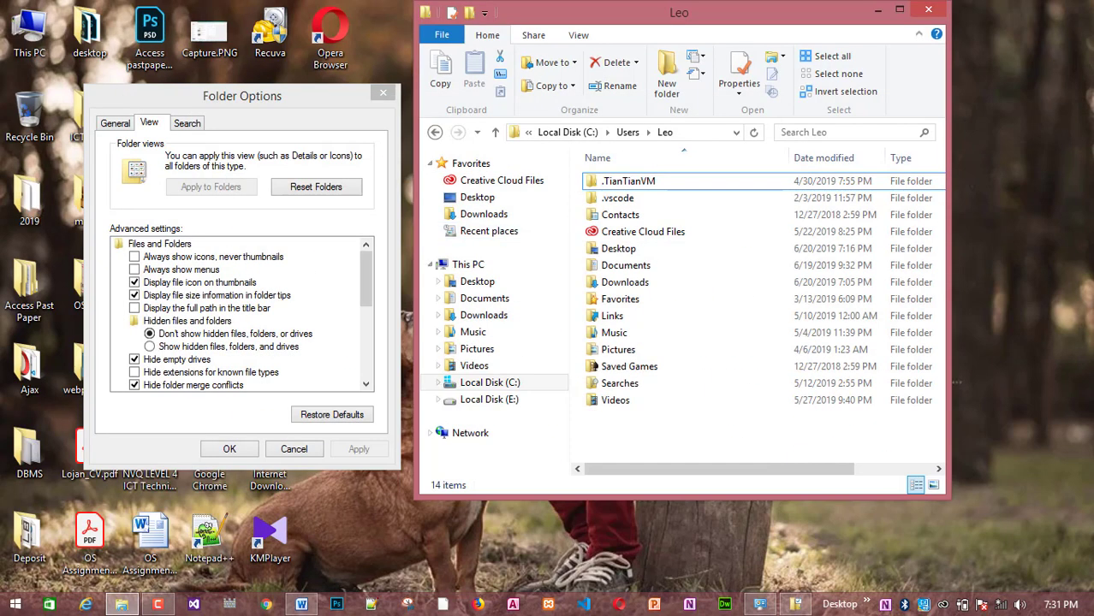
Set Folder Options to show hidden files, folders, and drives, apply the change and maximize the user's profile folder window.
click(197, 346)
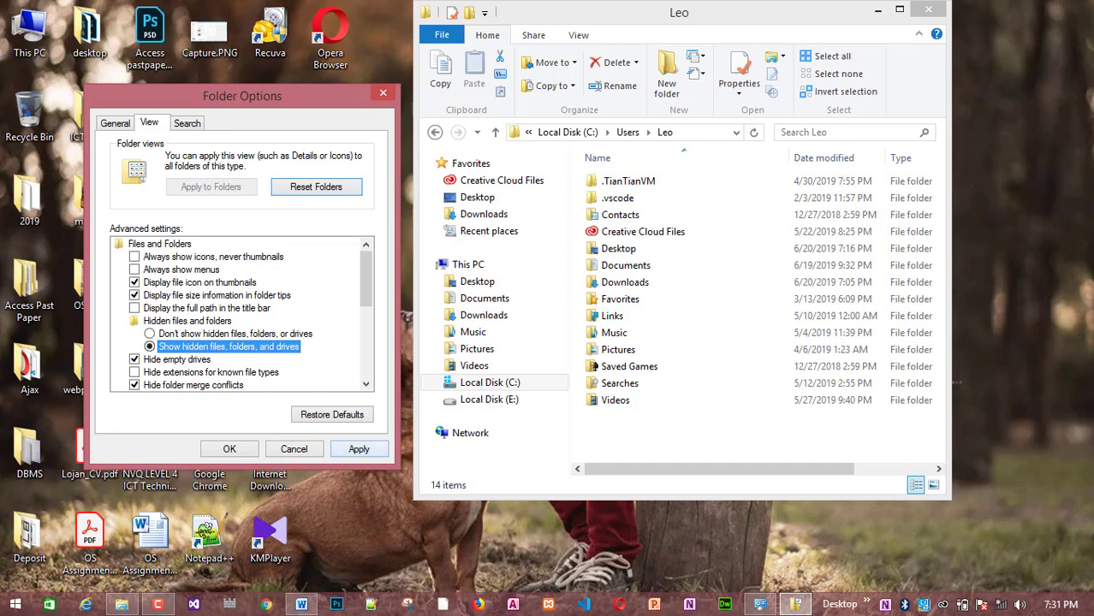
click(359, 449)
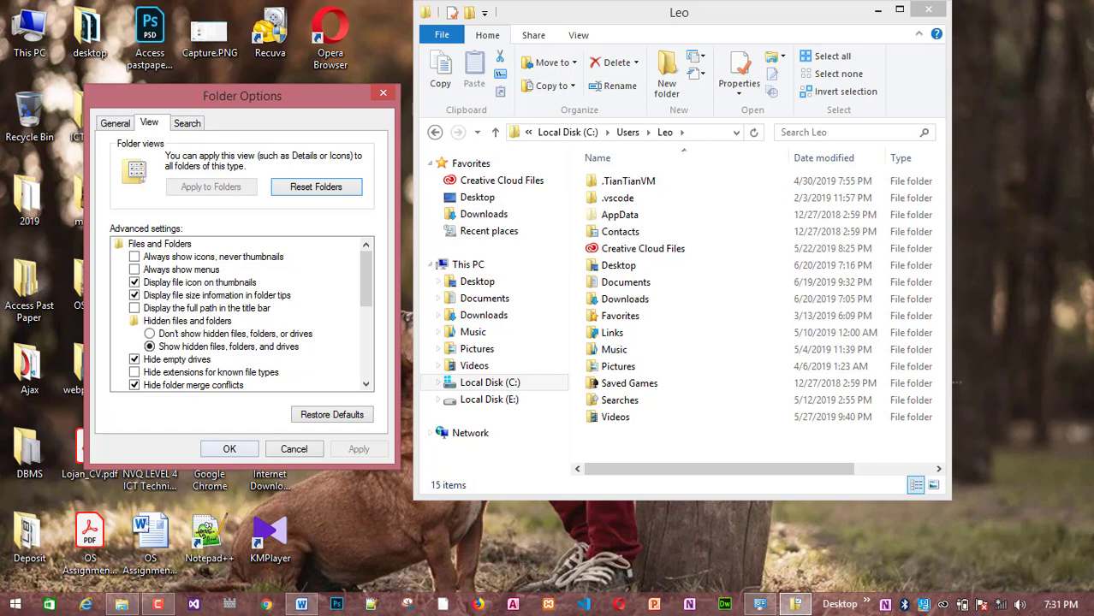
click(229, 448)
click(900, 9)
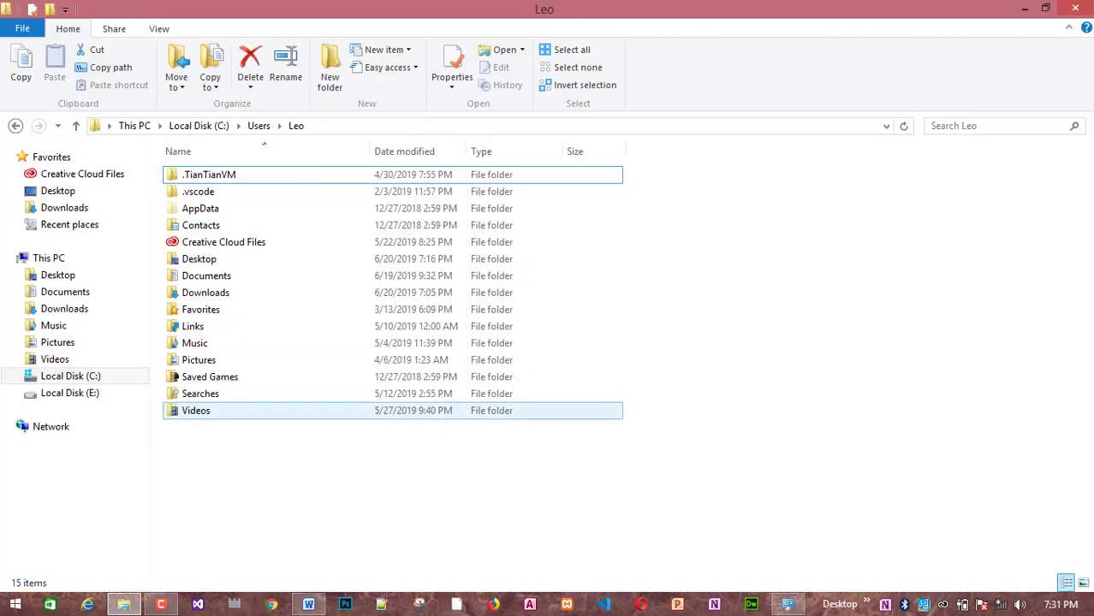
Open the AppData folder in the user's profile and go into its Local subfolder.
click(257, 208)
key(Return)
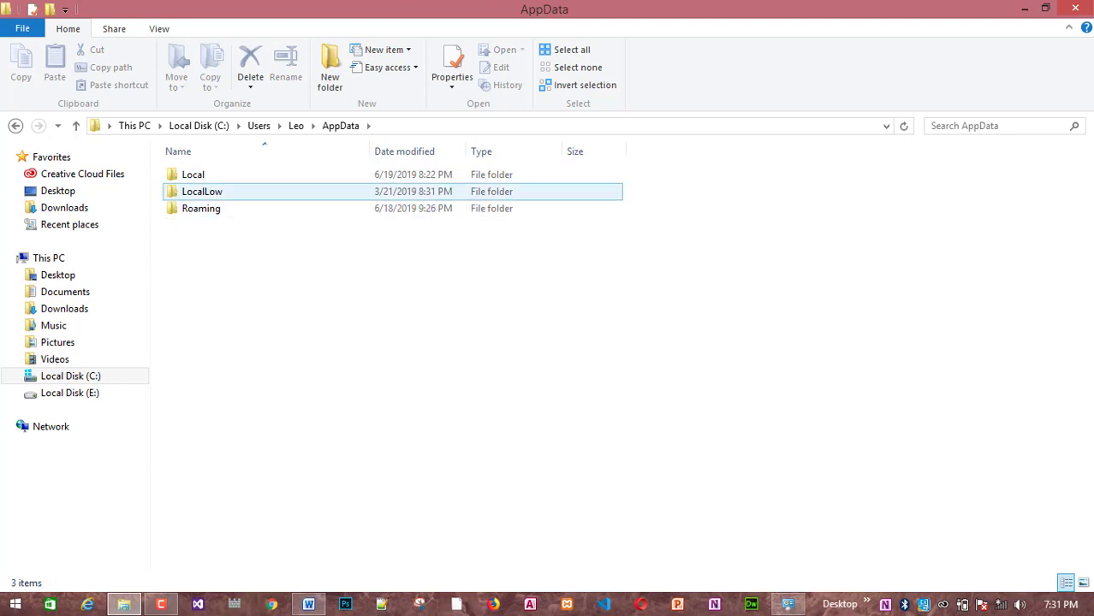
click(192, 175)
click(202, 192)
click(201, 209)
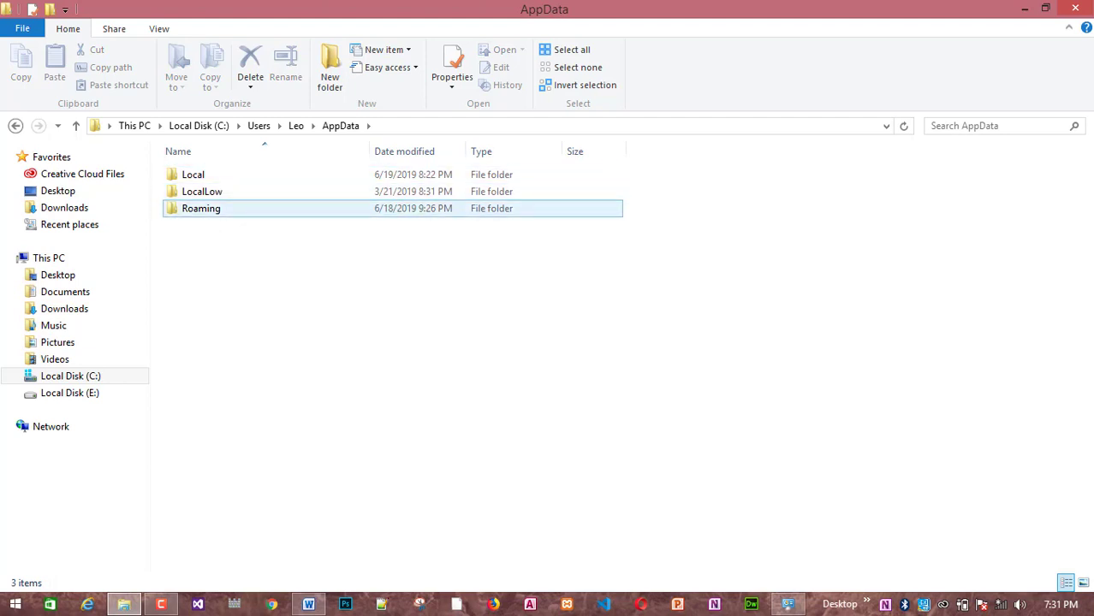
click(193, 175)
double_click(193, 175)
Find the Temp folder inside AppData\Local and open it.
click(200, 225)
click(204, 258)
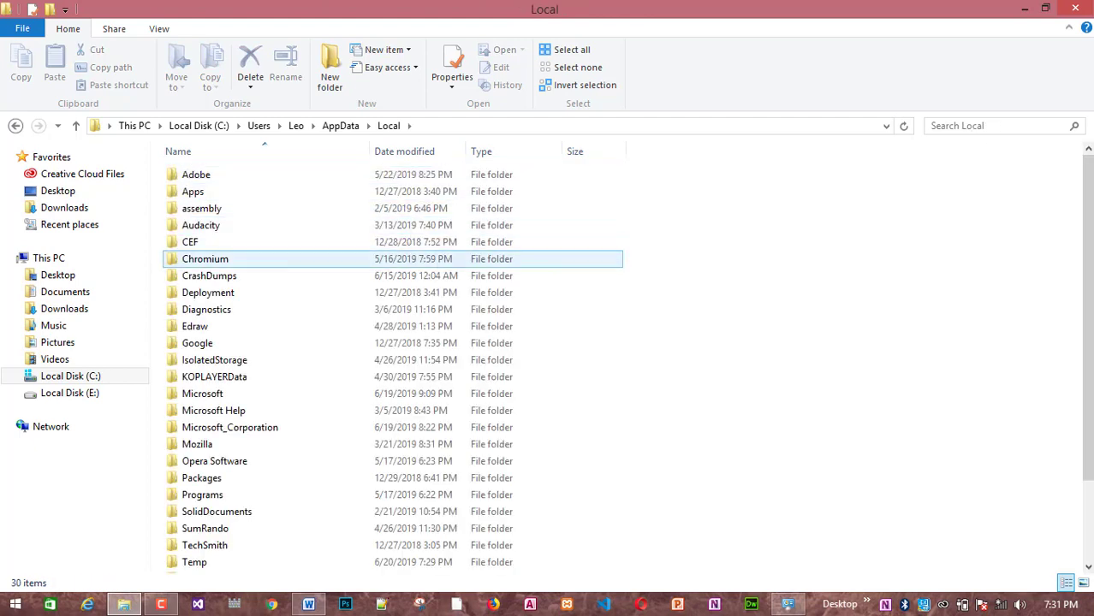
click(195, 327)
scroll(394, 360, down, 2)
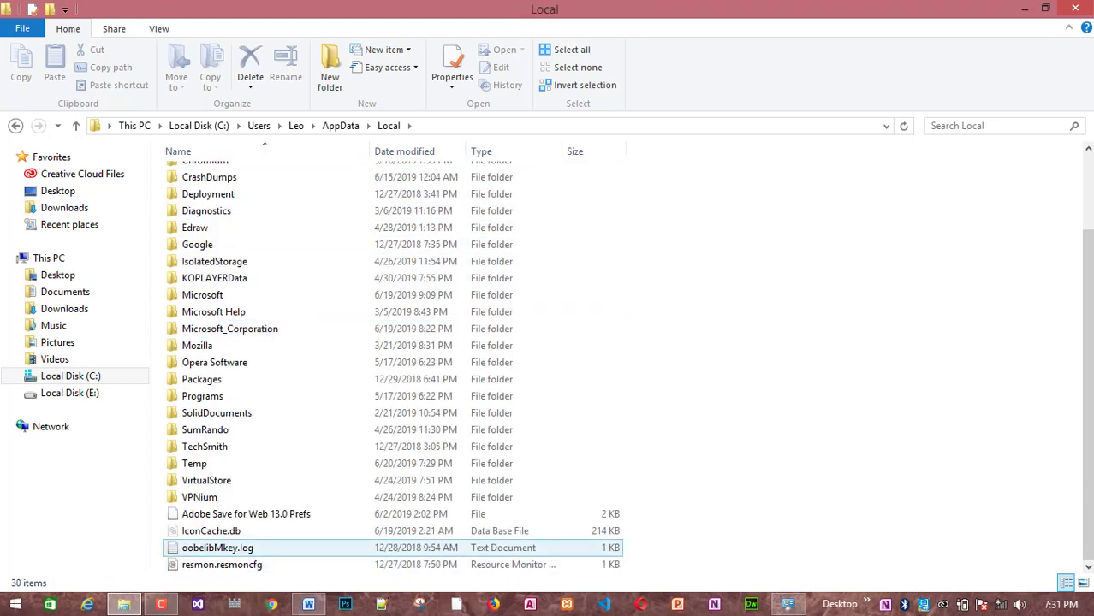
click(206, 480)
click(195, 463)
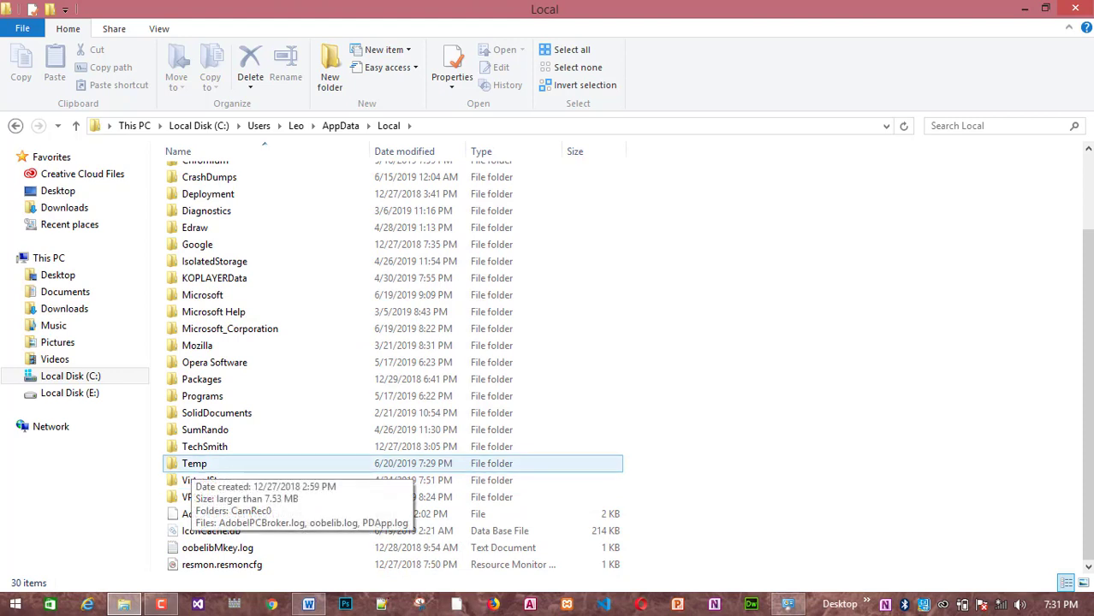
key(Return)
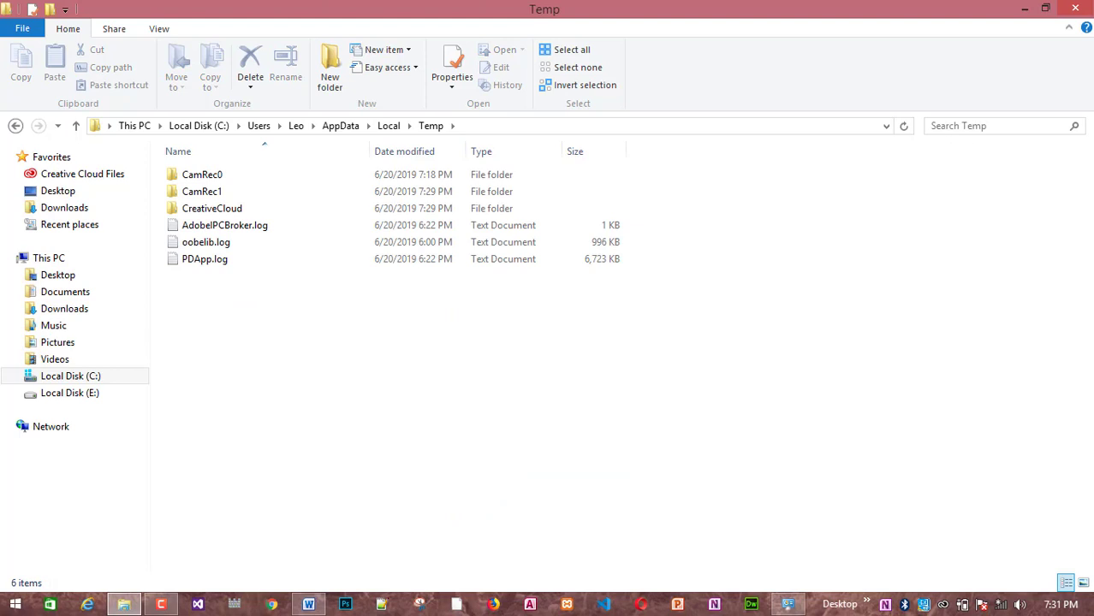
Try to delete all files and folders in the user's Temp folder.
drag(721, 337, 163, 168)
right_click(232, 177)
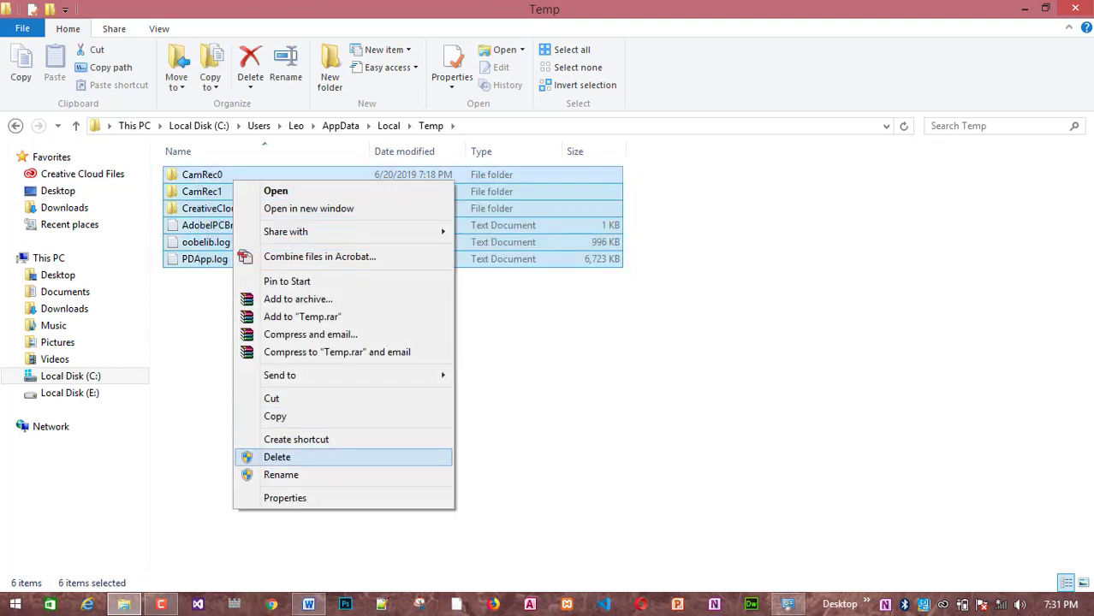
click(269, 455)
key(Return)
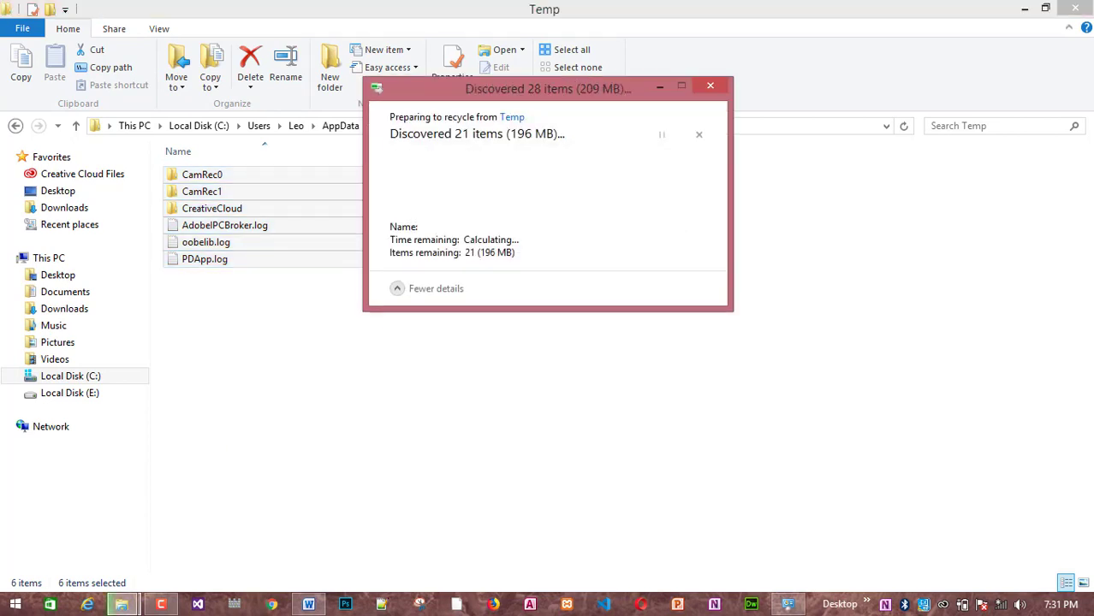
key(Escape)
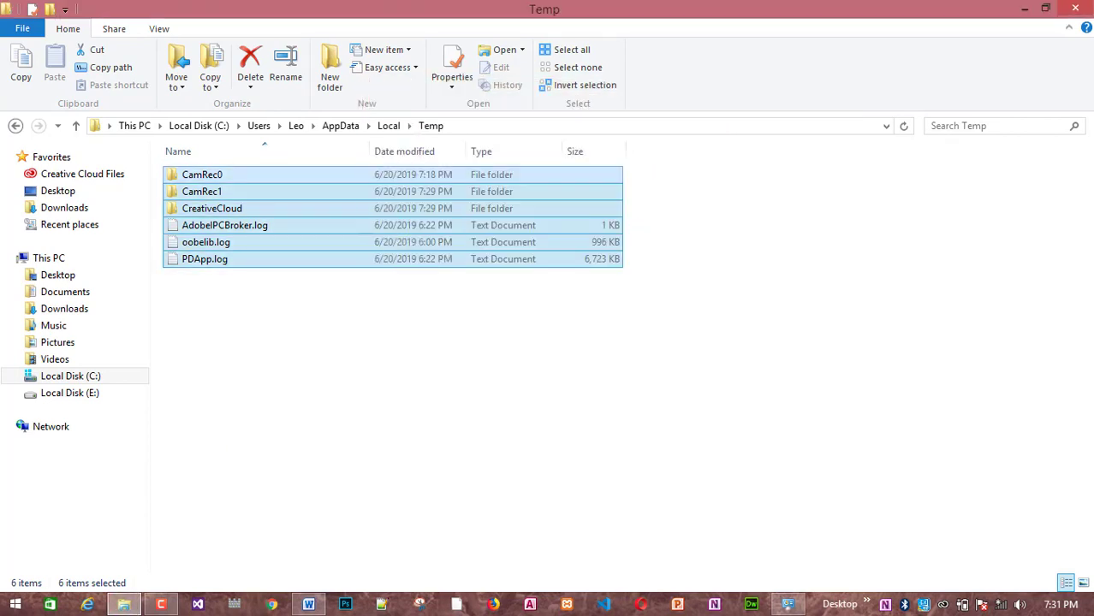
Close the Temp folder, check the free space on Local Disk (C:) in This PC and minimize the window.
click(1075, 8)
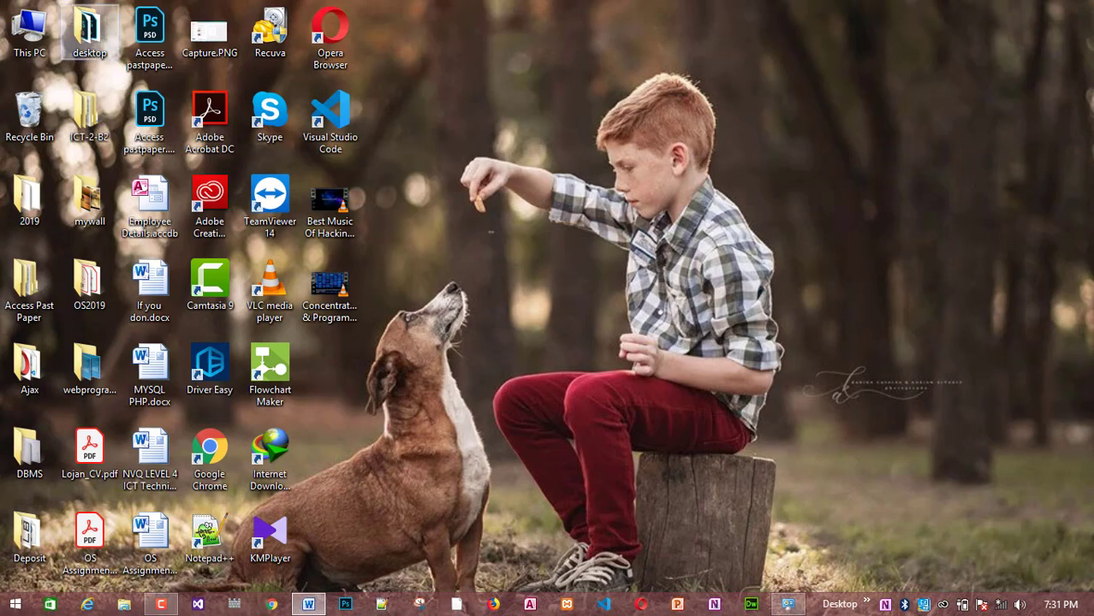
double_click(29, 30)
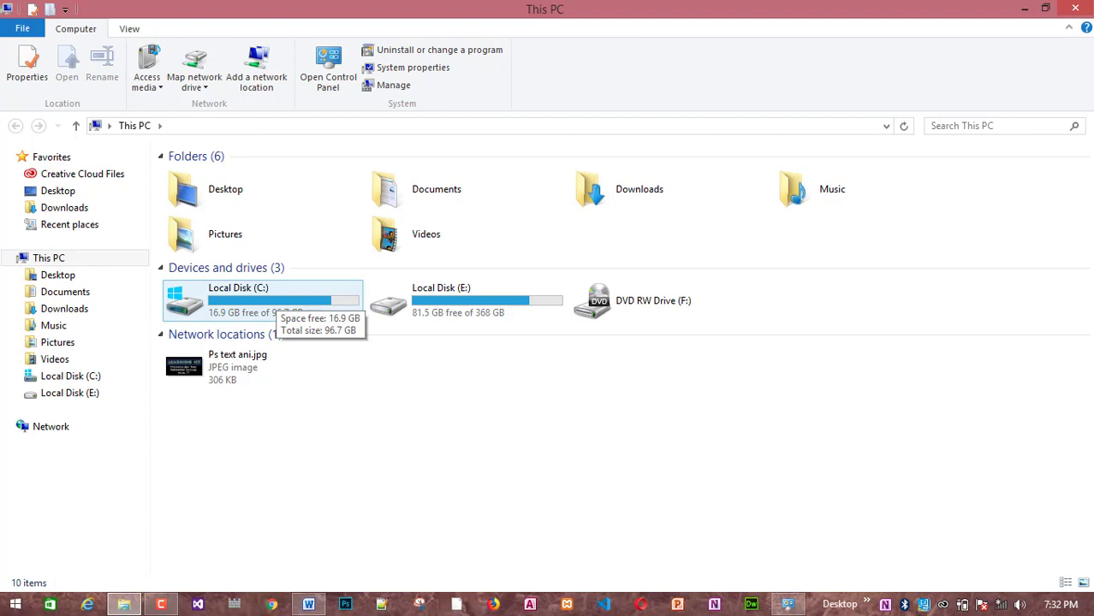
click(267, 299)
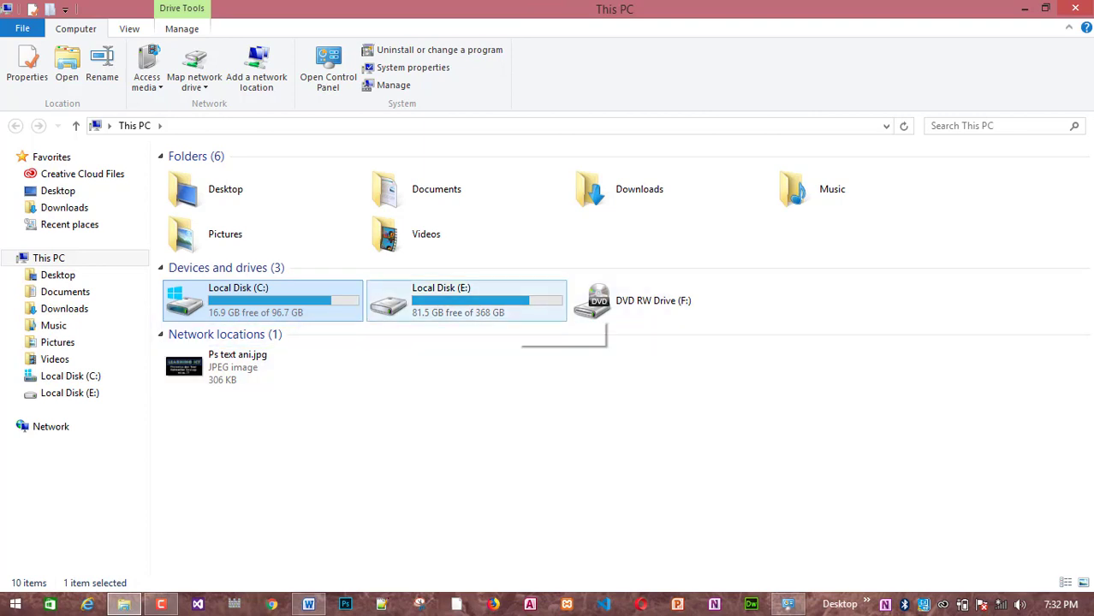
click(531, 368)
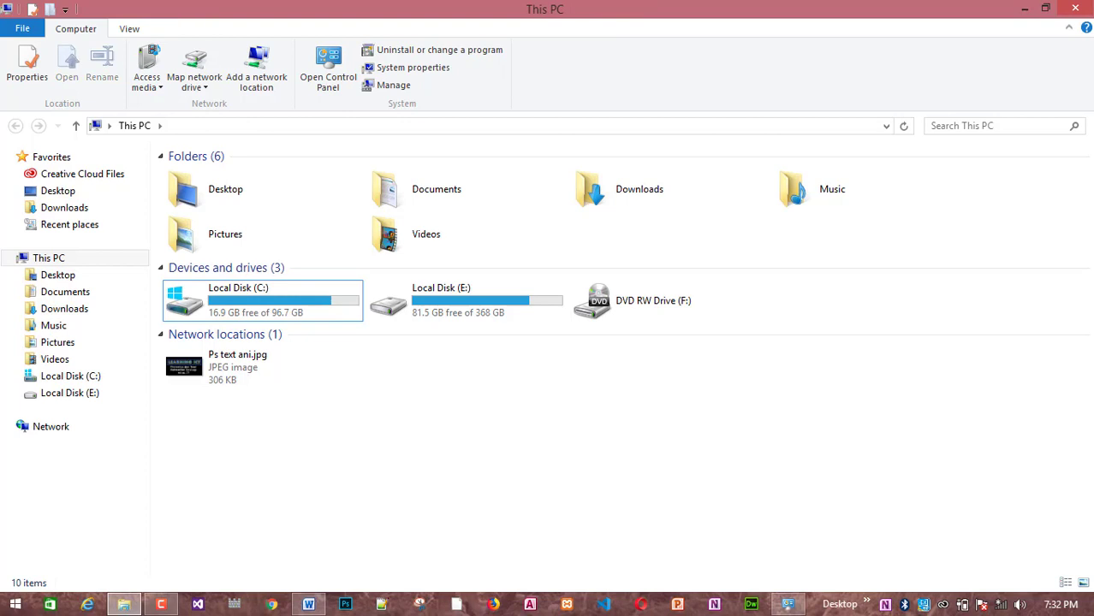
click(1025, 8)
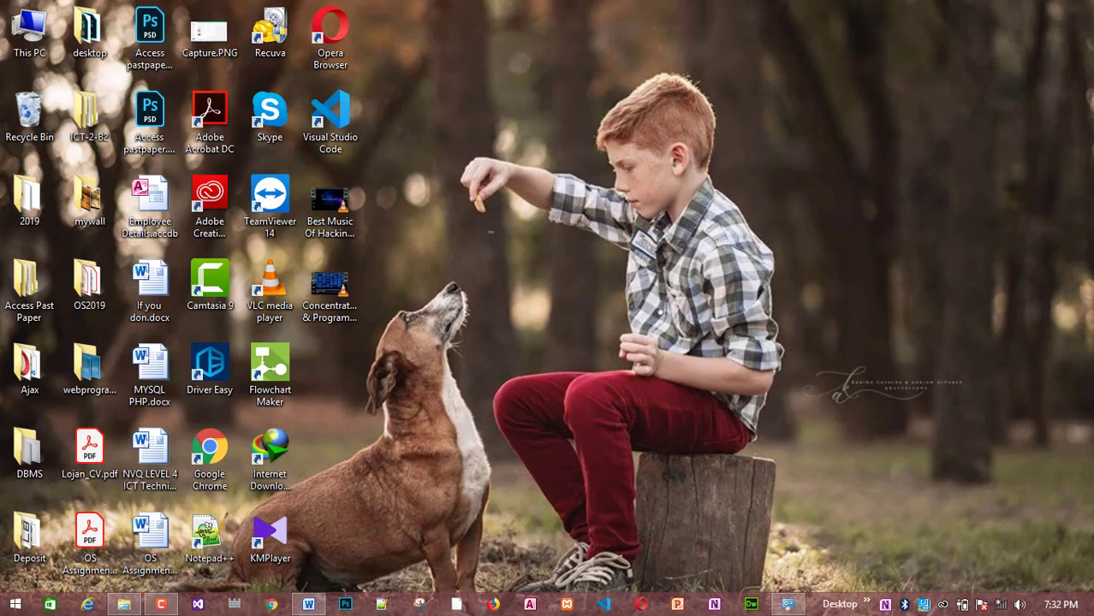
right_click(554, 167)
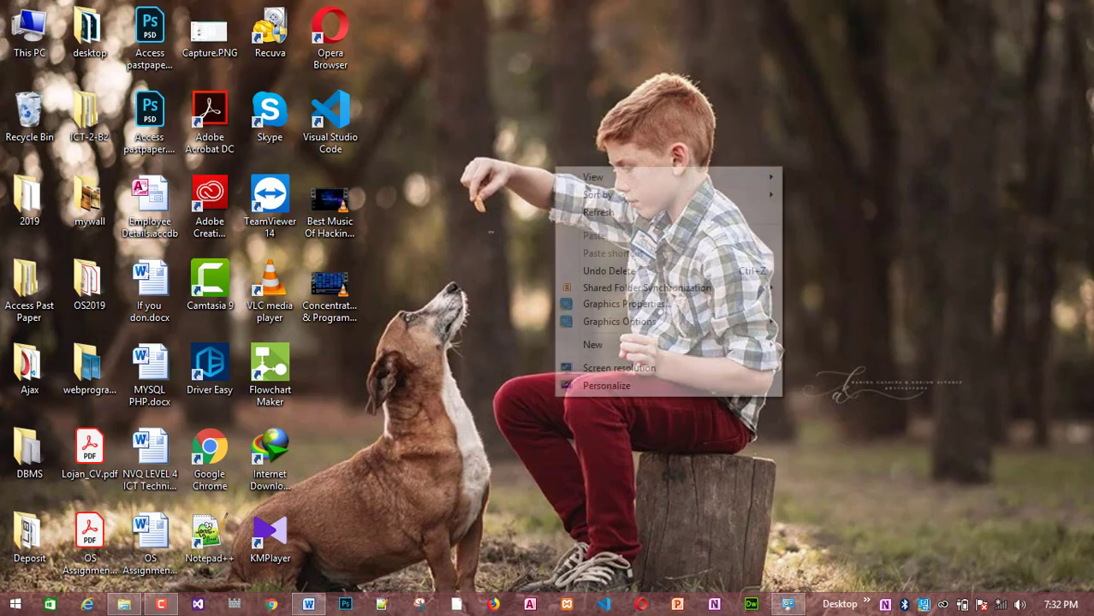
click(591, 213)
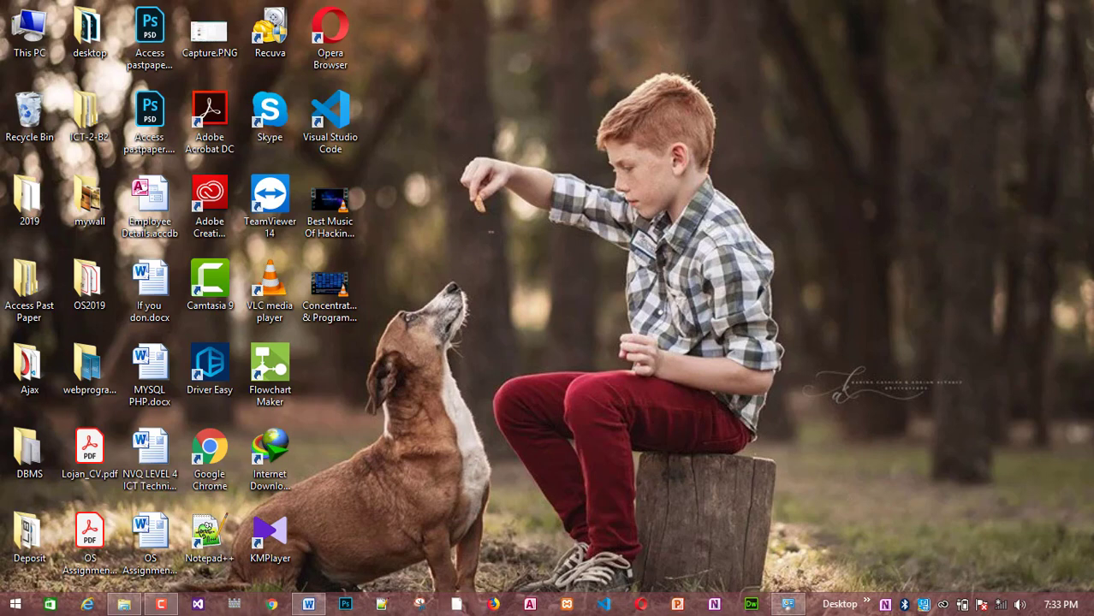
key(super+r)
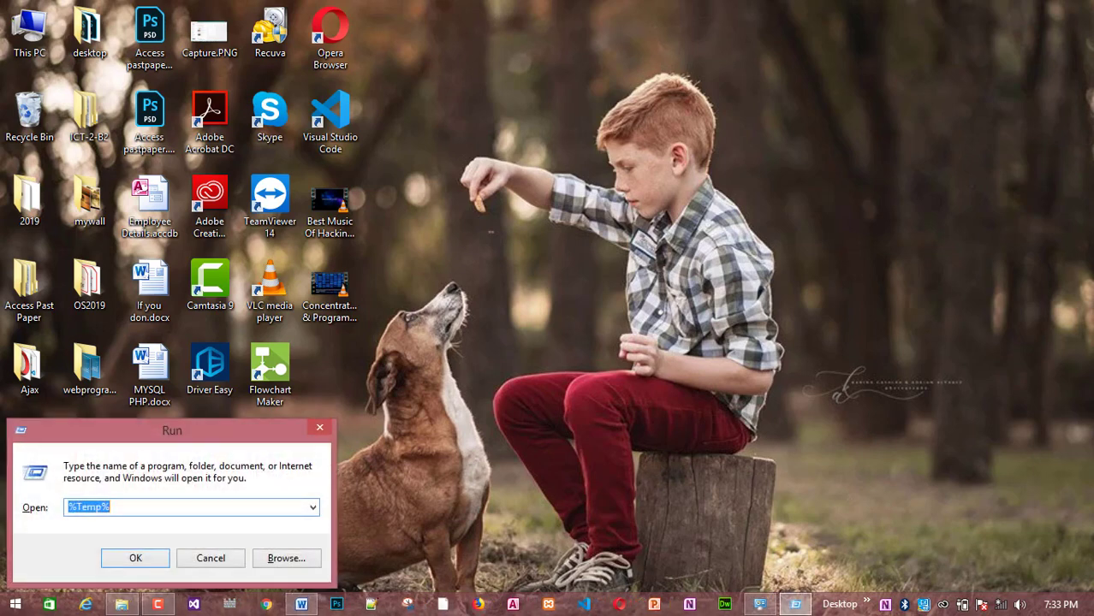
key(Escape)
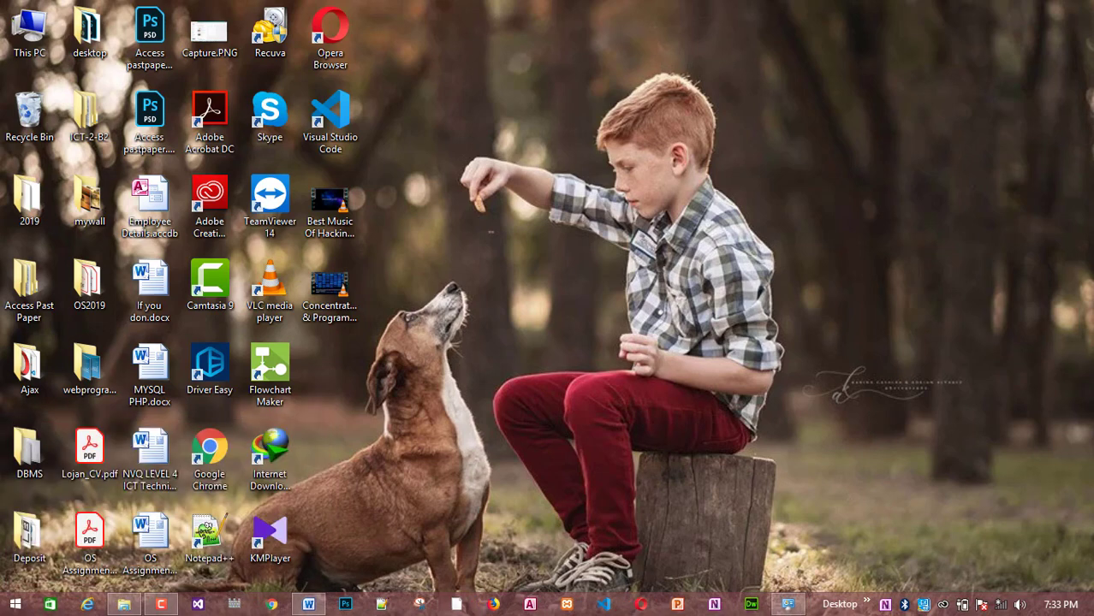
right_click(608, 206)
click(651, 249)
right_click(787, 108)
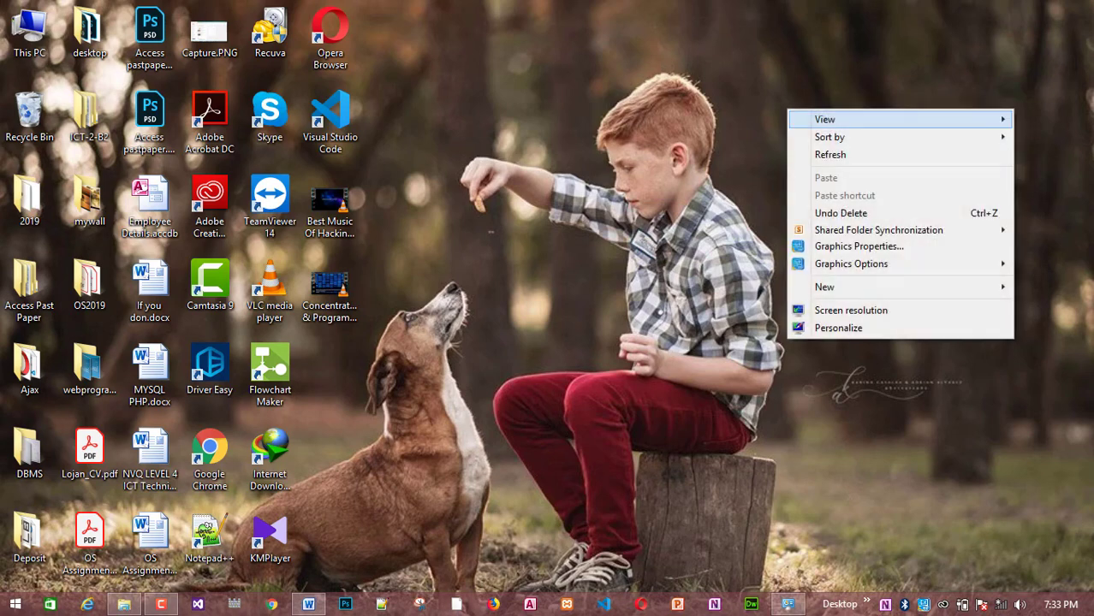
click(822, 155)
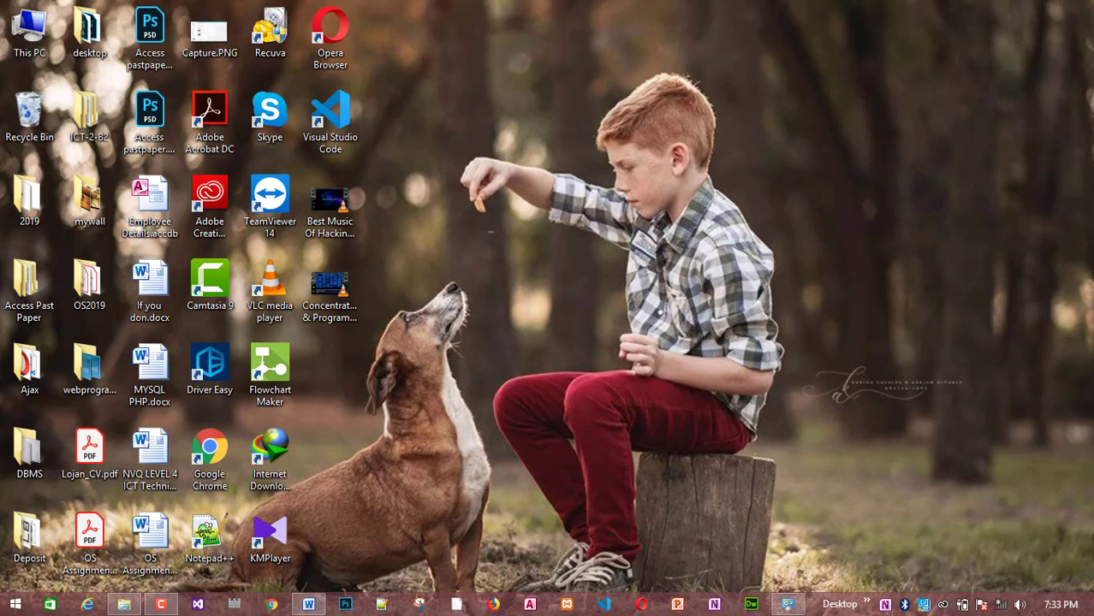
right_click(865, 128)
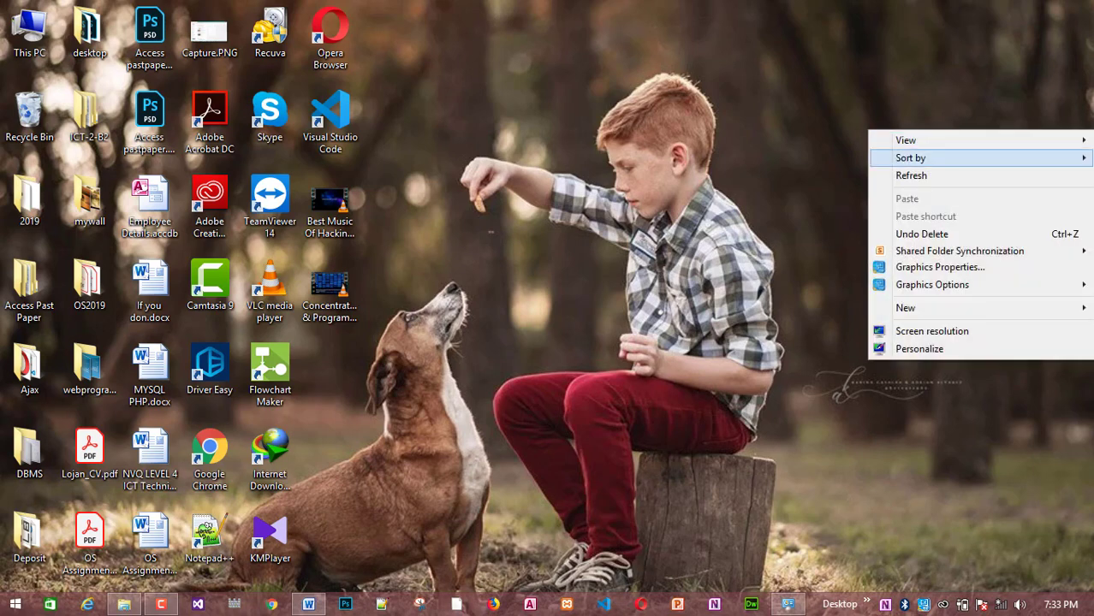
click(895, 173)
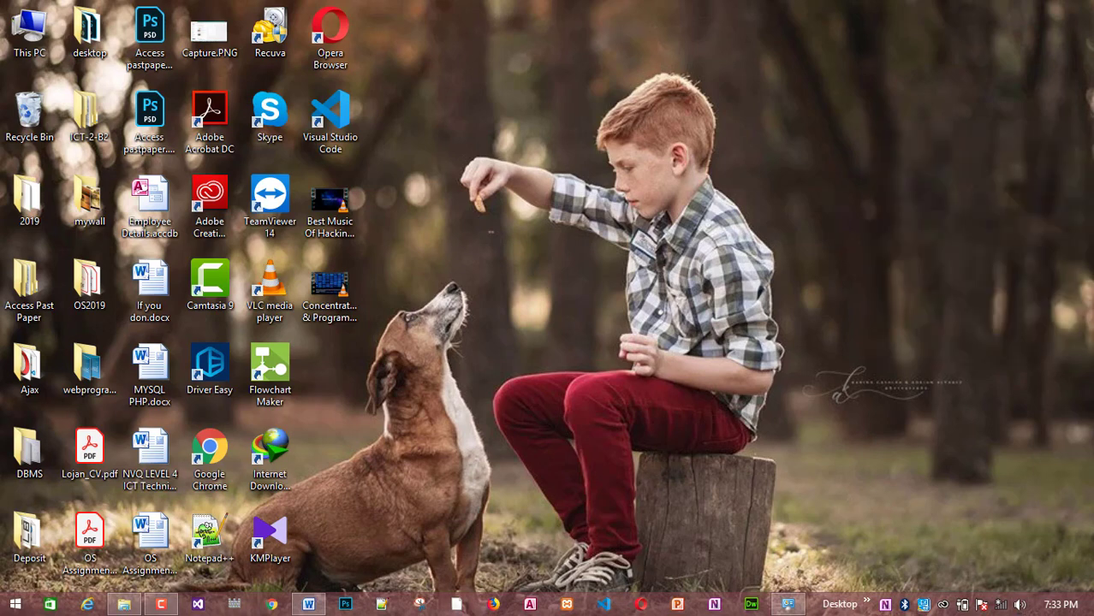
right_click(704, 195)
click(723, 238)
Search everywhere for "defender" and open Windows Defender.
click(16, 604)
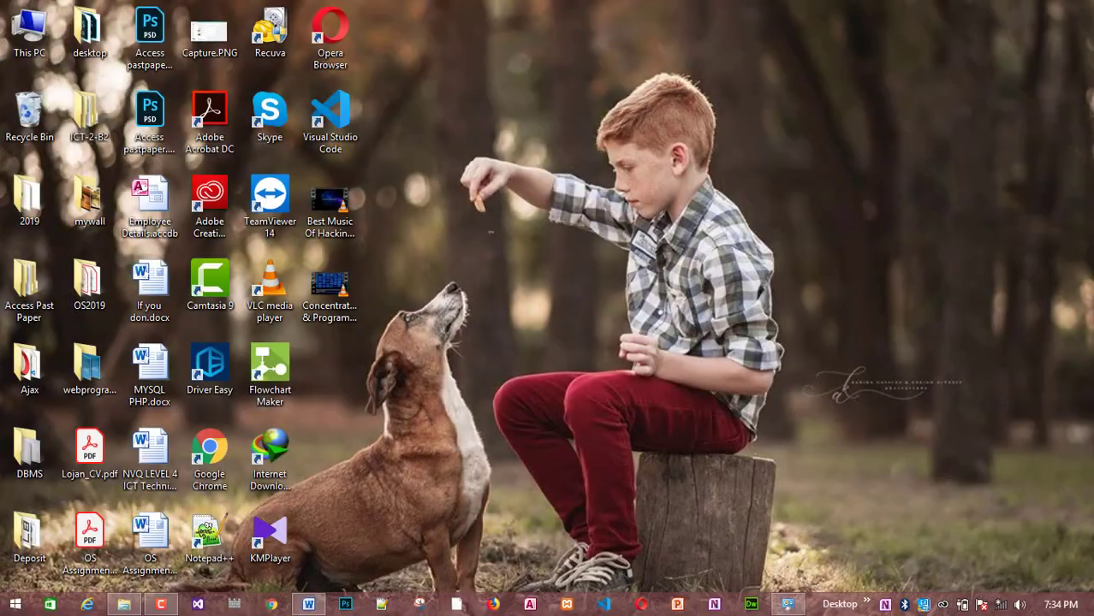
key(super+c)
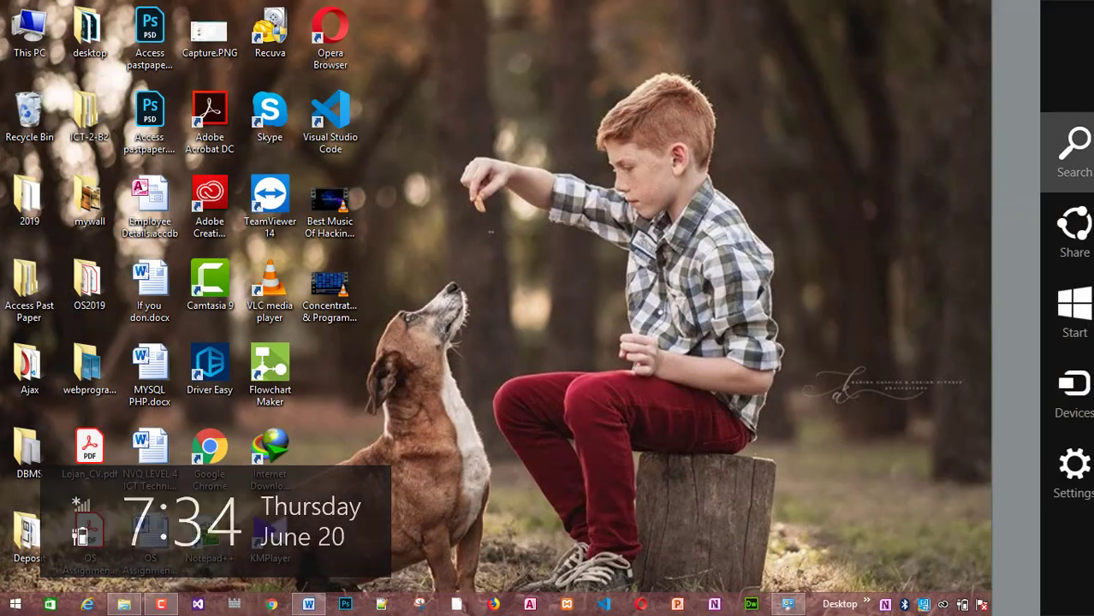
key(Return)
text(de)
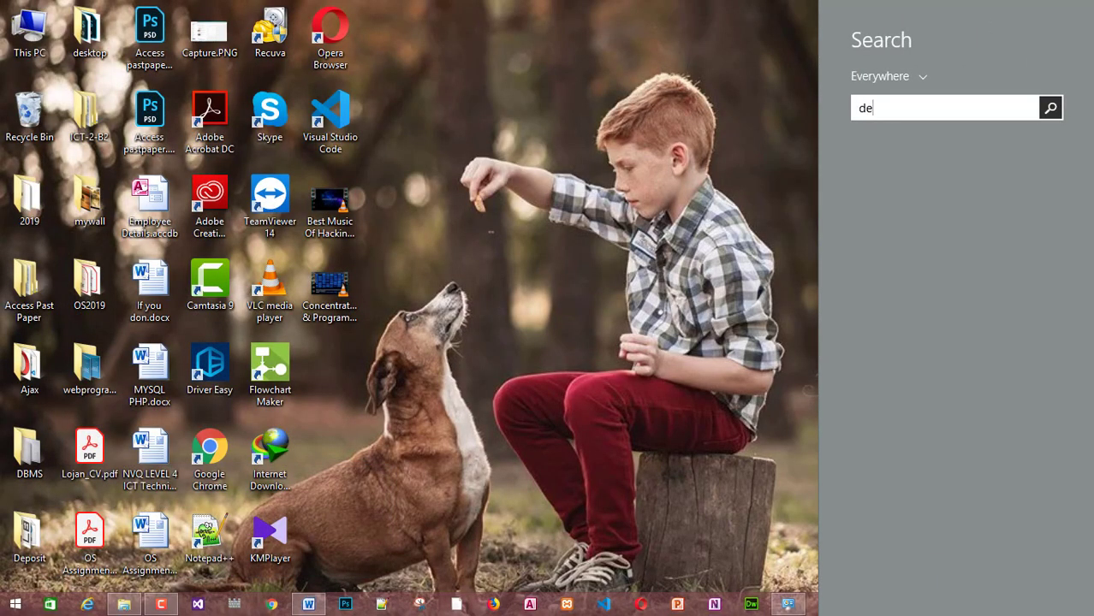
text(fender)
key(Return)
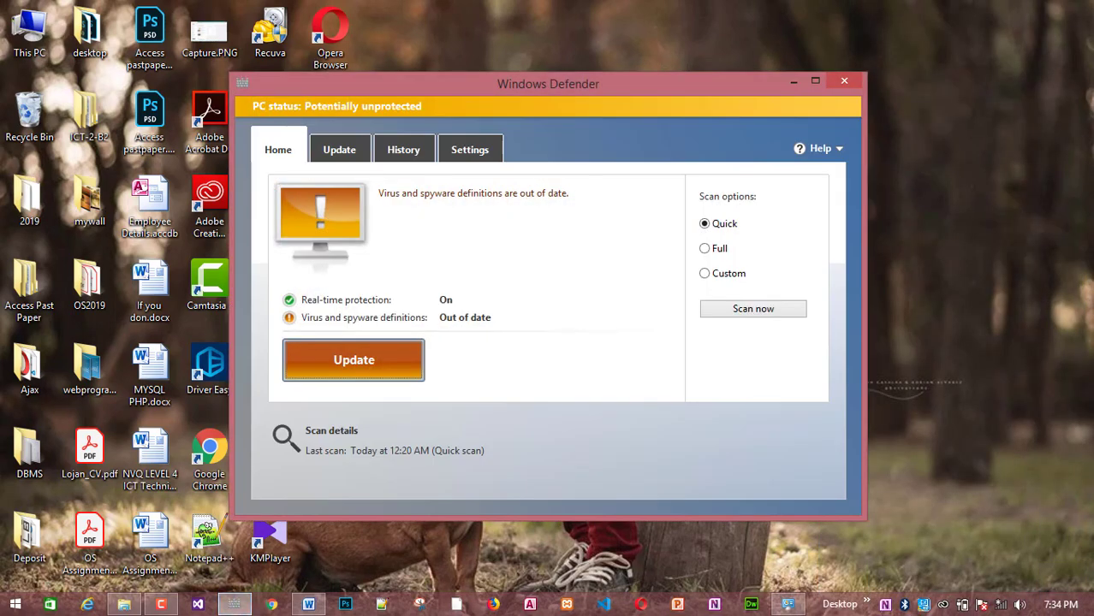
Review the status of the virus and spyware definitions on Windows Defender's Home and Update pages, and close Windows Defender.
key(ctrl+Tab)
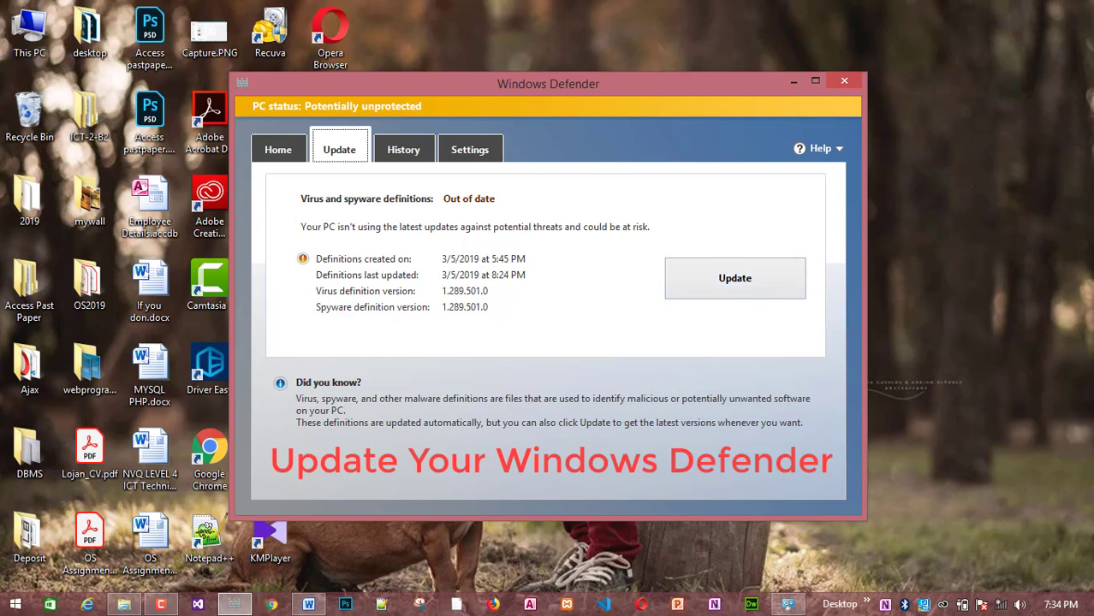
click(279, 150)
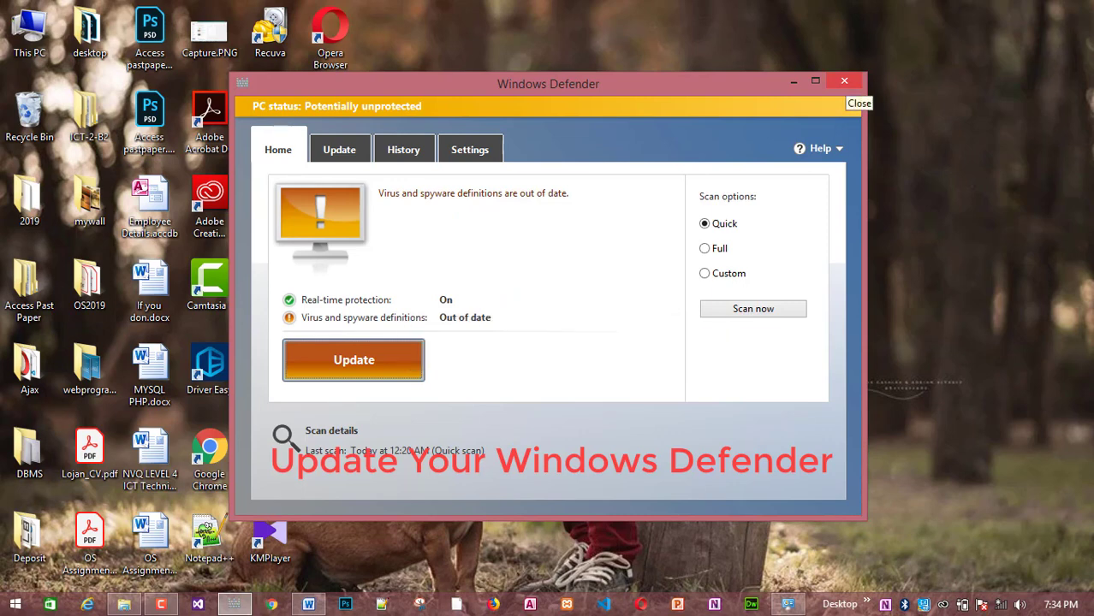
drag(548, 84, 714, 70)
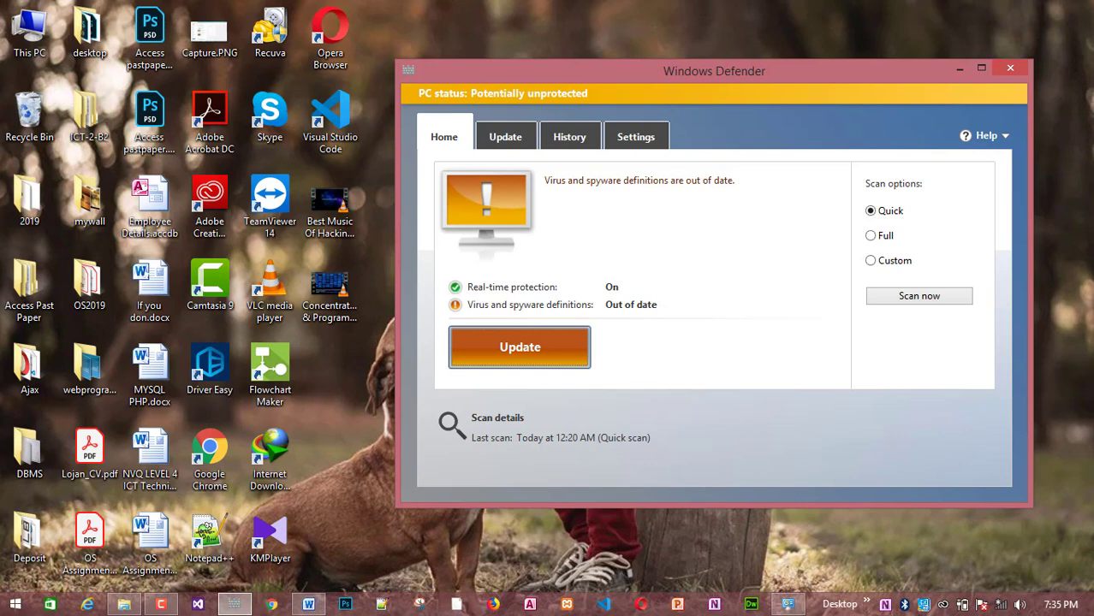
click(505, 137)
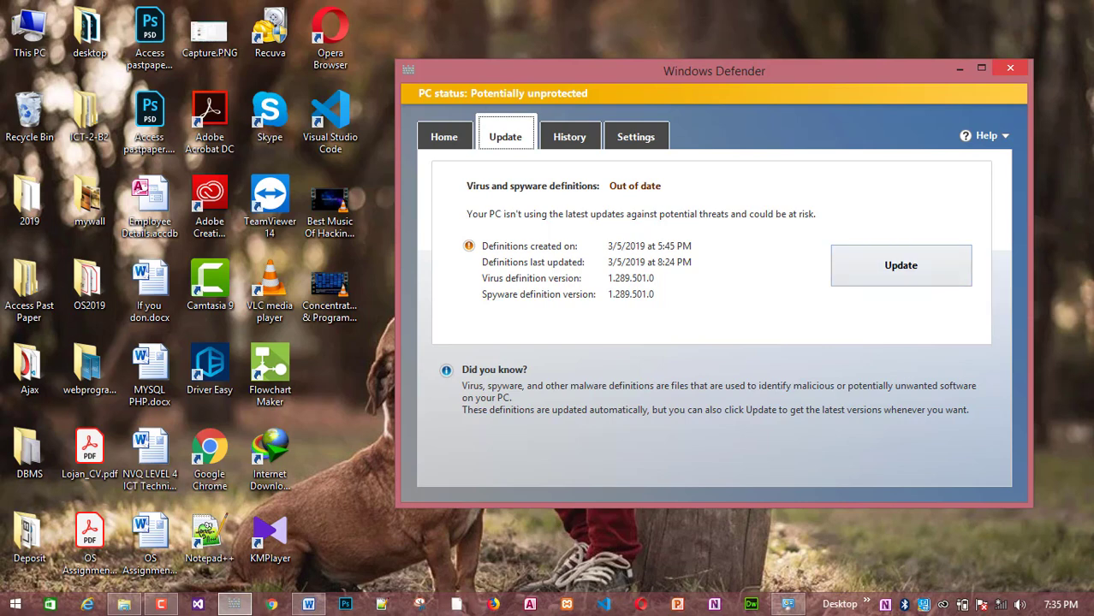
click(1010, 68)
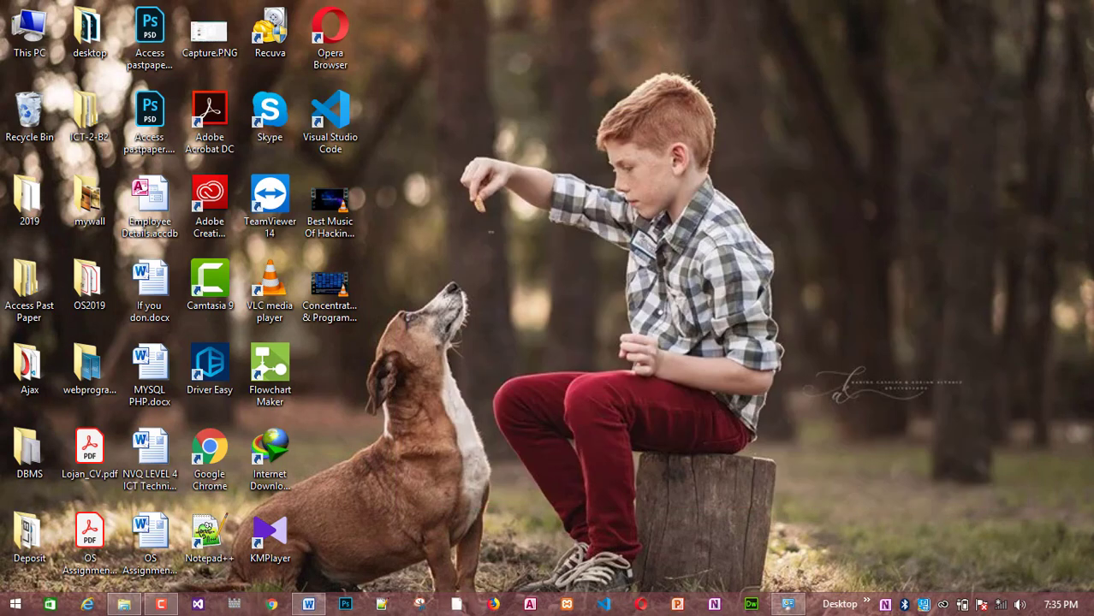
Refresh the desktop, view the drives' free space in a maximized This PC window and minimize it.
right_click(774, 151)
key(Return)
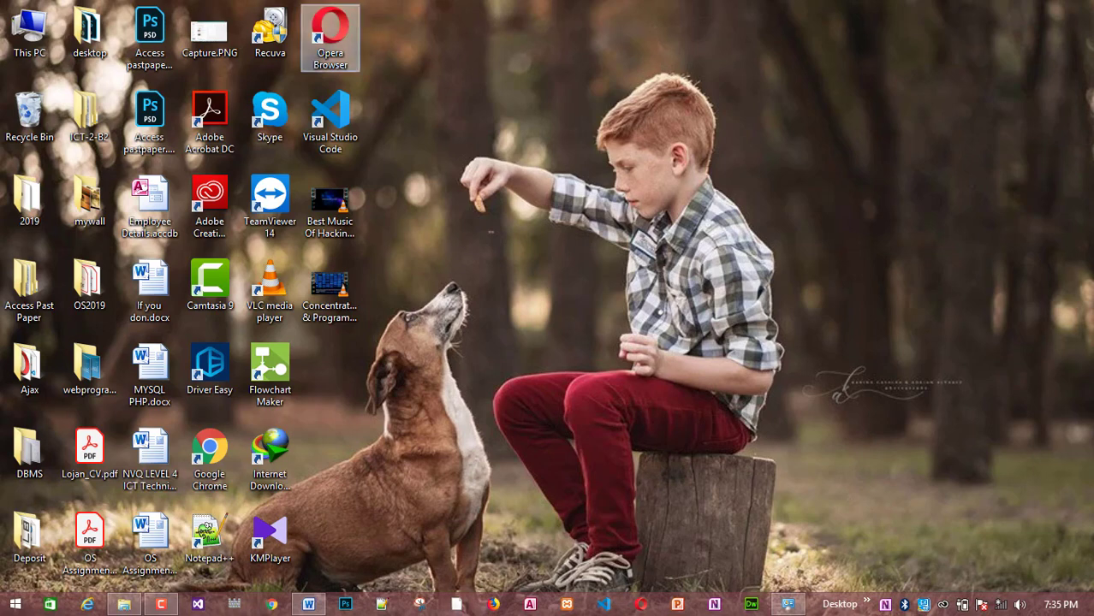
double_click(29, 34)
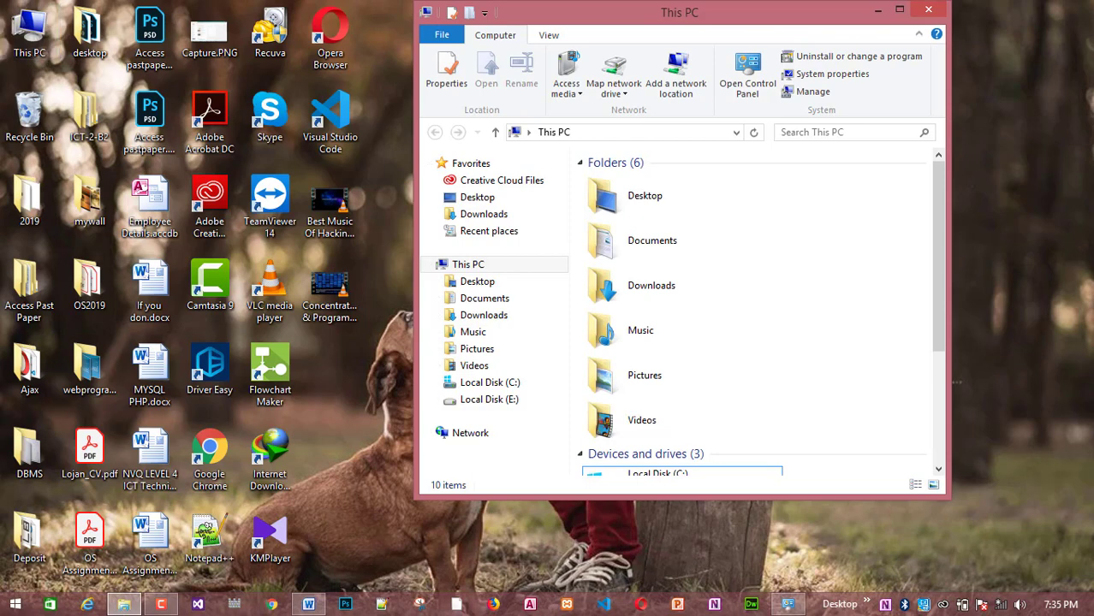
click(900, 10)
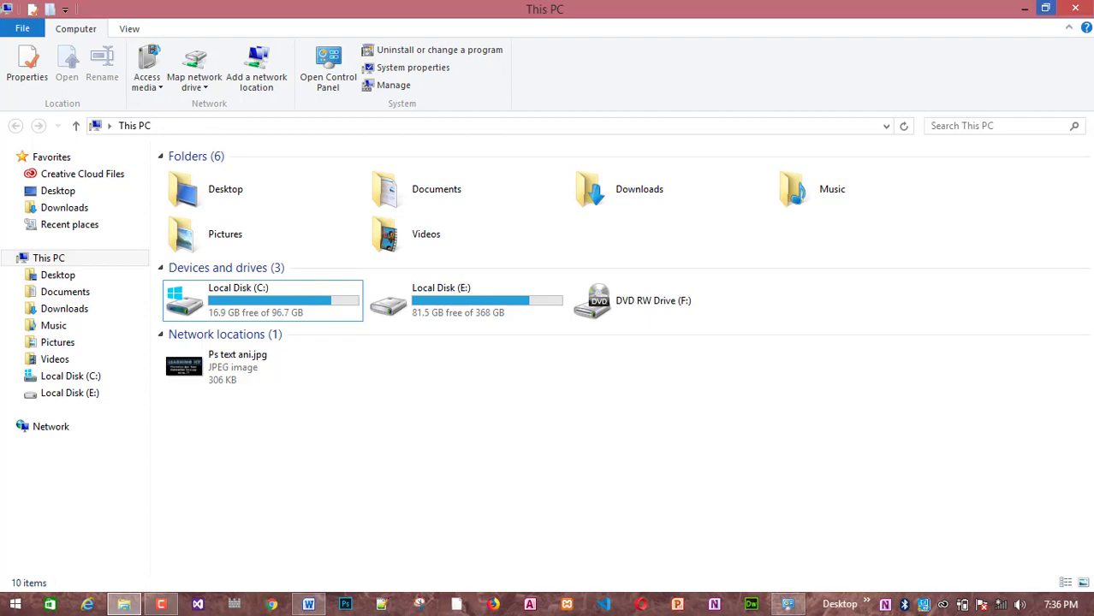
click(1024, 7)
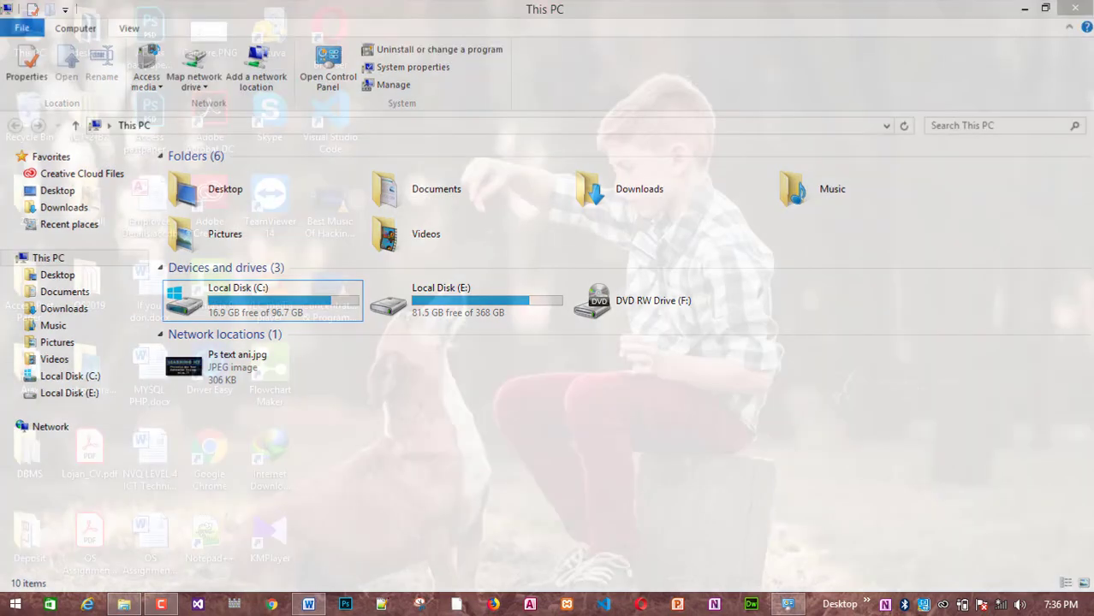
right_click(529, 223)
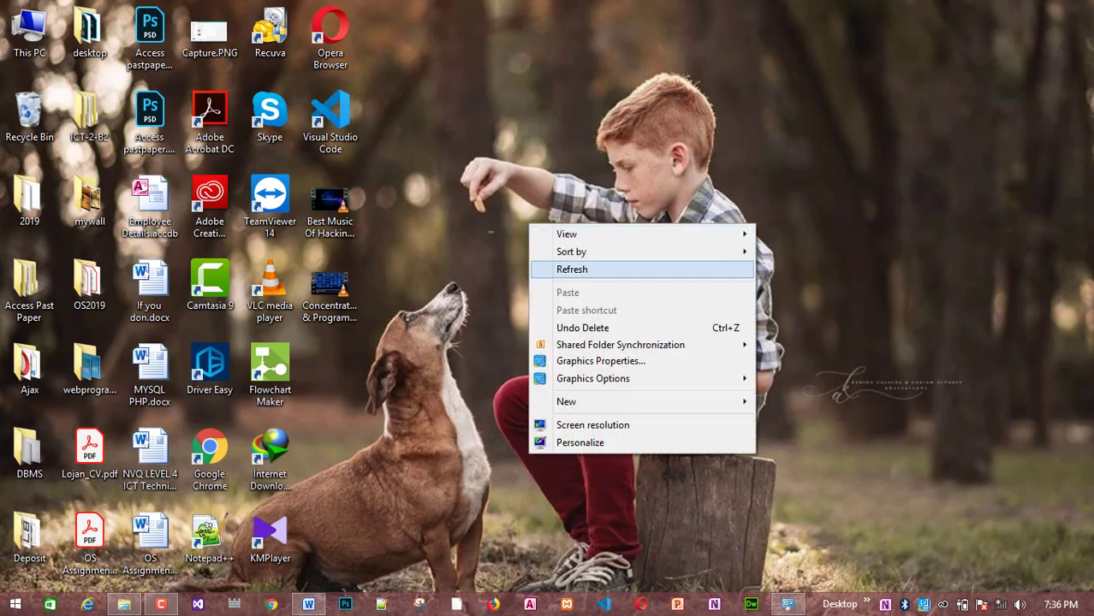
click(548, 270)
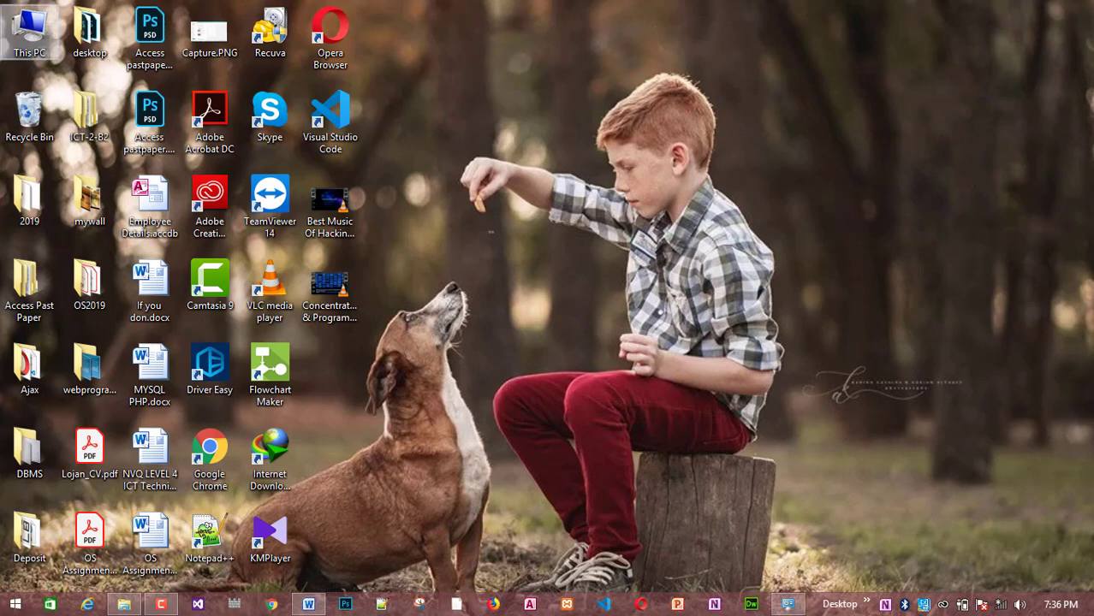
right_click(581, 121)
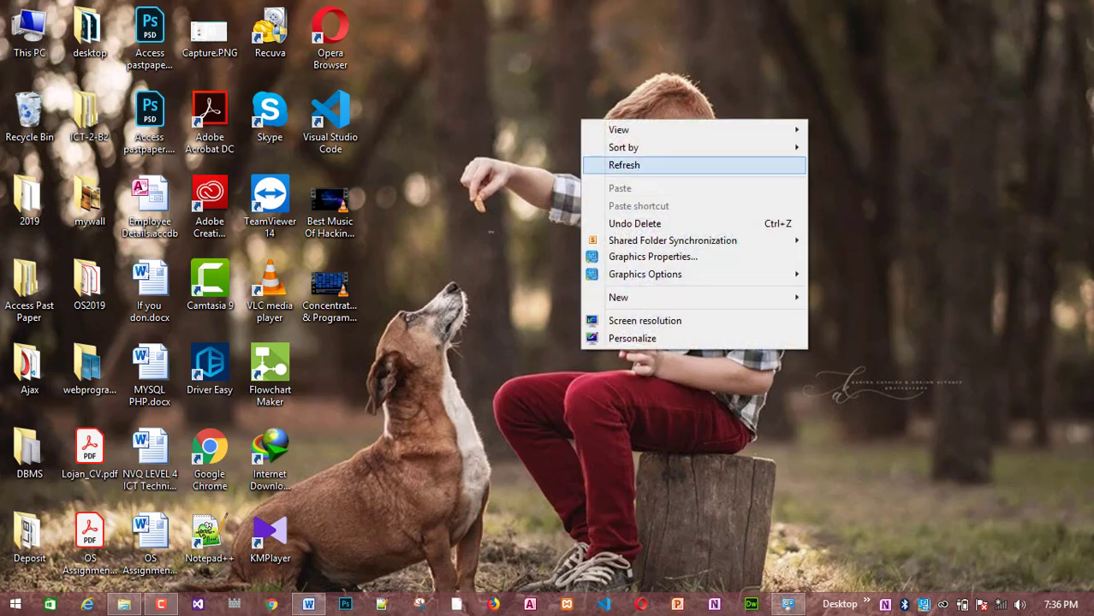
key(Return)
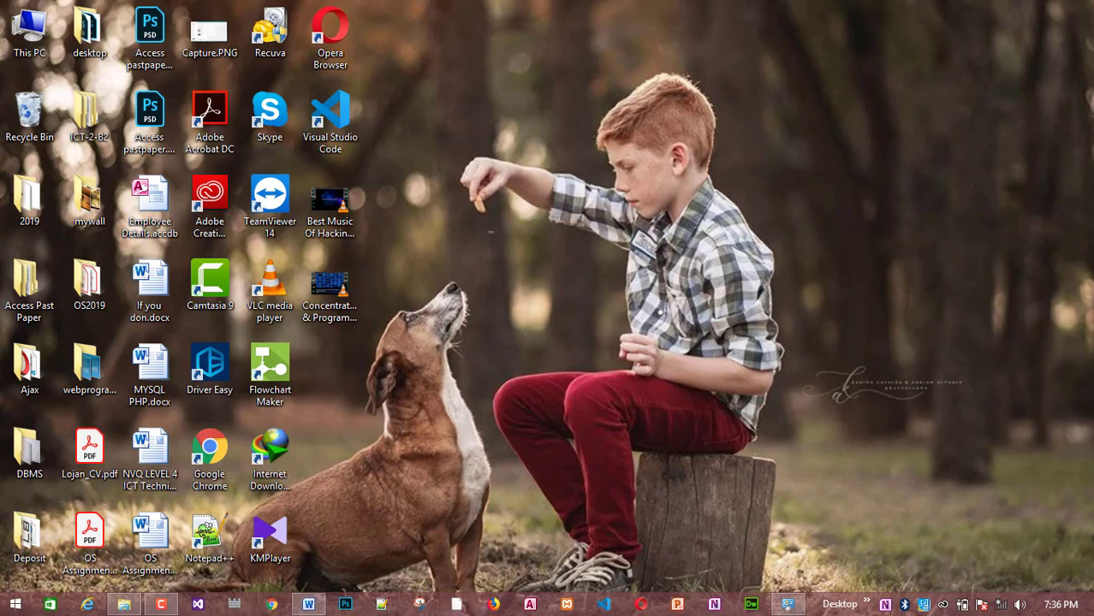
right_click(398, 13)
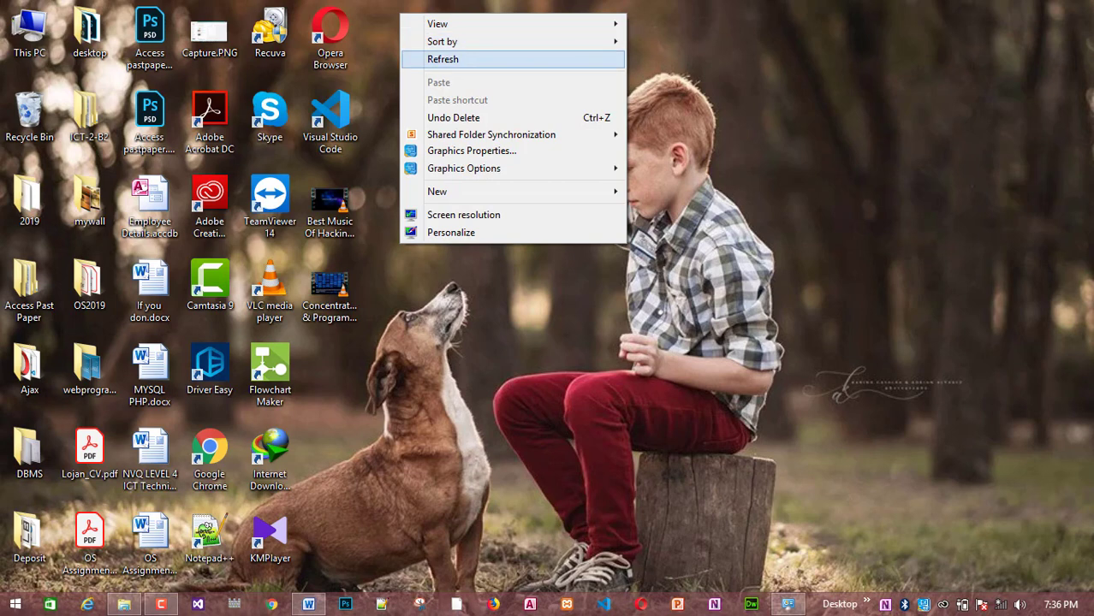
click(428, 57)
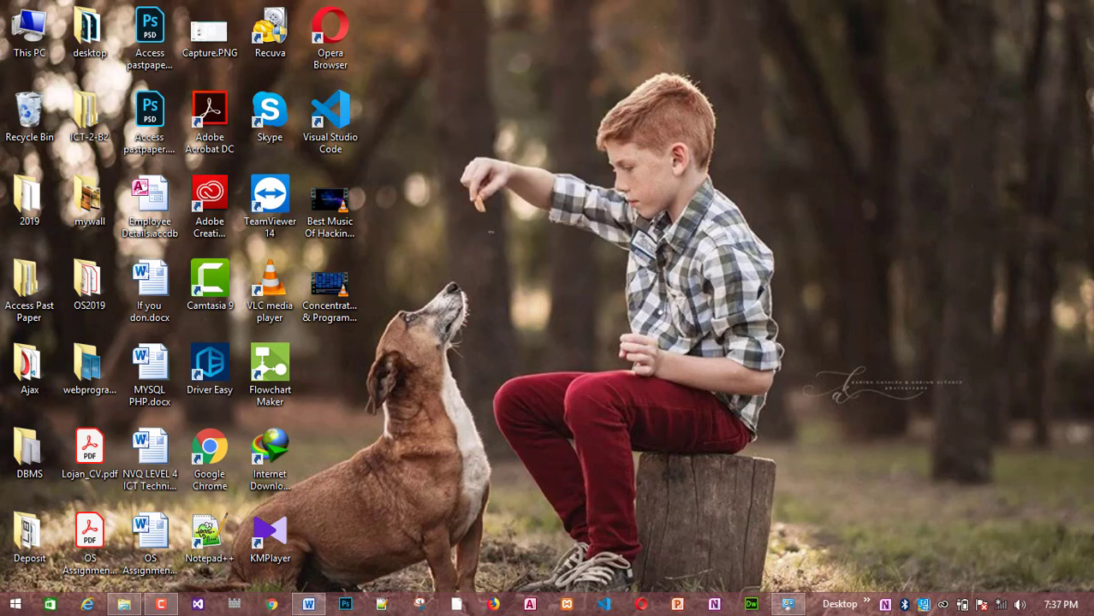
right_click(436, 55)
click(466, 102)
right_click(430, 91)
click(460, 137)
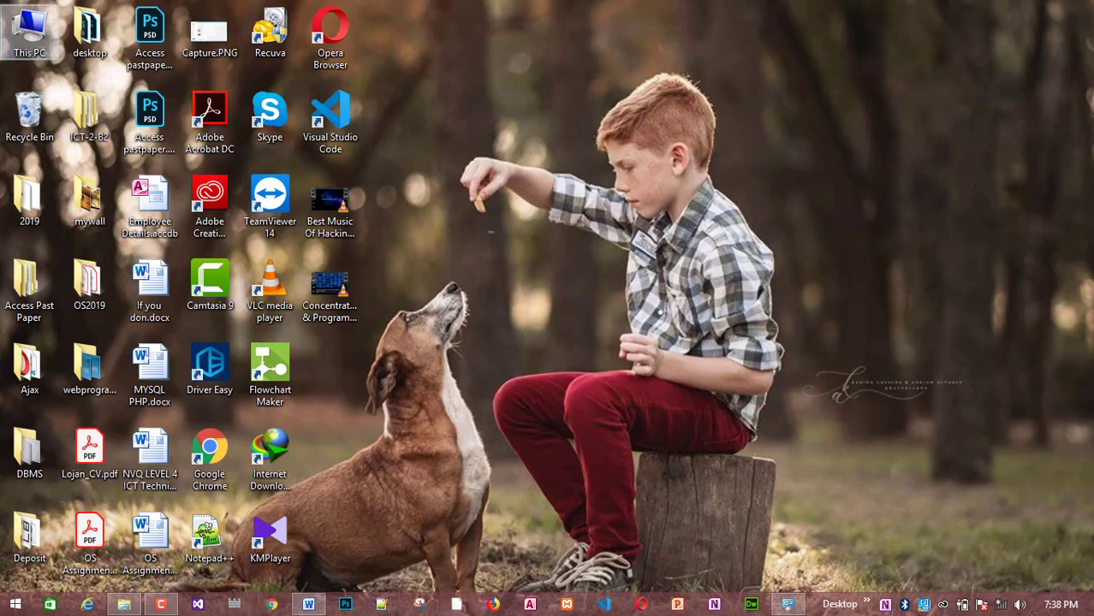
Go through Local Disk (C:), Local Disk (E:) and the DVD drive in This PC, close the window and refresh the desktop.
double_click(29, 32)
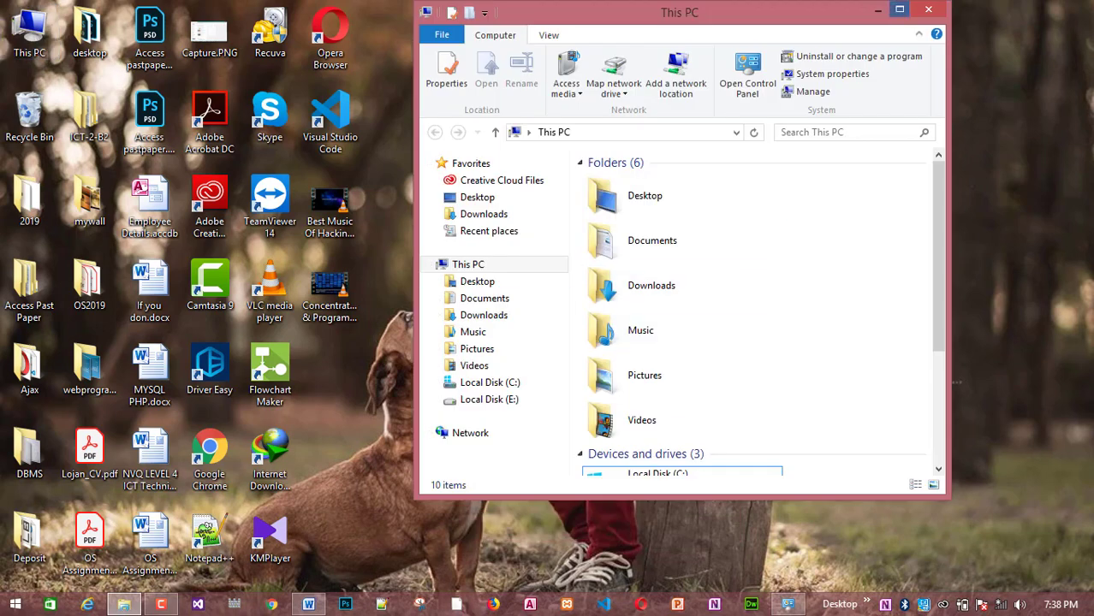
click(899, 9)
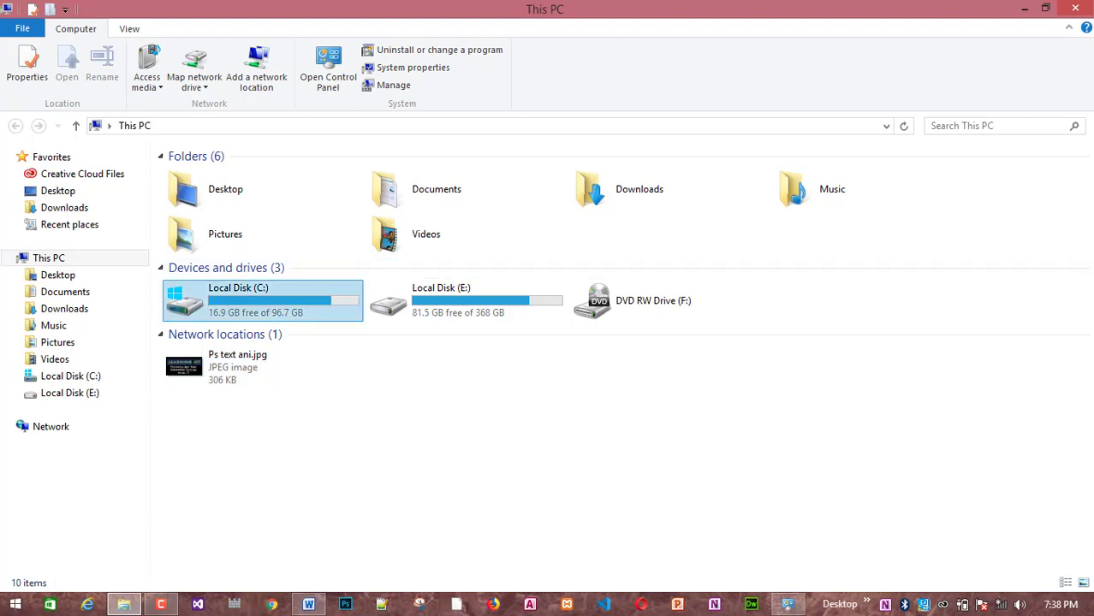
click(257, 300)
click(462, 299)
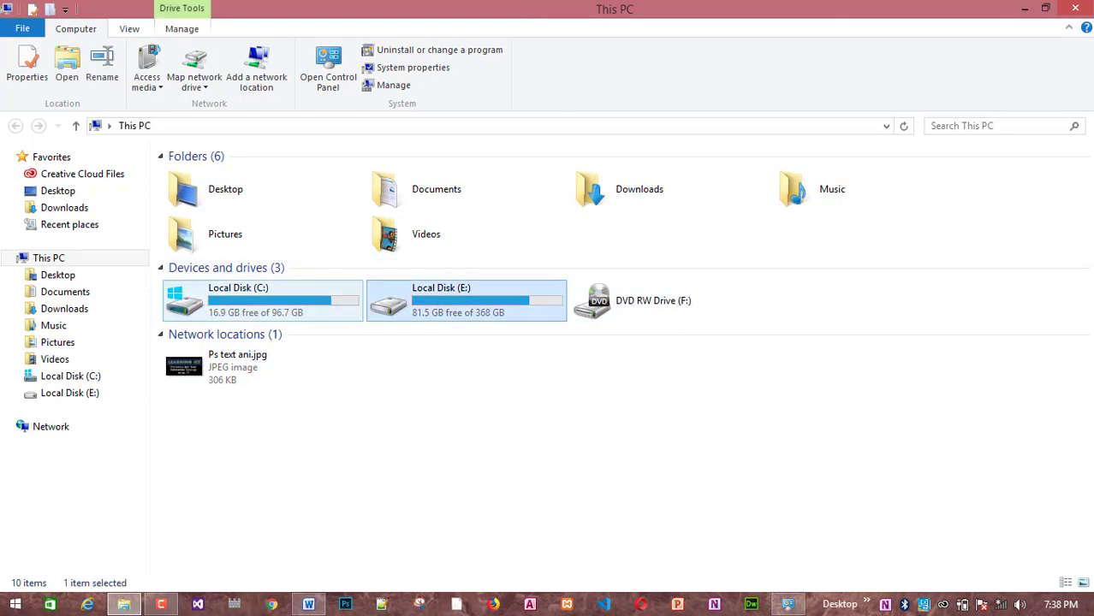
click(257, 299)
key(Right)
key(Right)
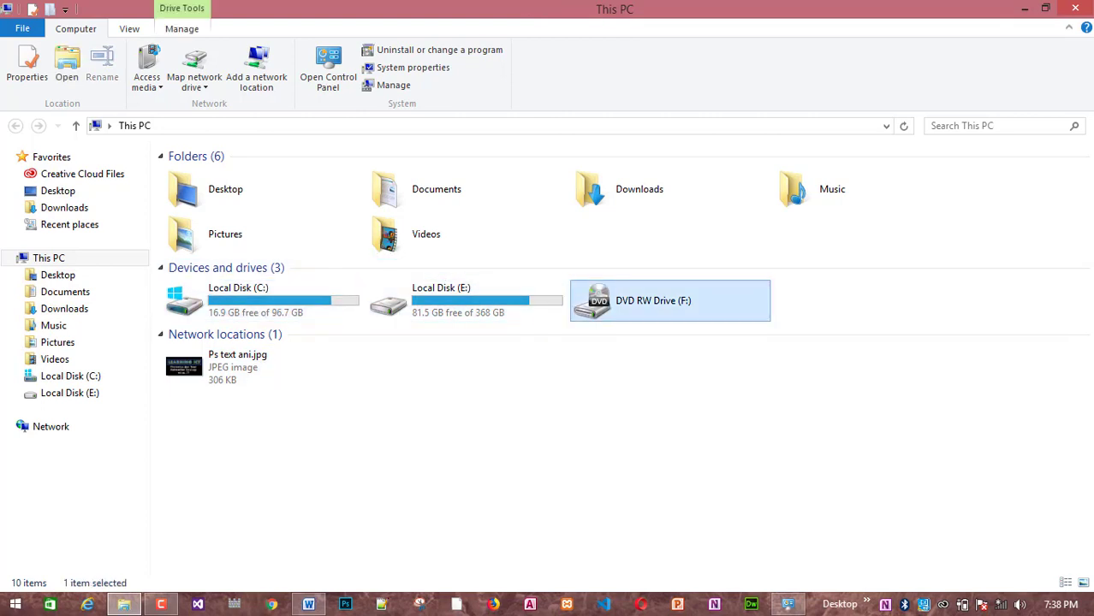
click(1075, 8)
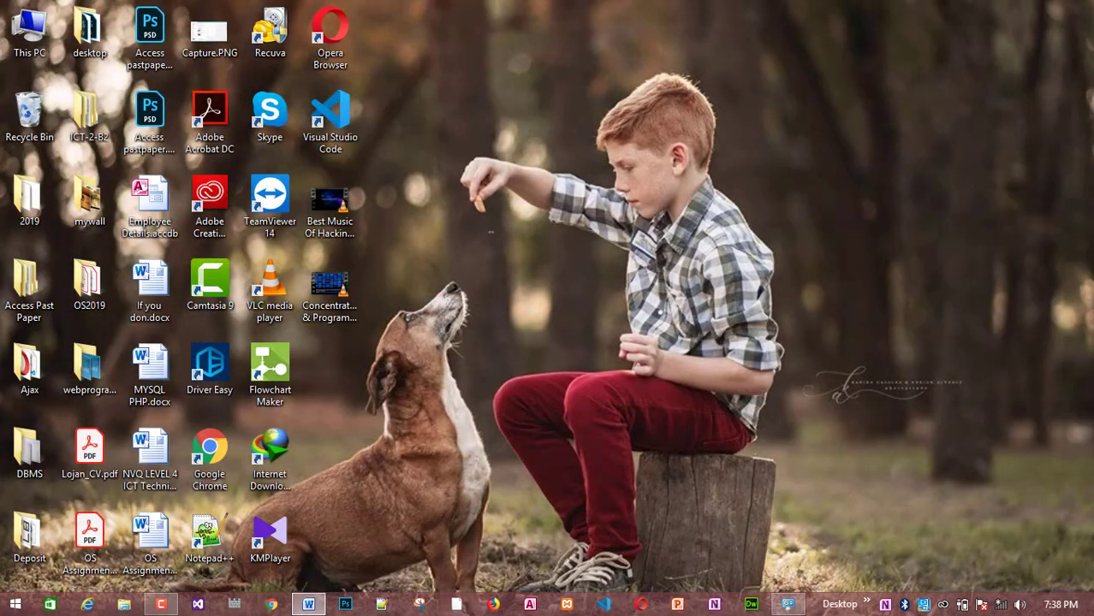
right_click(505, 72)
click(547, 116)
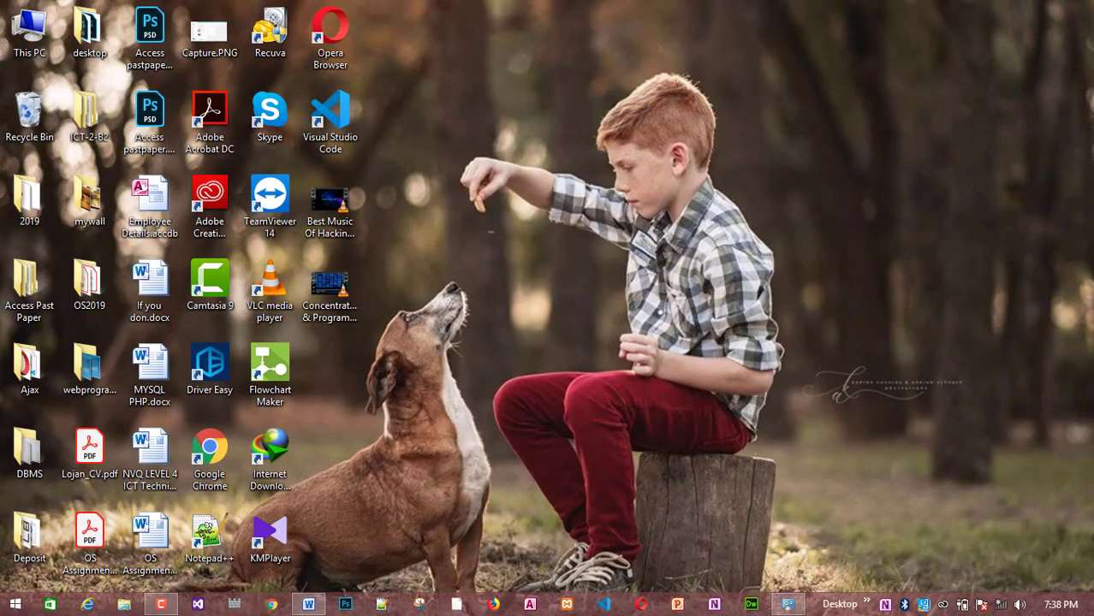